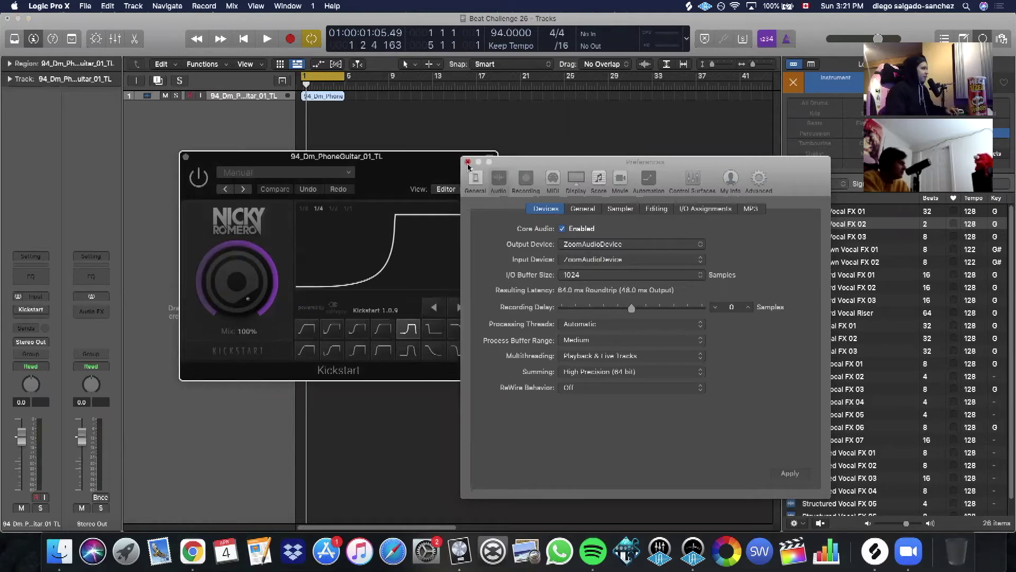
# Close the Preferences and Kickstart windows and play the guitar loop
pyautogui.click(469, 163)
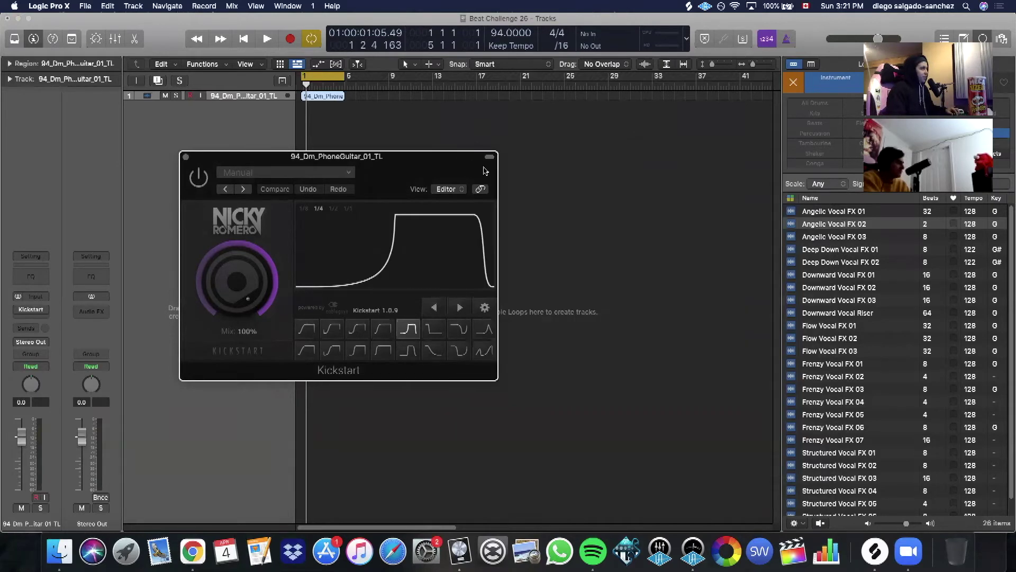
pyautogui.click(186, 158)
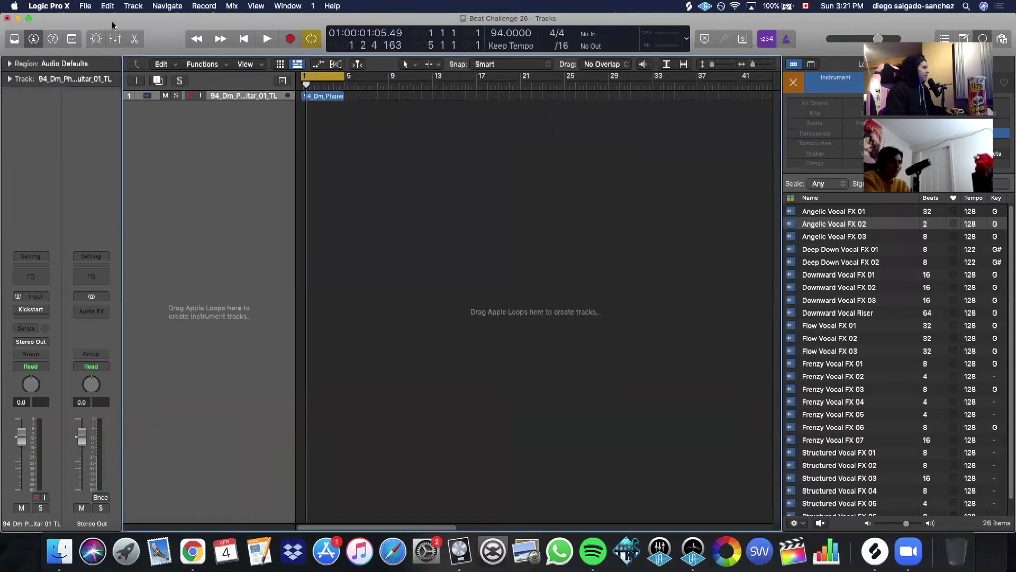
pyautogui.click(85, 6)
pyautogui.click(104, 87)
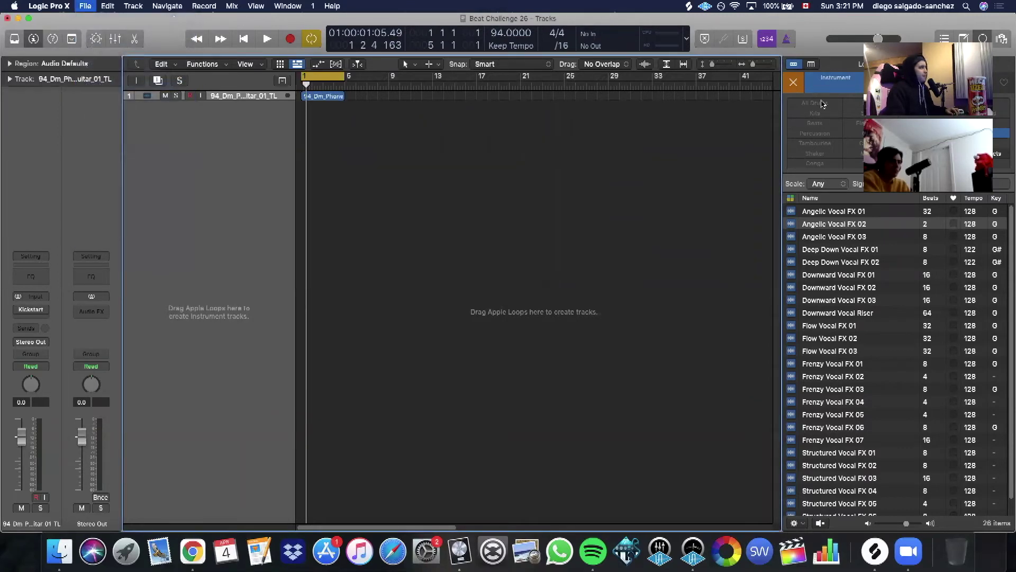
pyautogui.press('space')
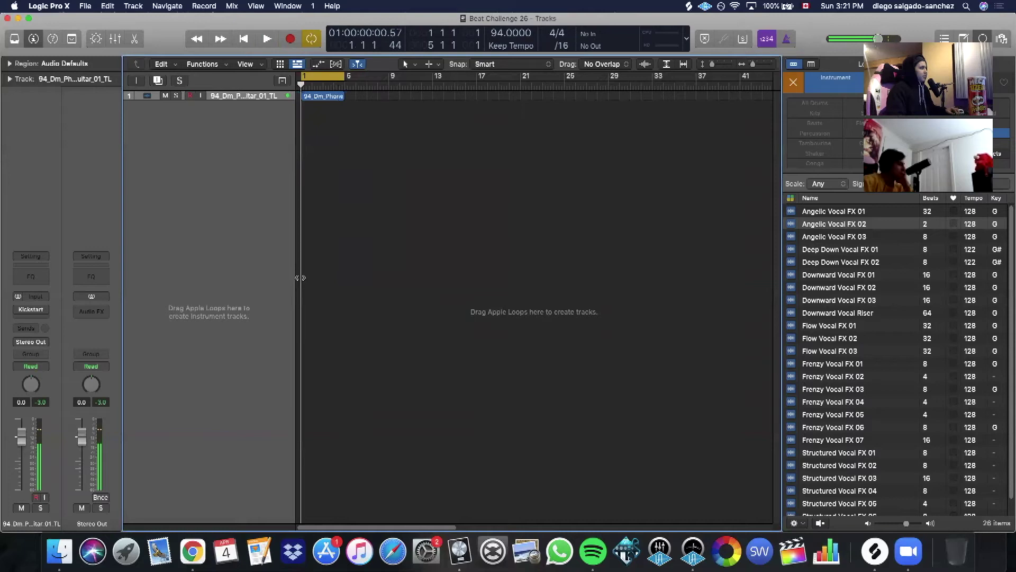
# Play the enlarged 94_Dm_PhoneGuitar_01_TL track and switch on its bypassed Kickstart plug-in
pyautogui.press('super+Right')
pyautogui.press('super+Down')
pyautogui.press('super+Down')
pyautogui.press('super+Down')
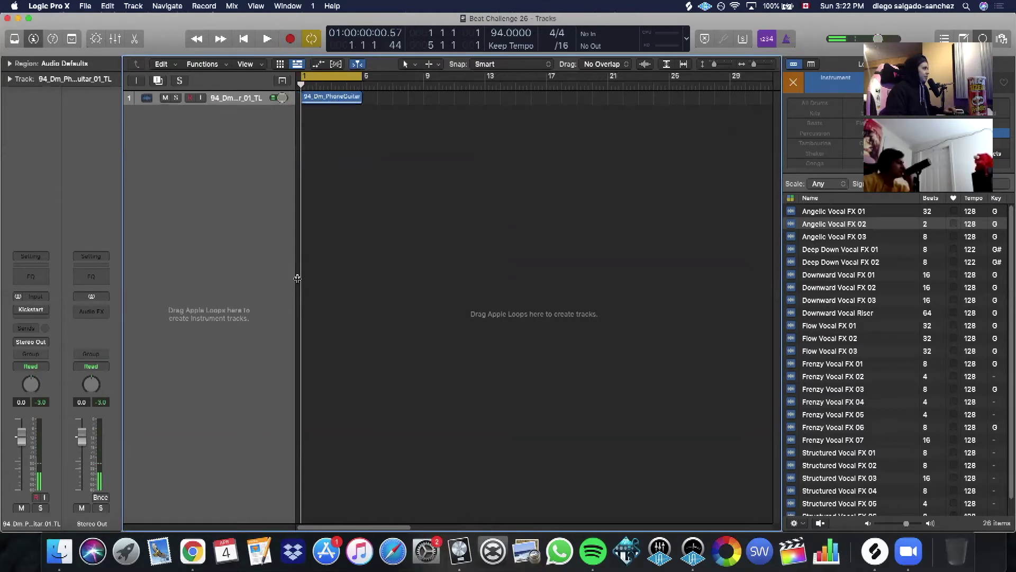
pyautogui.press('super+Down')
pyautogui.press('super+Down')
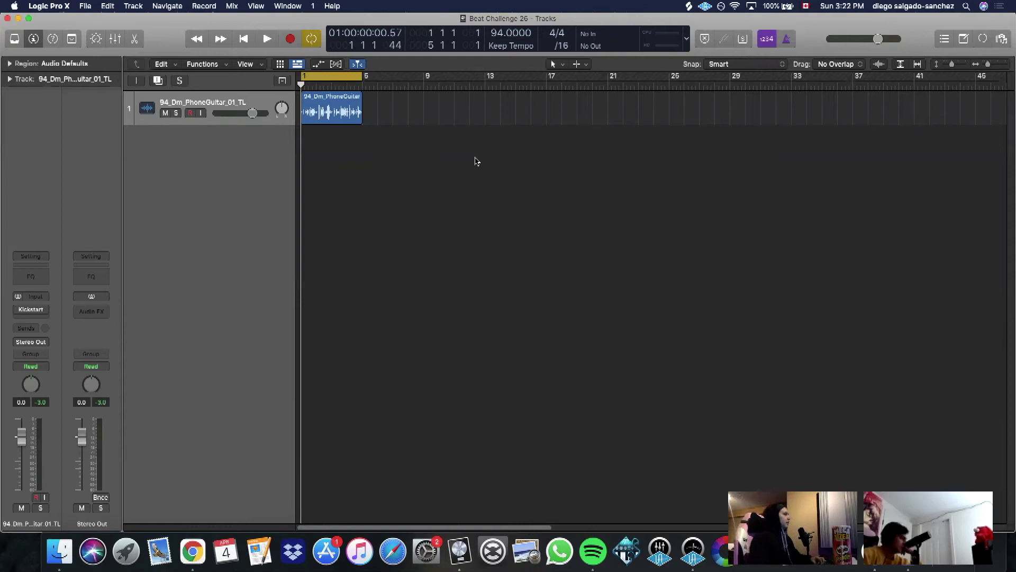
pyautogui.press('space')
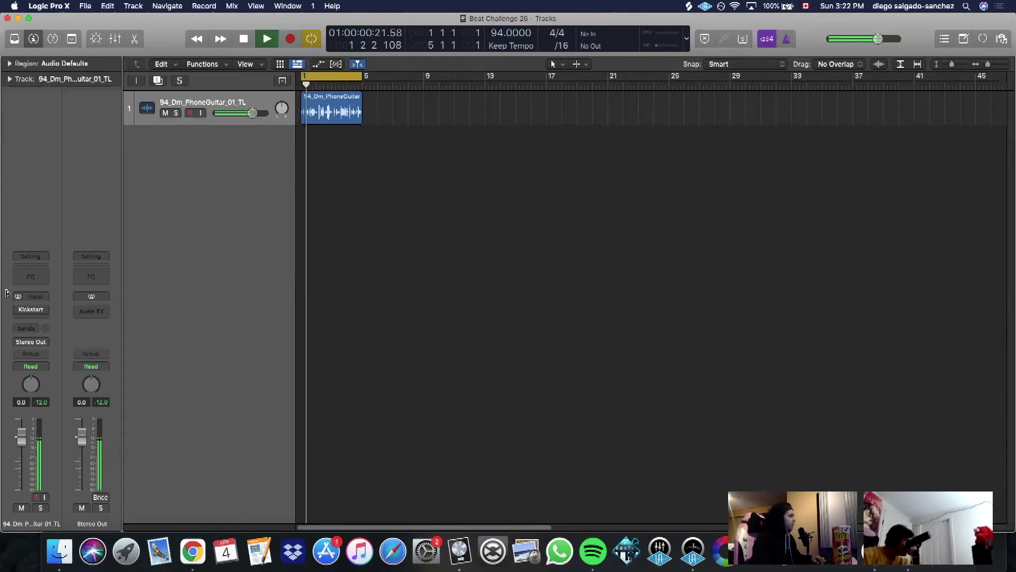
pyautogui.click(44, 310)
pyautogui.click(11, 310)
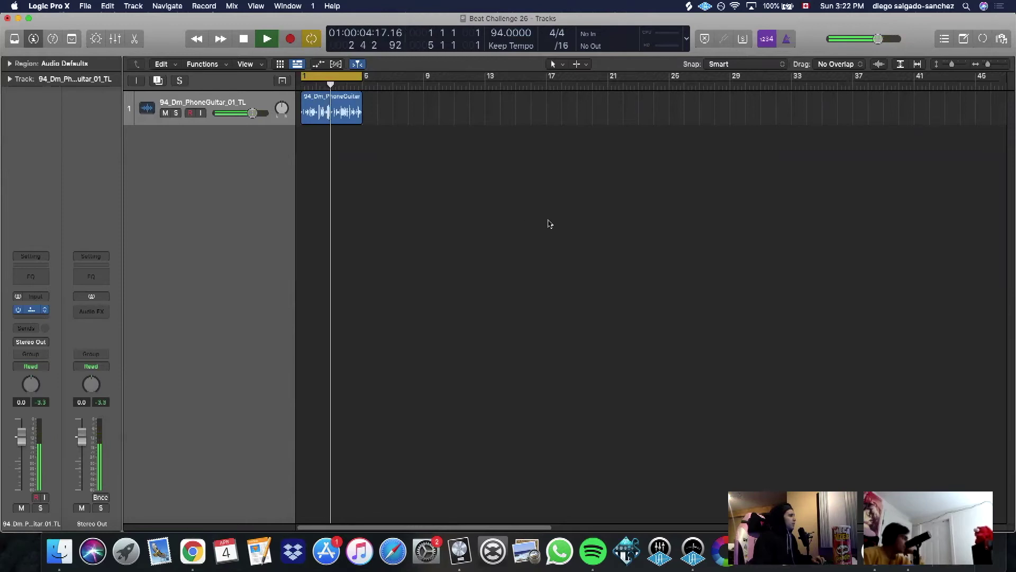
# Try out several Kickstart volume curves on the guitar loop at the 1/2 and 1/8 note rates
pyautogui.click(433, 329)
pyautogui.click(382, 328)
pyautogui.click(484, 350)
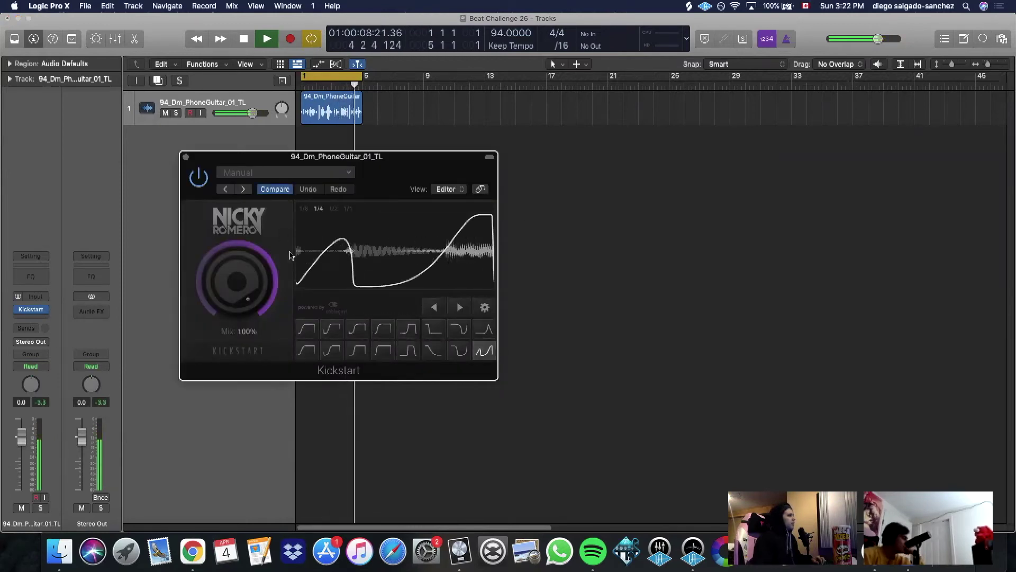
pyautogui.click(333, 209)
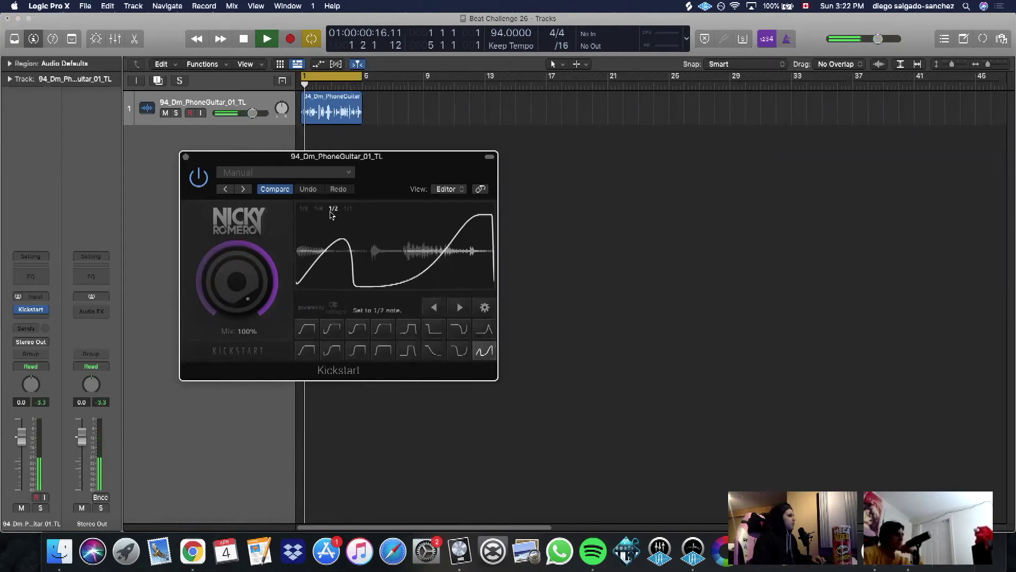
pyautogui.click(303, 209)
pyautogui.click(408, 329)
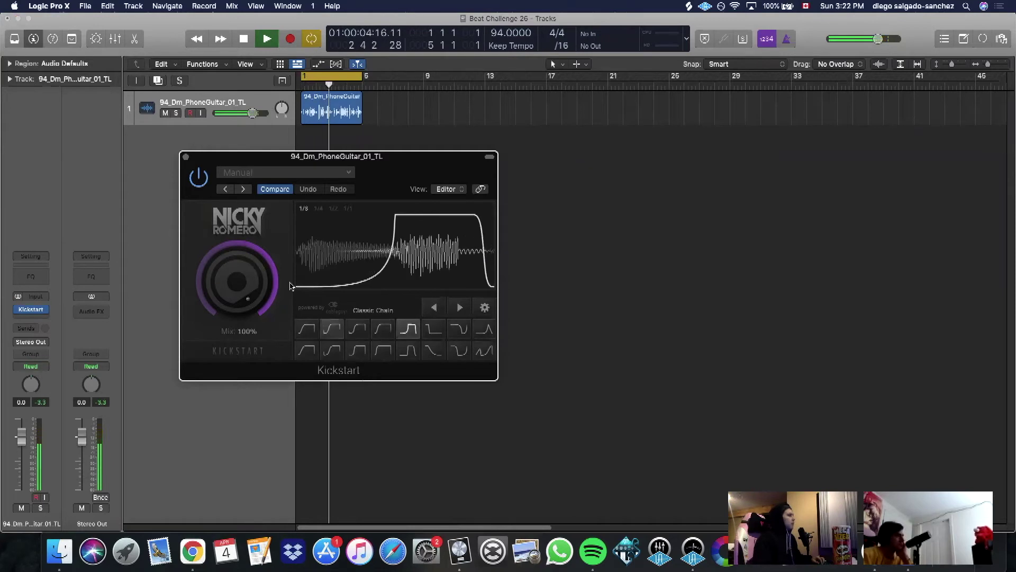
pyautogui.click(433, 328)
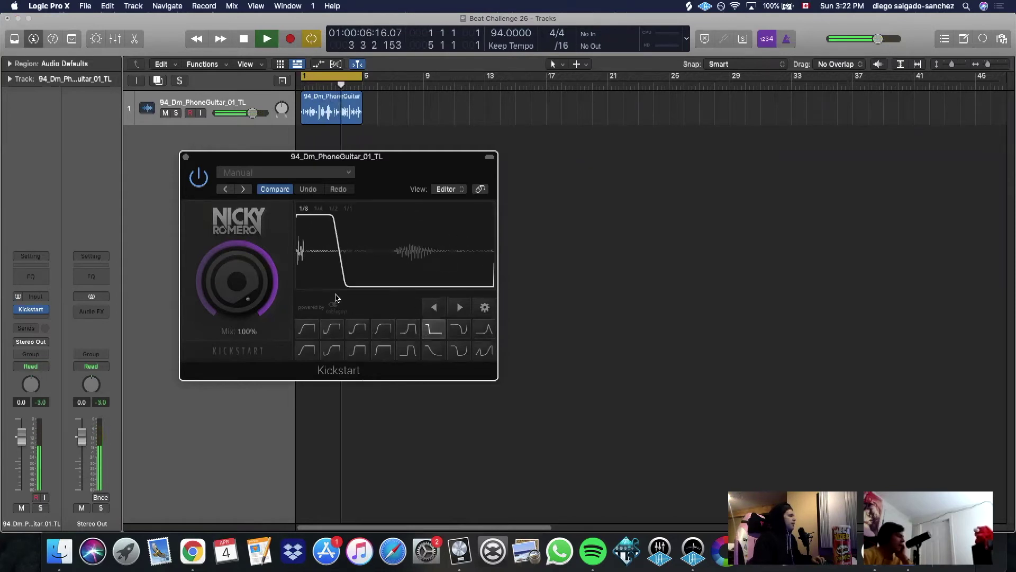
pyautogui.click(333, 208)
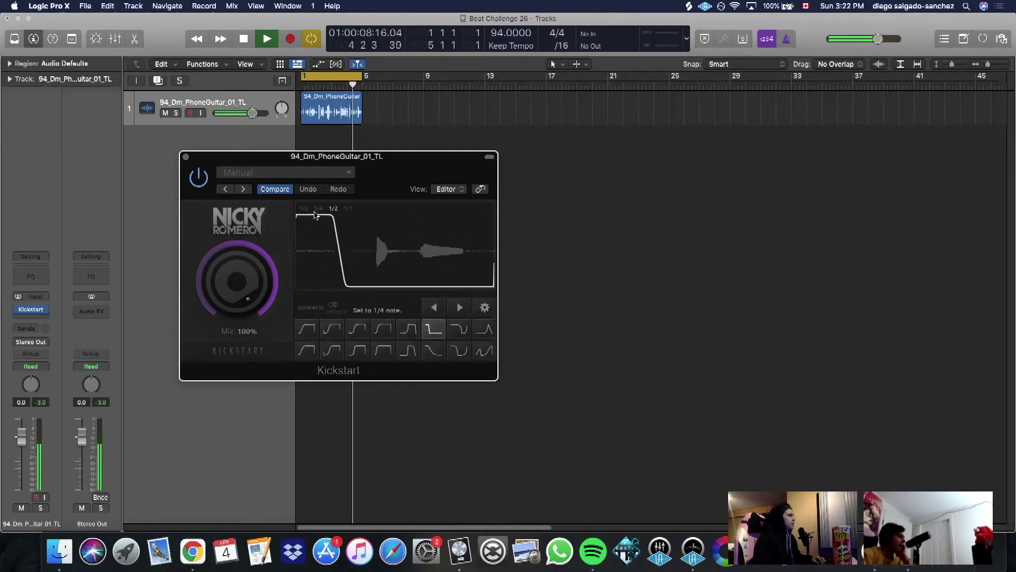
# Set Kickstart to the 1/4 note rate with the fifth lower-row curve and a 37% mix, and stop playback
pyautogui.click(318, 208)
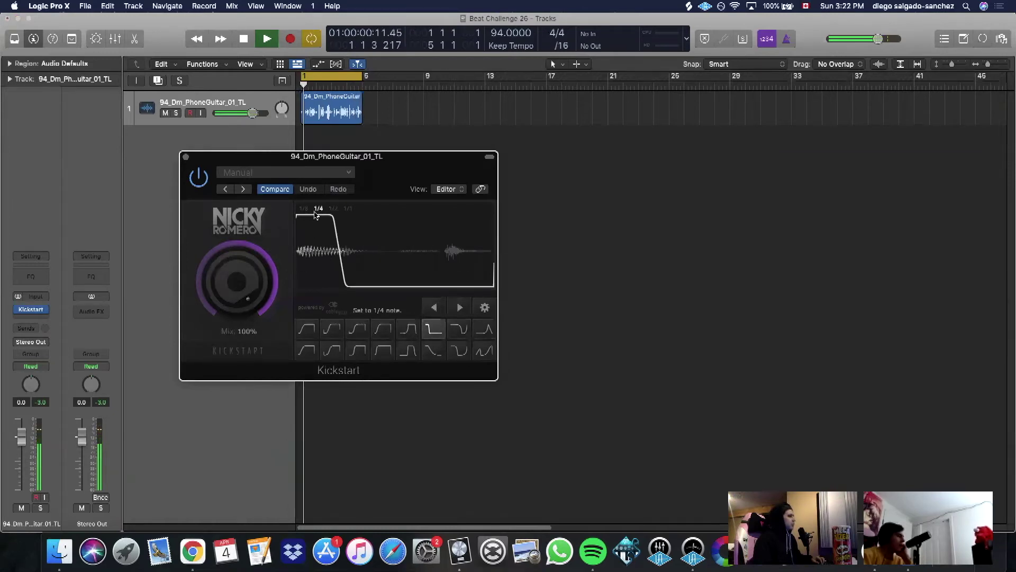
pyautogui.moveTo(256, 277); pyautogui.dragTo(253, 344)
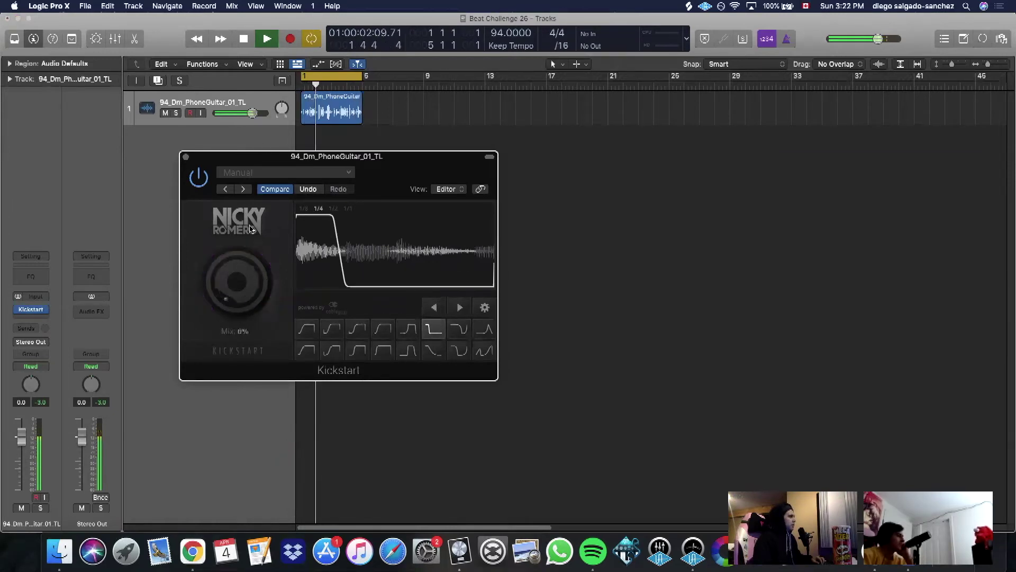
pyautogui.click(408, 350)
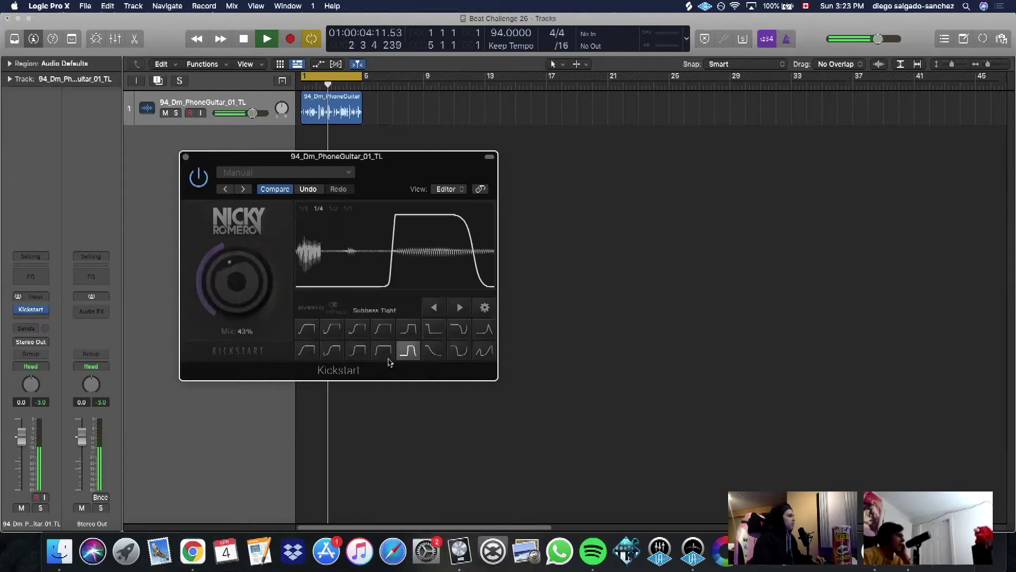
pyautogui.doubleClick(240, 313)
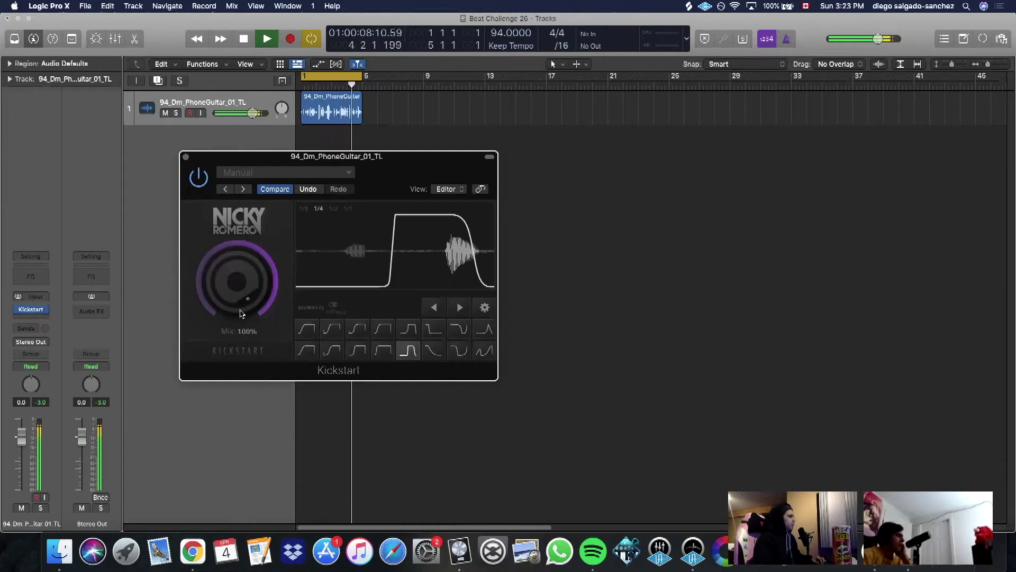
pyautogui.moveTo(246, 290); pyautogui.dragTo(246, 339)
pyautogui.press('space')
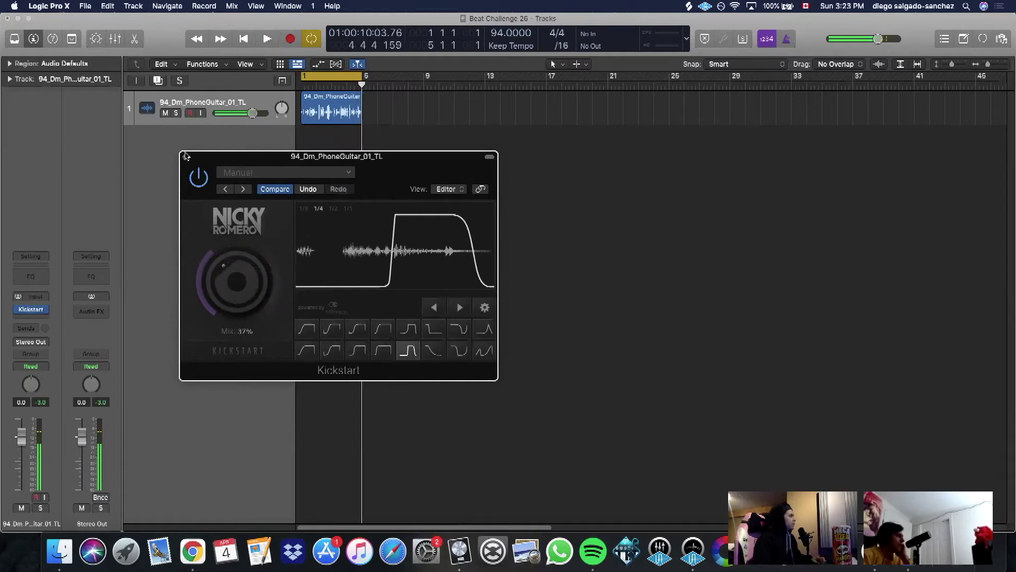
pyautogui.click(185, 156)
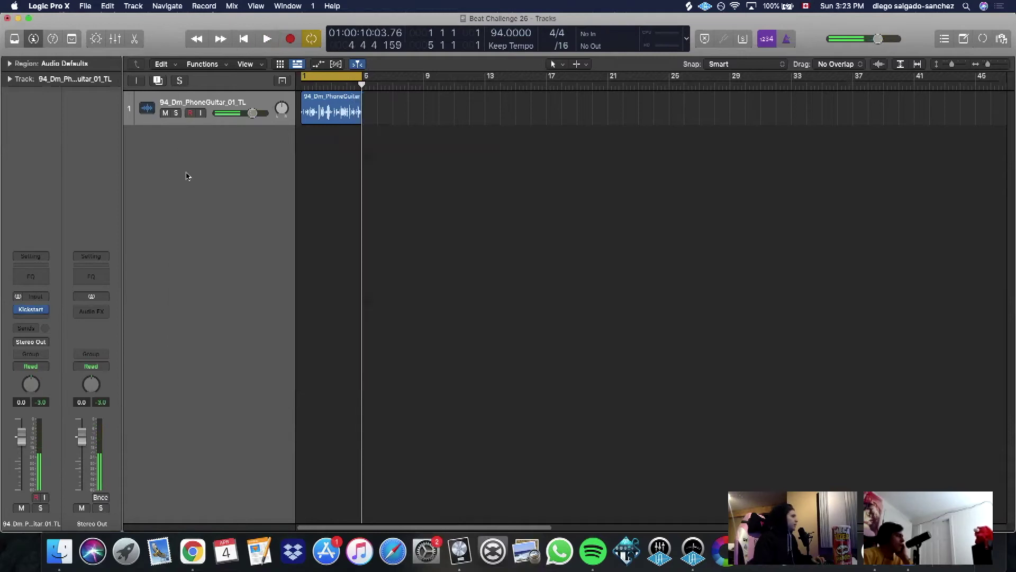
# Insert Delay Designer above Kickstart in the guitar track's effect chain
pyautogui.click(29, 314)
pyautogui.click(30, 301)
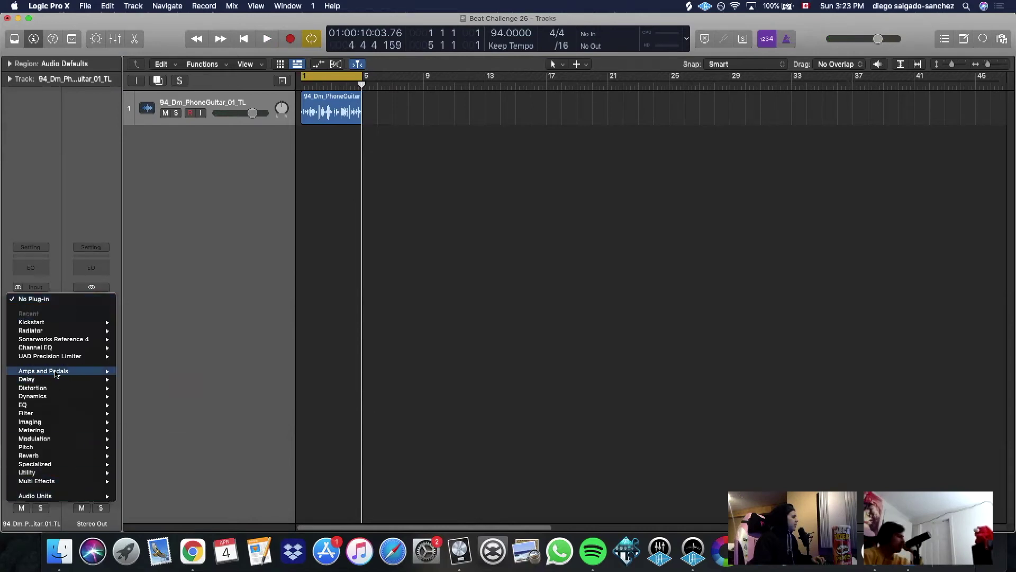
pyautogui.moveTo(32, 379)
pyautogui.moveTo(182, 381)
pyautogui.click(220, 380)
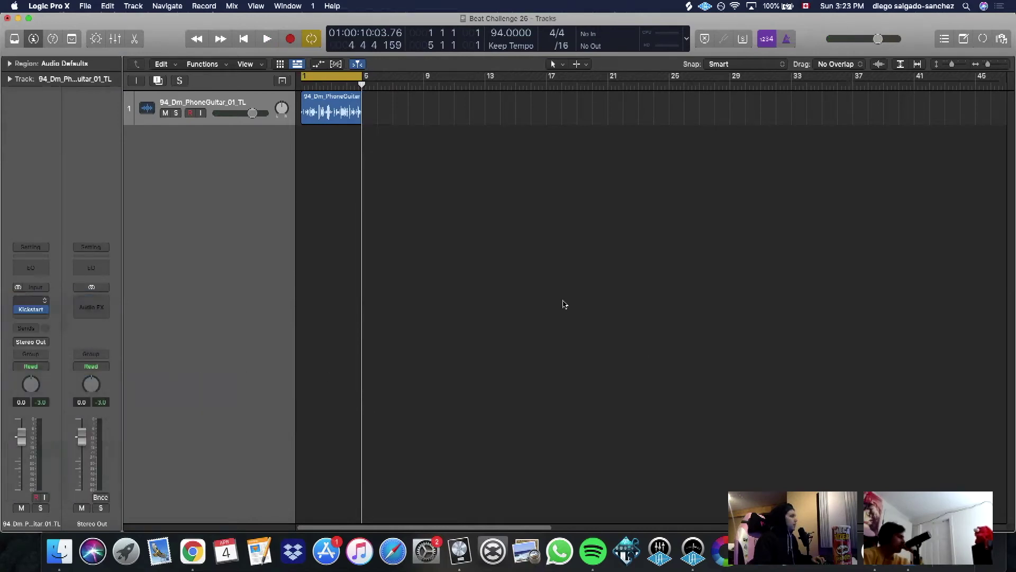
# Audition Delay Designer's 06 Complex Pitch Shifted presets on the playing guitar loop and choose Radar Delay
pyautogui.click(414, 163)
pyautogui.moveTo(450, 420)
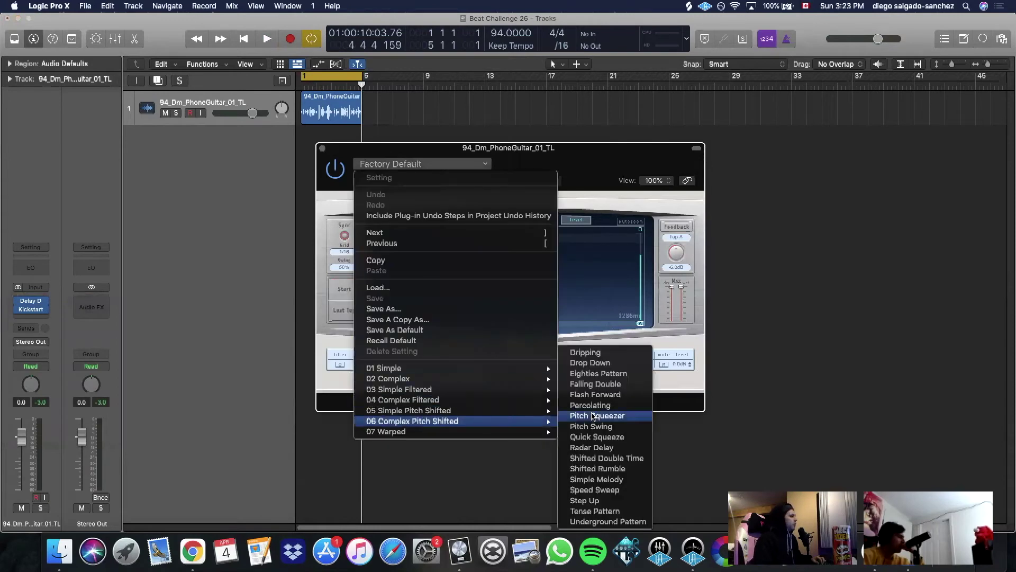
pyautogui.click(659, 479)
pyautogui.press('space')
pyautogui.click(379, 182)
pyautogui.click(379, 181)
pyautogui.click(379, 181)
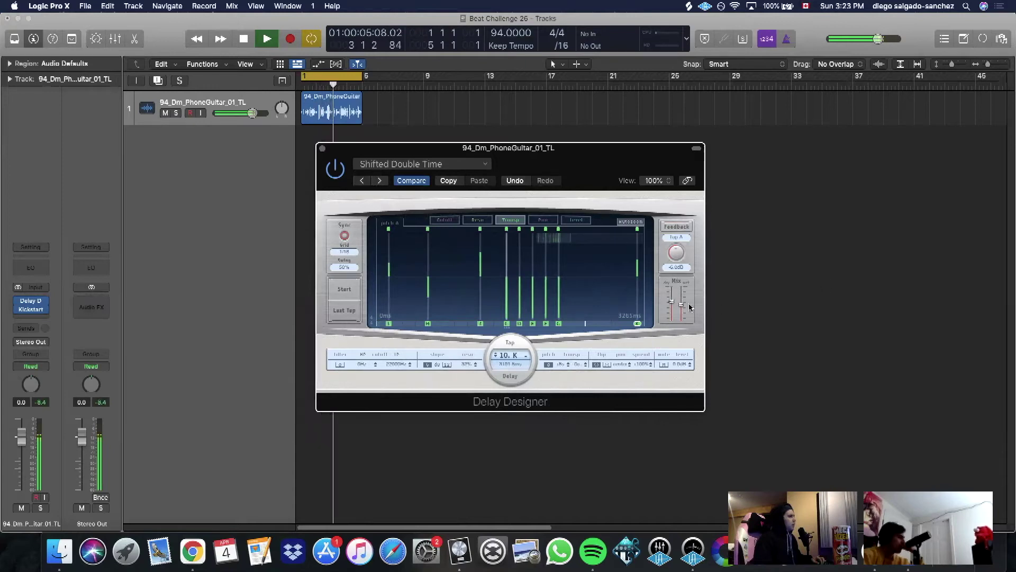
pyautogui.click(361, 181)
pyautogui.click(361, 181)
pyautogui.click(379, 181)
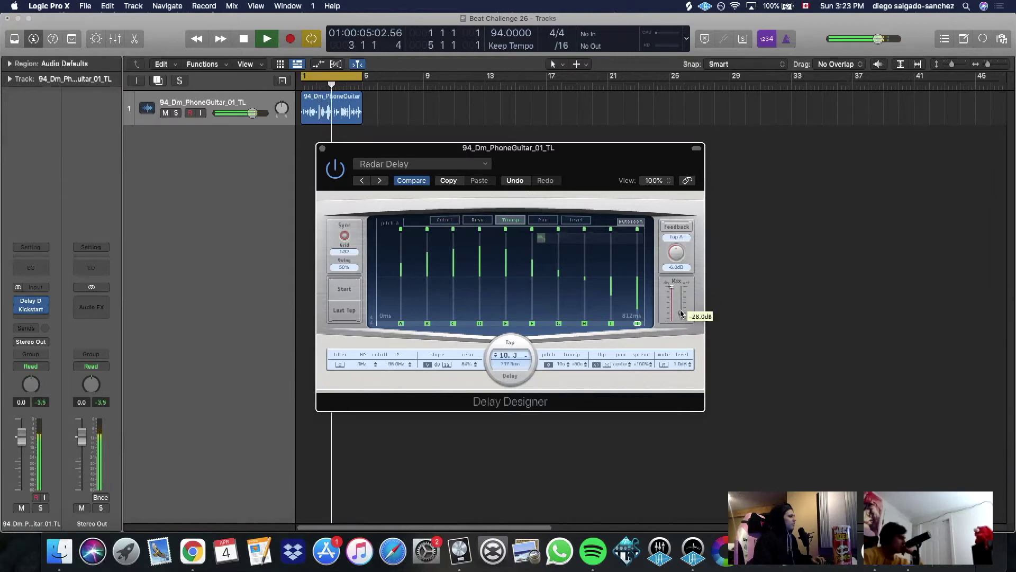
# Check Kickstart's settings and raise the wet level in Delay Designer's mix slightly
pyautogui.click(32, 312)
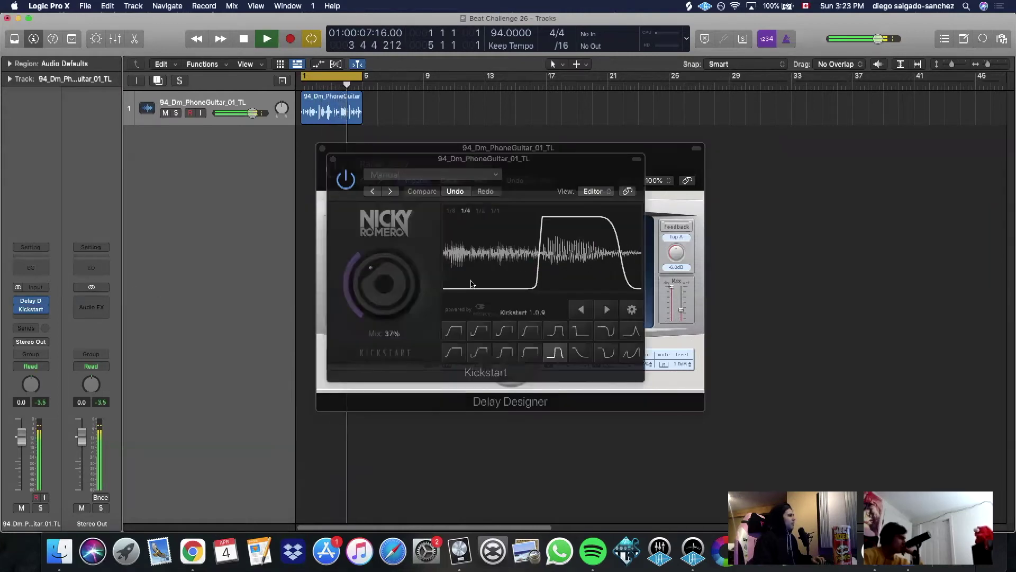
pyautogui.click(333, 159)
pyautogui.moveTo(681, 310)
pyautogui.mouseDown()
pyautogui.moveTo(681, 288)
pyautogui.moveTo(682, 302)
pyautogui.mouseUp()
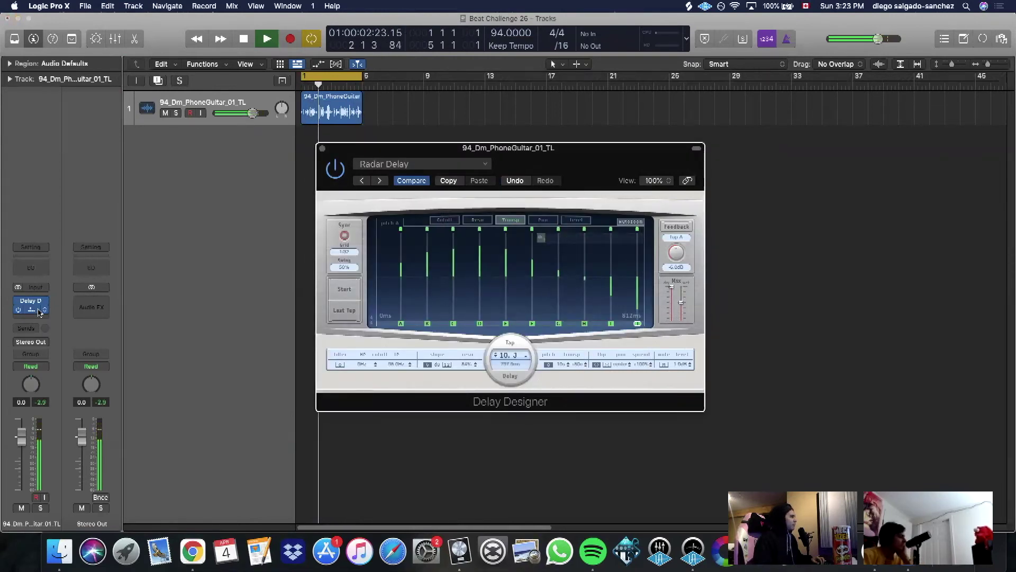
# Compare Kickstart's 1/8 and 1/4 note rates on the delayed guitar loop
pyautogui.click(40, 313)
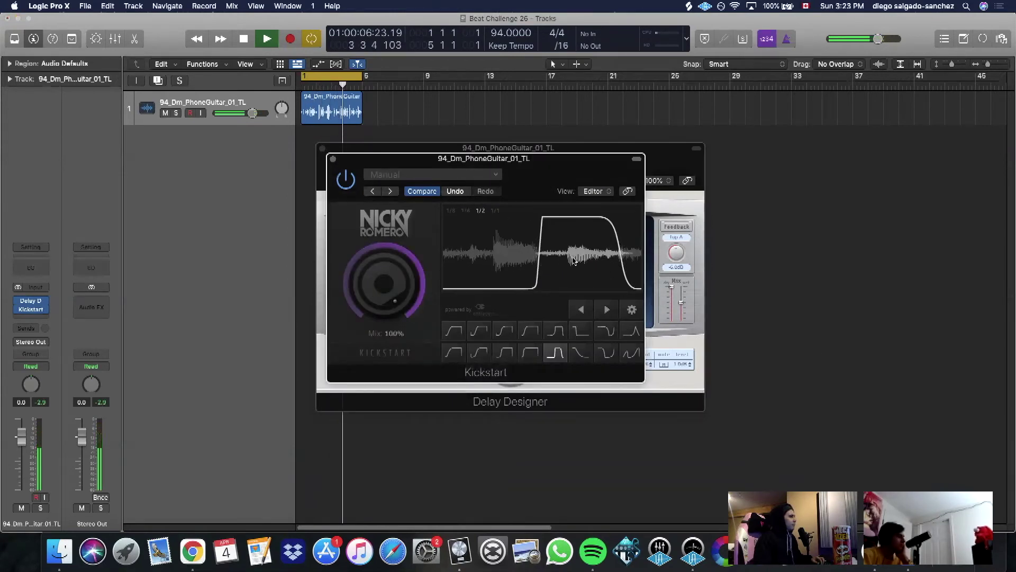
pyautogui.click(451, 210)
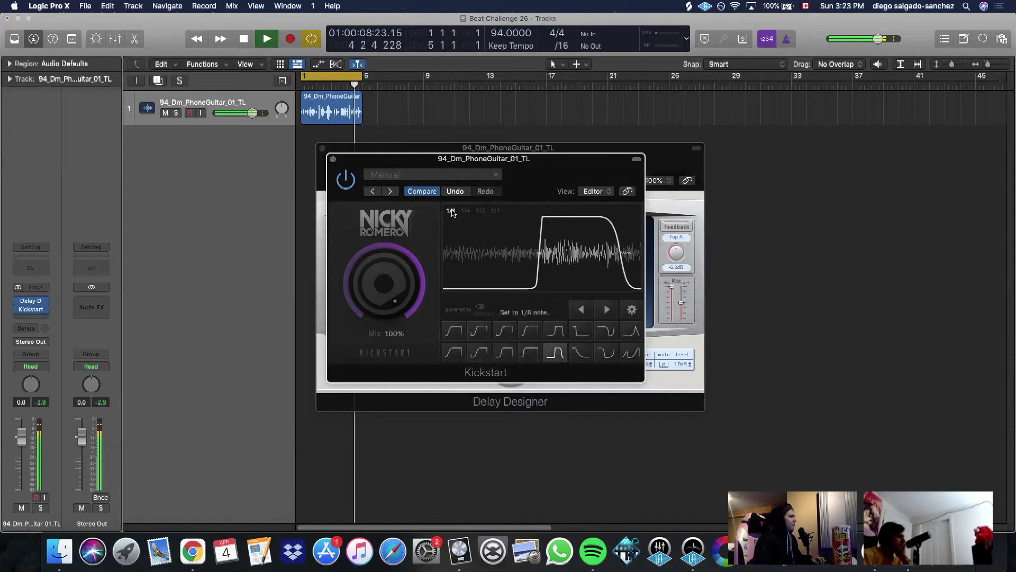
pyautogui.click(466, 210)
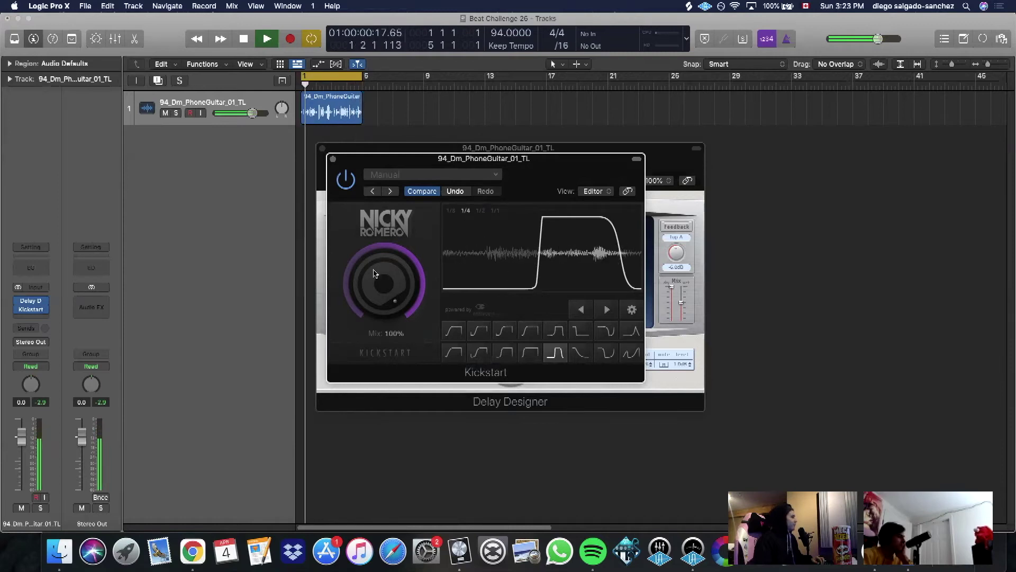
pyautogui.click(333, 159)
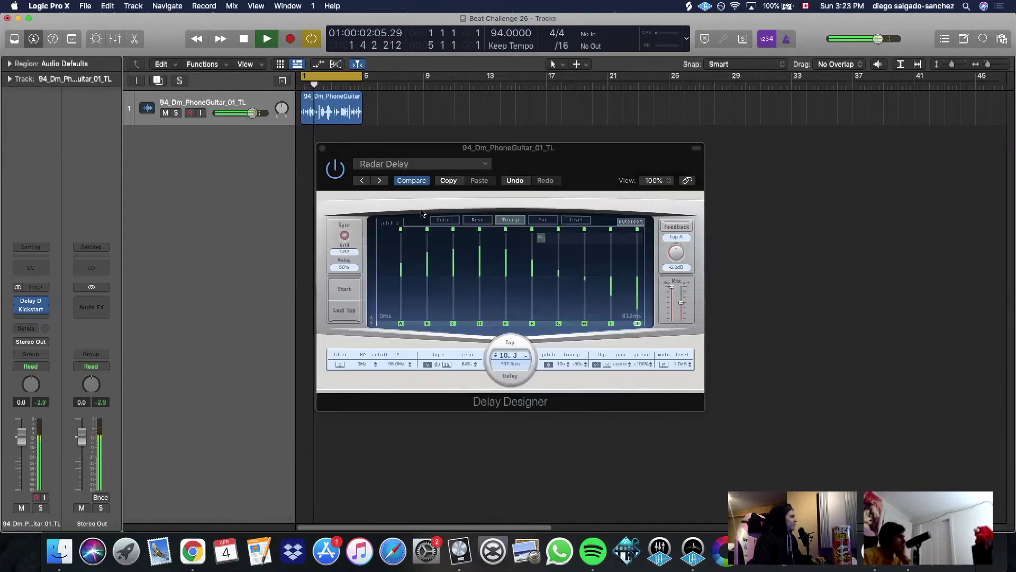
# Set Kickstart's rate to 1/2 note and close both plug-in windows
pyautogui.click(36, 312)
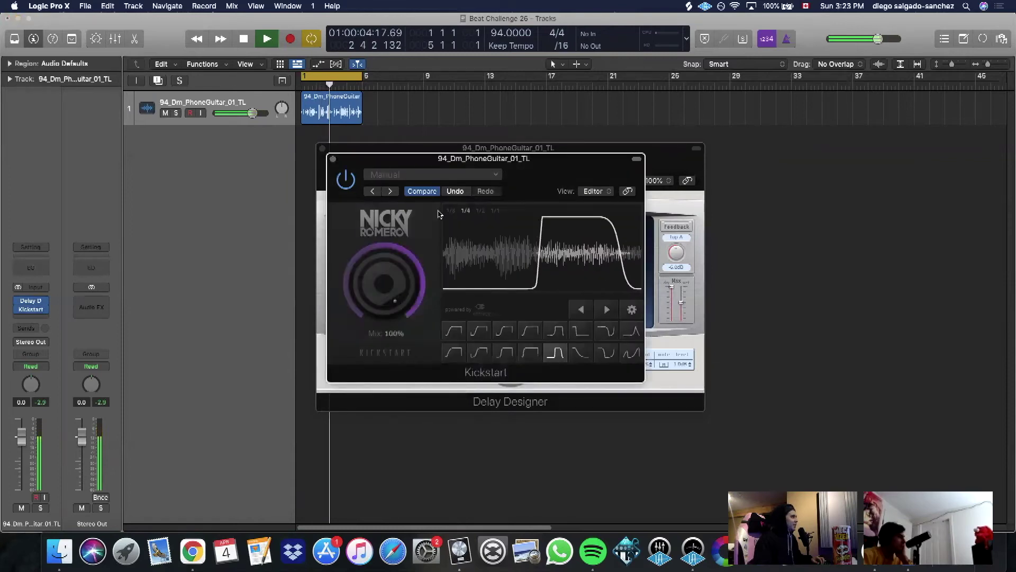
pyautogui.click(480, 211)
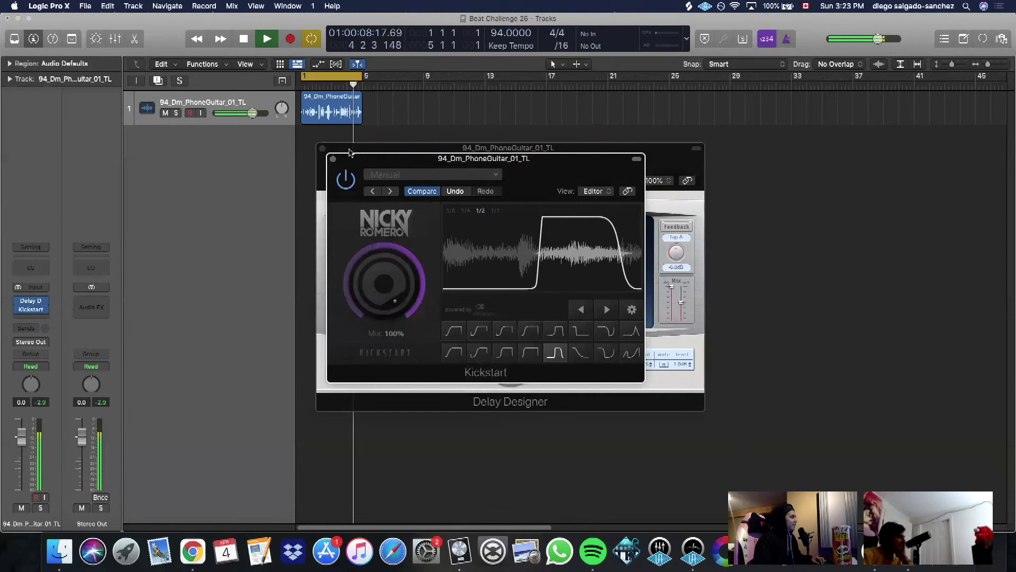
pyautogui.click(332, 159)
pyautogui.click(322, 149)
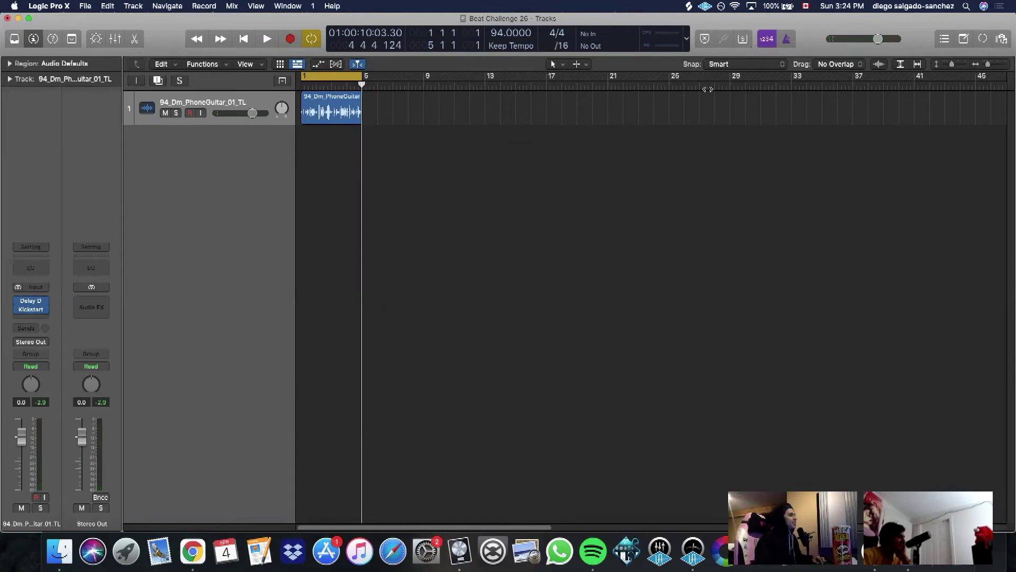
# Open the Loop Browser, show its genre filters and clear the active filters
pyautogui.click(982, 38)
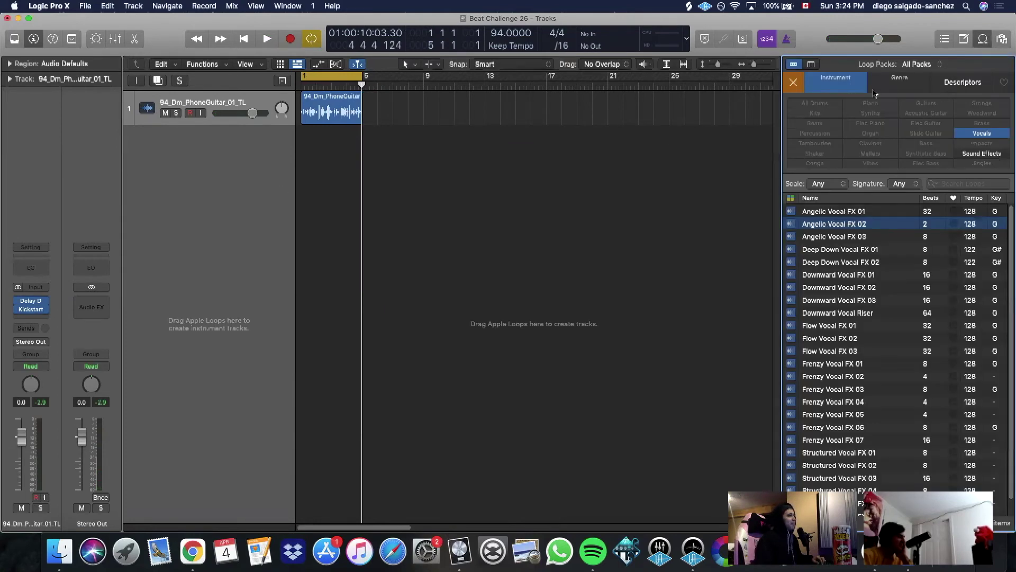
pyautogui.click(900, 79)
pyautogui.click(870, 143)
pyautogui.click(796, 86)
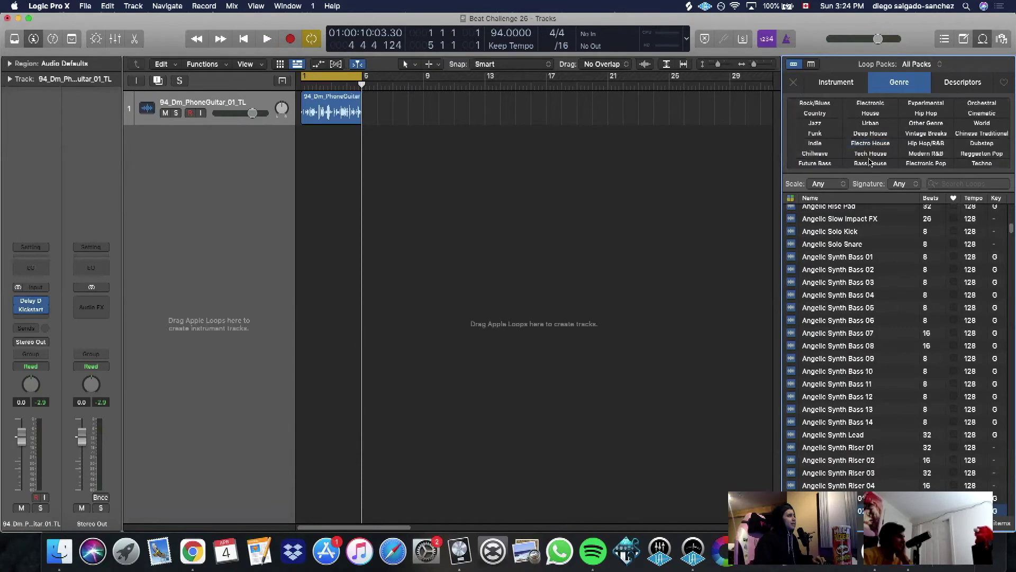
# Filter the loops by the Tech House genre and the Beats instrument, previewing Voltmeter Sequence Bass along the way
pyautogui.click(869, 154)
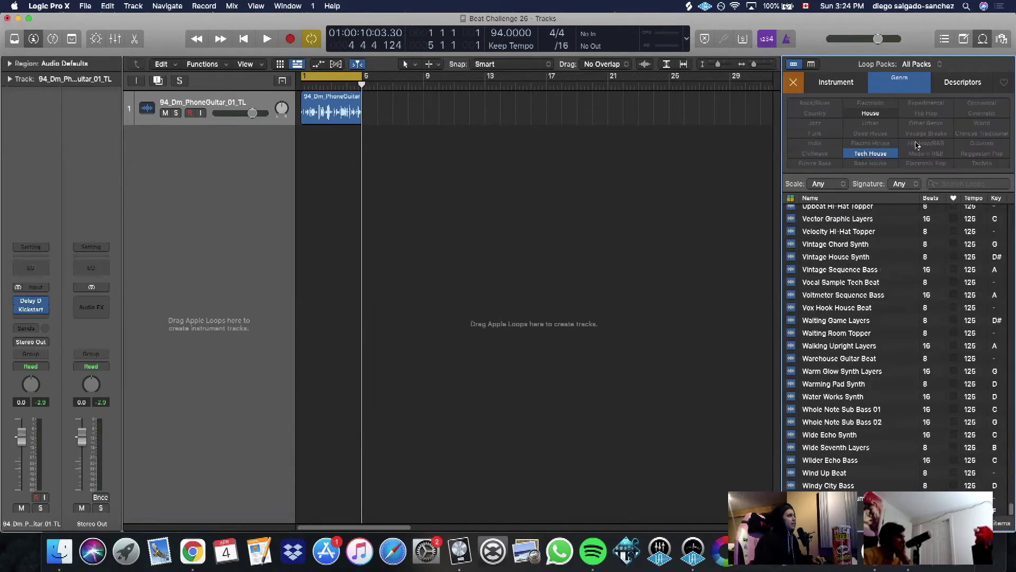
pyautogui.click(830, 84)
pyautogui.click(853, 295)
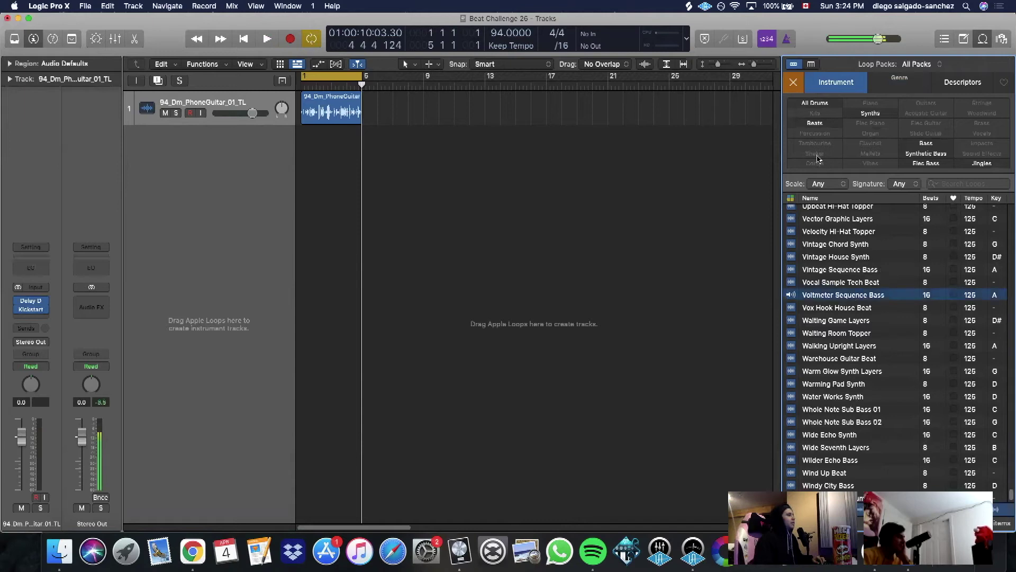
pyautogui.click(814, 123)
# Audition several Tech House beats, including Trick Shot House Beat, Tuned Up Toms Beat 02 and Velocity Hi-Hat Topper
pyautogui.click(863, 318)
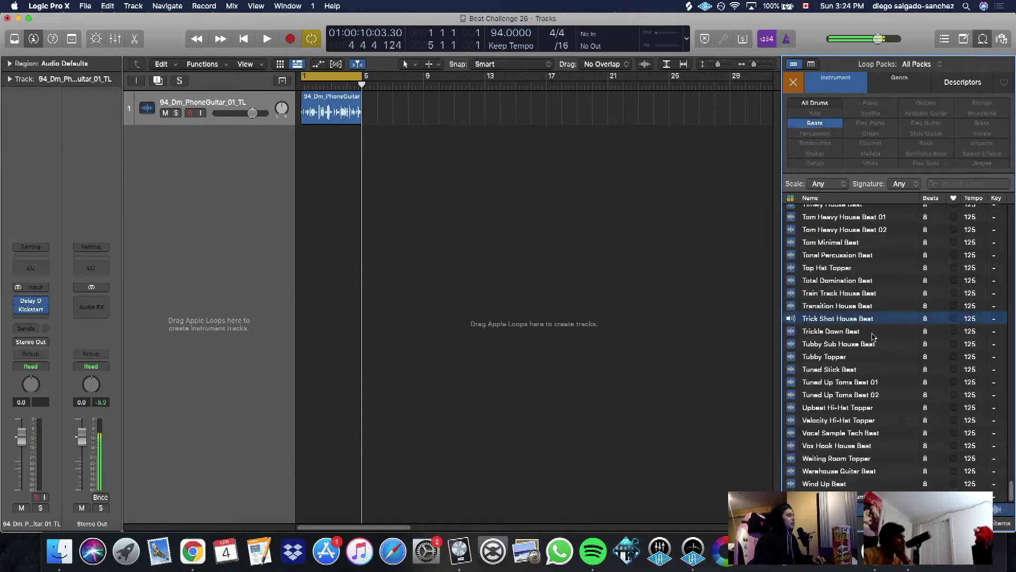
pyautogui.click(867, 370)
pyautogui.click(856, 394)
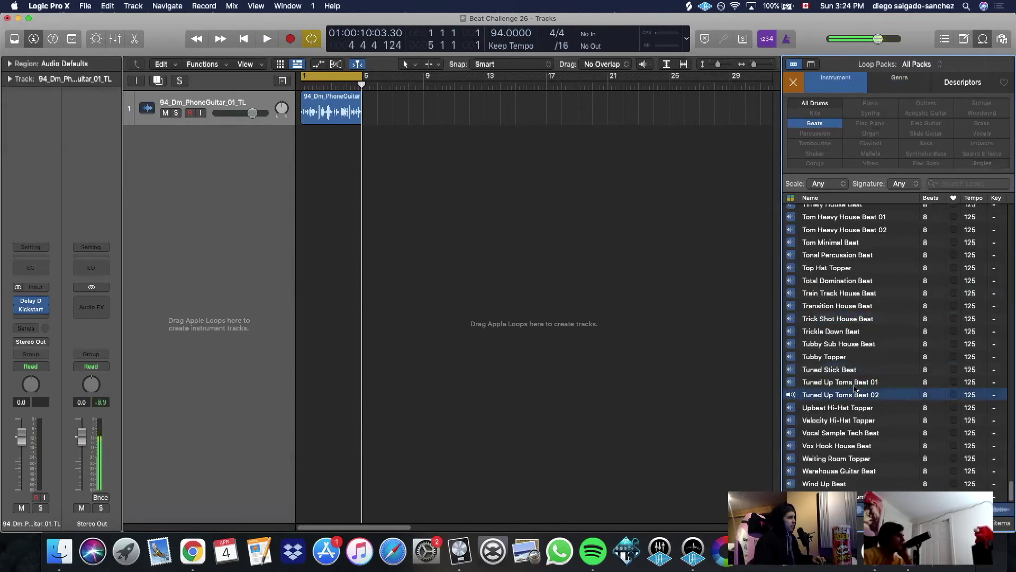
pyautogui.click(843, 420)
# Play the guitar loop briefly and bypass Delay Designer and Kickstart on its track
pyautogui.press('space')
pyautogui.rightClick(318, 110)
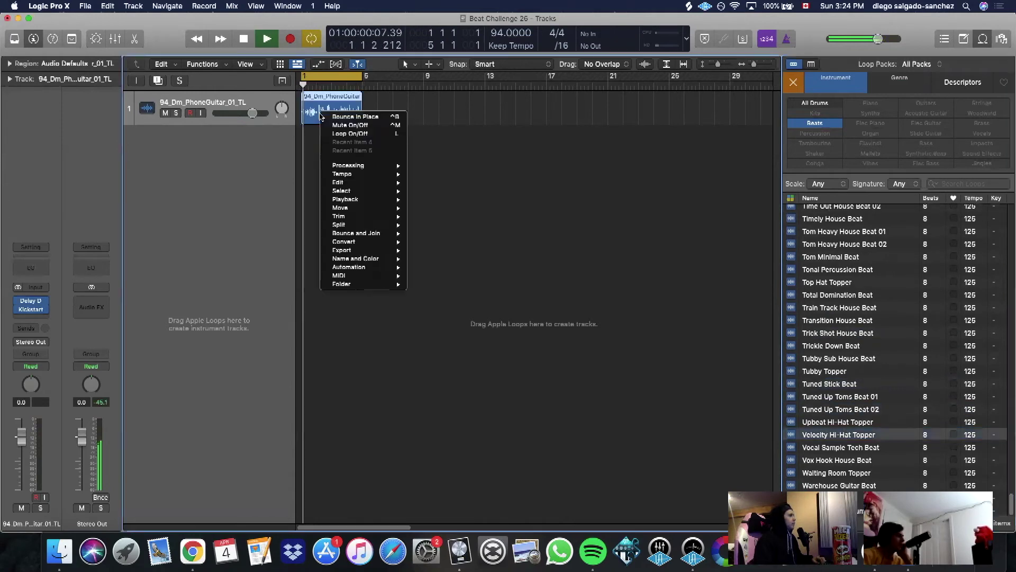
pyautogui.click(89, 198)
pyautogui.press('space')
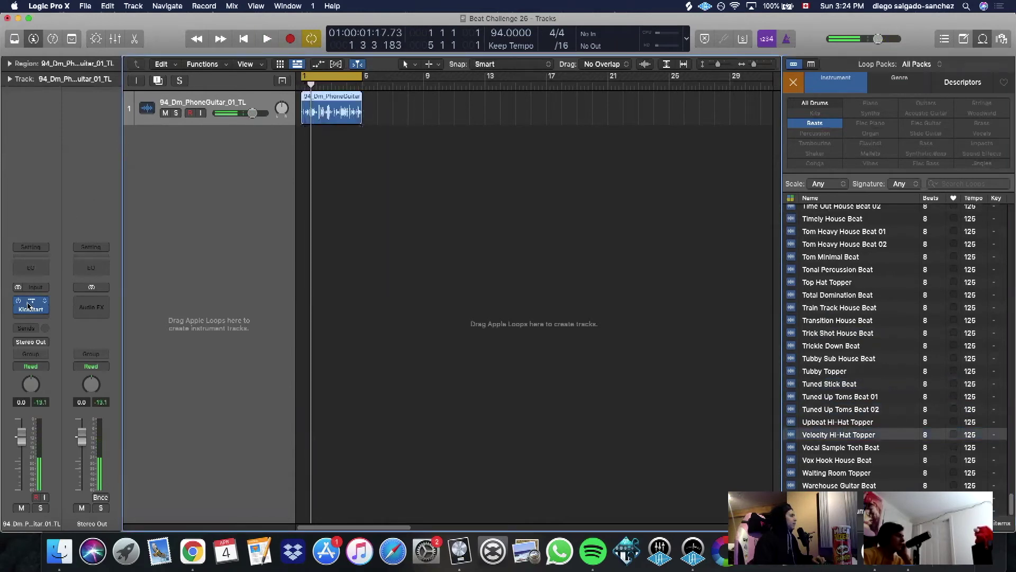
pyautogui.click(369, 170)
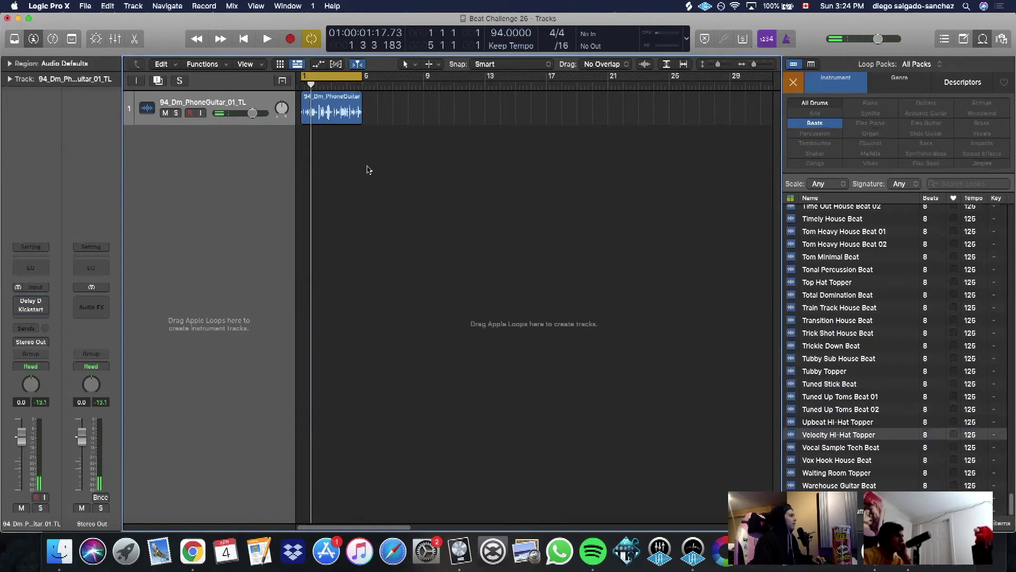
# Bounce the guitar region in place to a new track, muting the source and including the audio tail in the file
pyautogui.doubleClick(320, 118)
pyautogui.press('x')
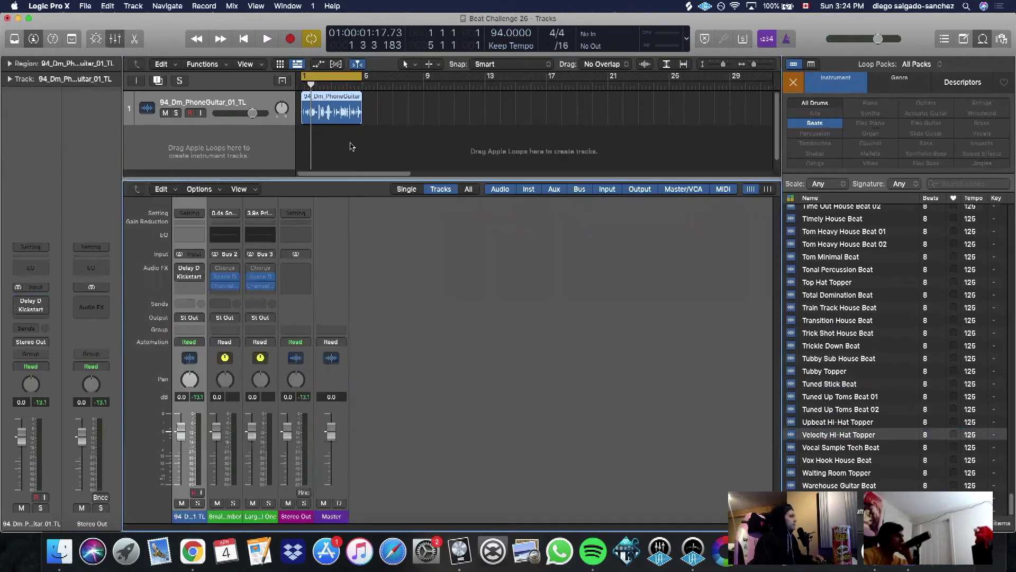
pyautogui.press('x')
pyautogui.rightClick(341, 120)
pyautogui.click(351, 126)
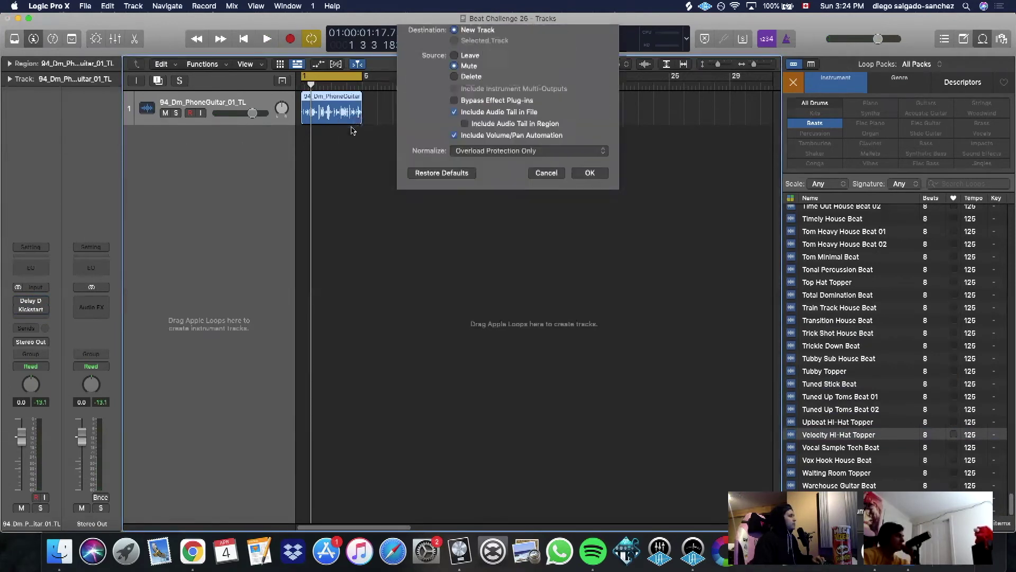
pyautogui.press('Return')
# Move Delay Designer and Kickstart onto the bounced guitar track and delete the original guitar track
pyautogui.press('x')
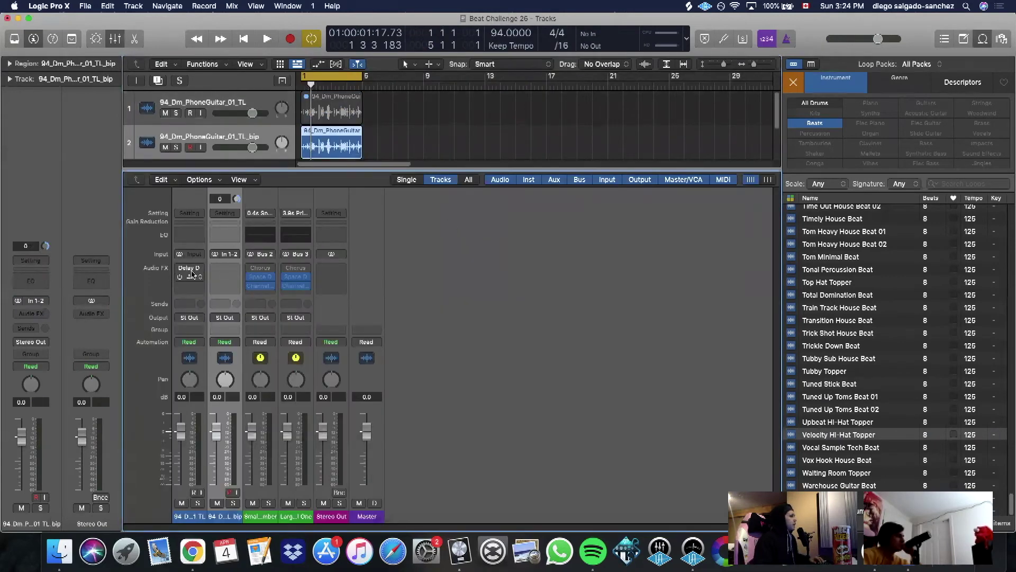
pyautogui.moveTo(215, 271); pyautogui.dragTo(222, 281)
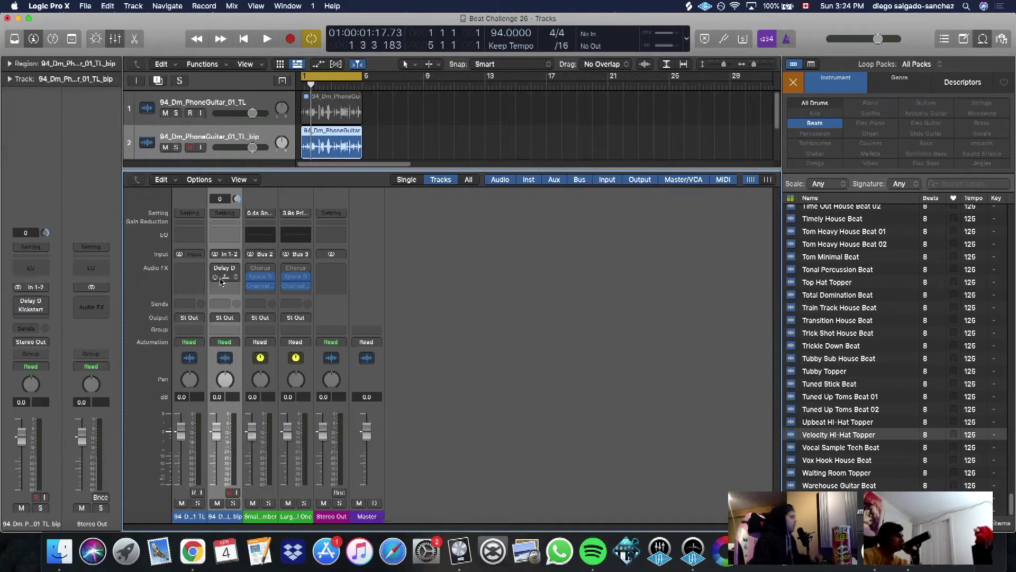
pyautogui.doubleClick(221, 269)
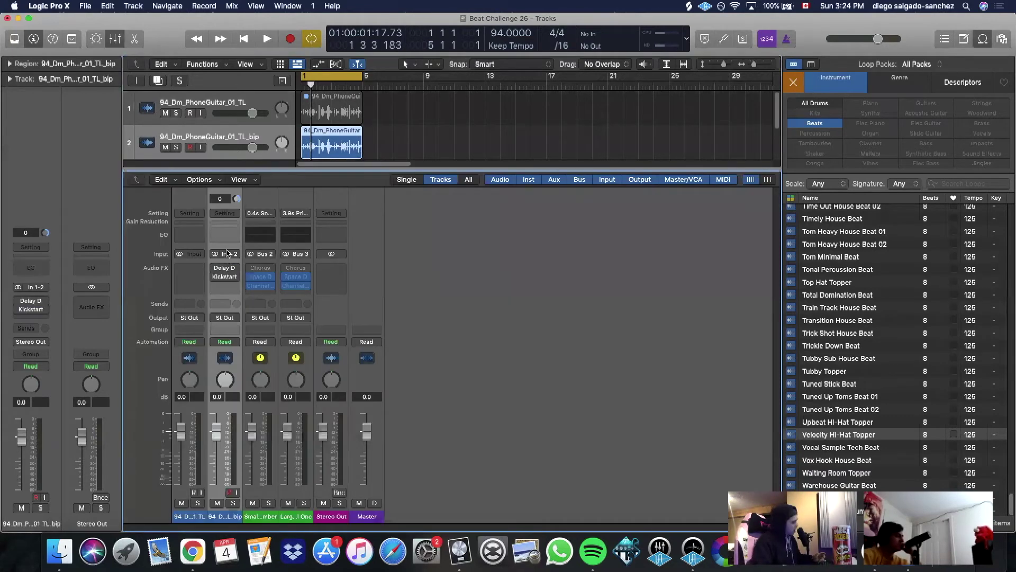
pyautogui.press('x')
pyautogui.click(225, 103)
pyautogui.press('super+BackSpace')
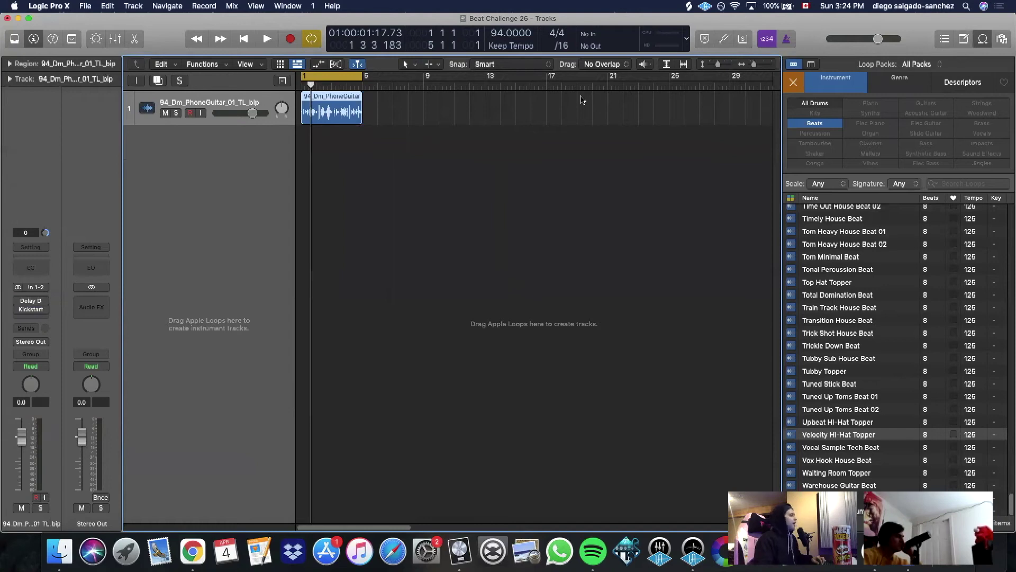
# Enable Flex on the bounced guitar track and set its Flex Time mode to Polyphonic
pyautogui.click(335, 64)
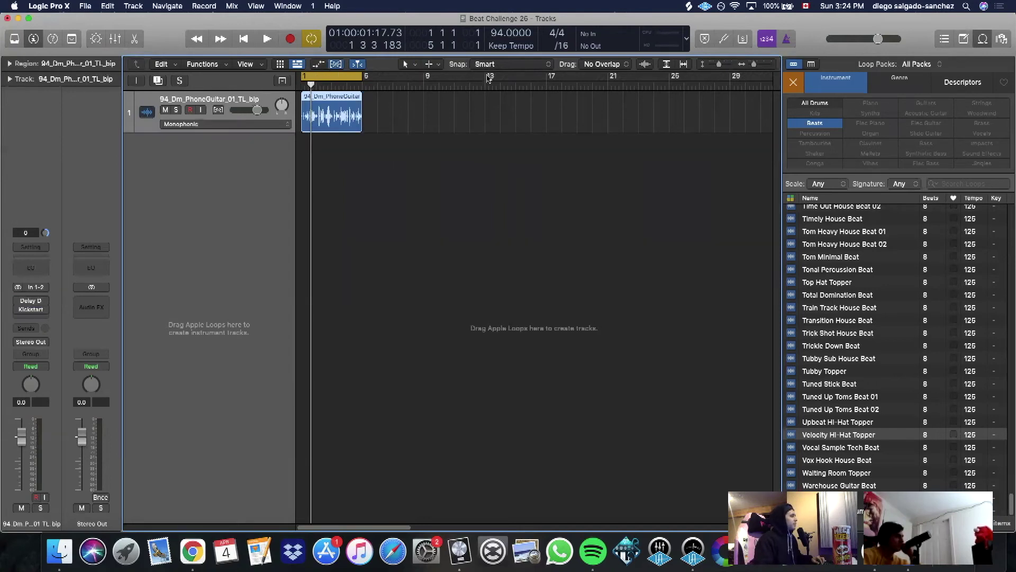
pyautogui.click(286, 118)
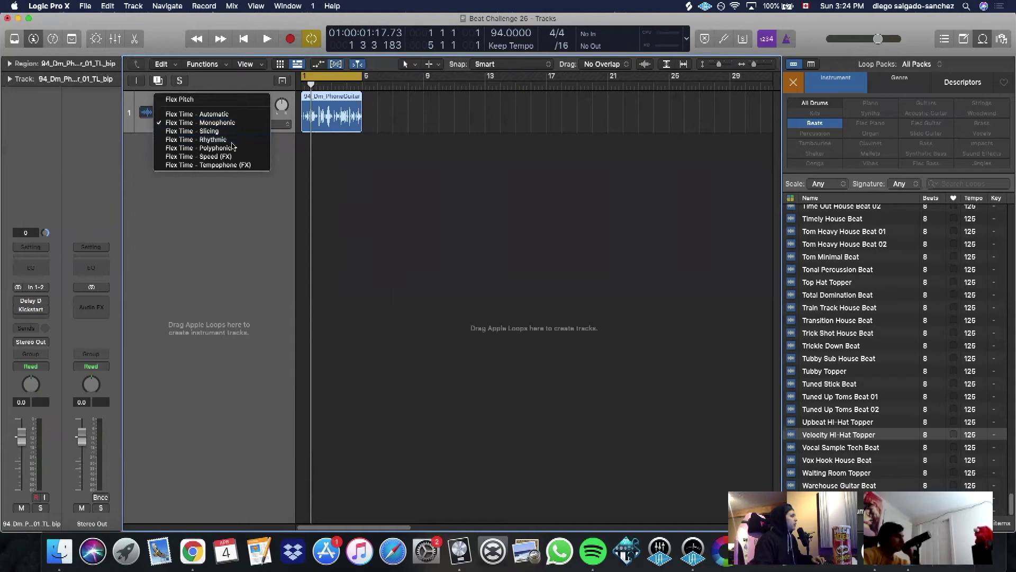
pyautogui.click(233, 139)
pyautogui.click(227, 125)
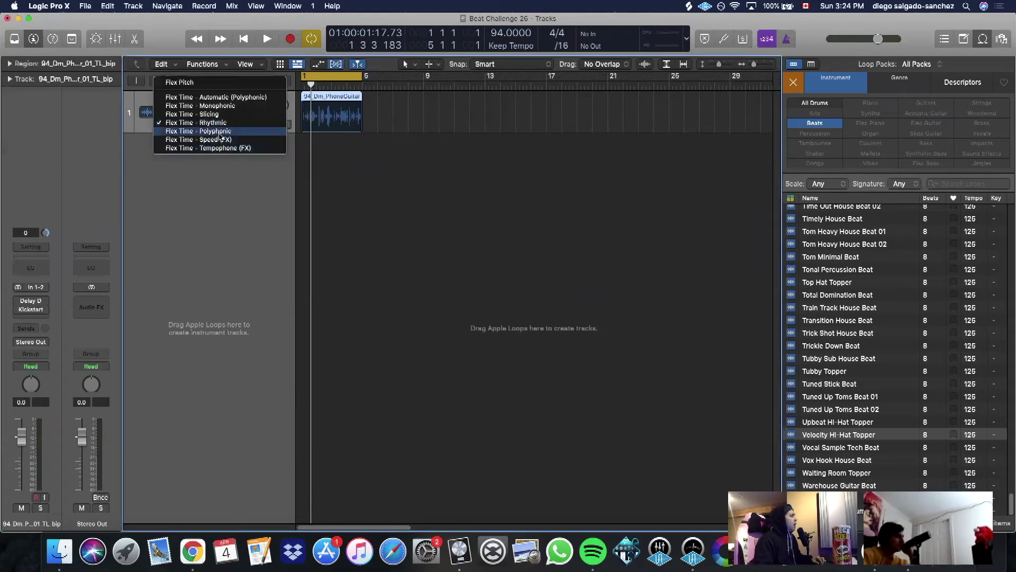
pyautogui.click(222, 137)
# Set the project tempo to 135 BPM, play the guitar loop and adjust the tempo to 140 BPM
pyautogui.doubleClick(491, 34)
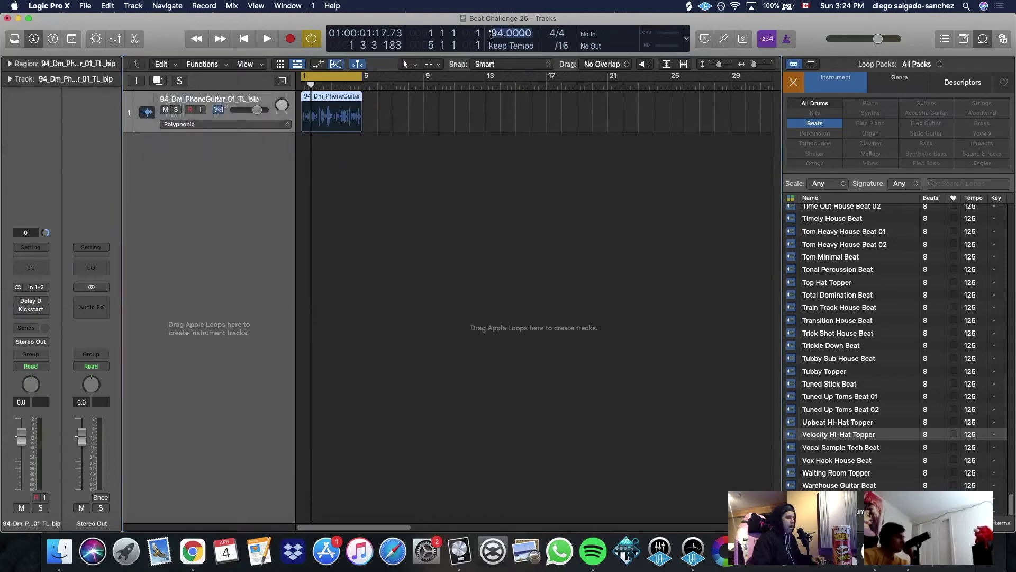
pyautogui.write('135')
pyautogui.press('Return')
pyautogui.press('space')
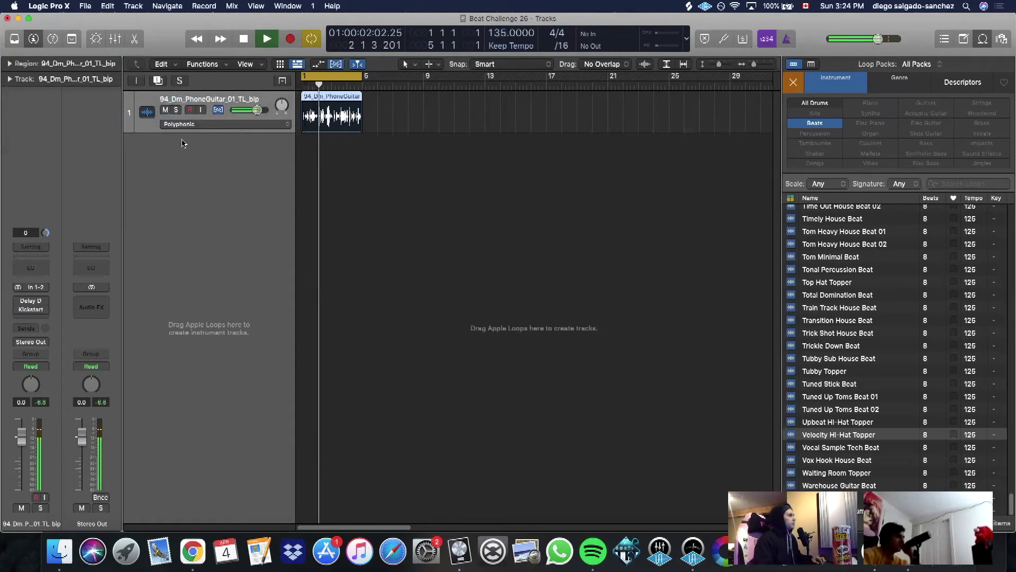
pyautogui.moveTo(497, 37); pyautogui.dragTo(495, 12)
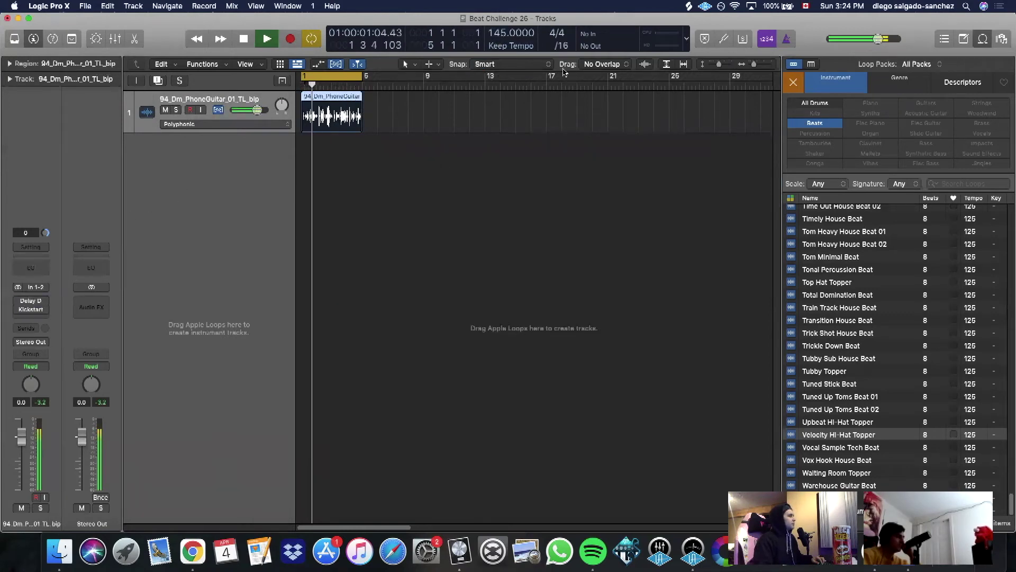
# Uncover Chrome behind the project window, close its Facebook page and put the project window back in place
pyautogui.moveTo(749, 25); pyautogui.dragTo(733, 91)
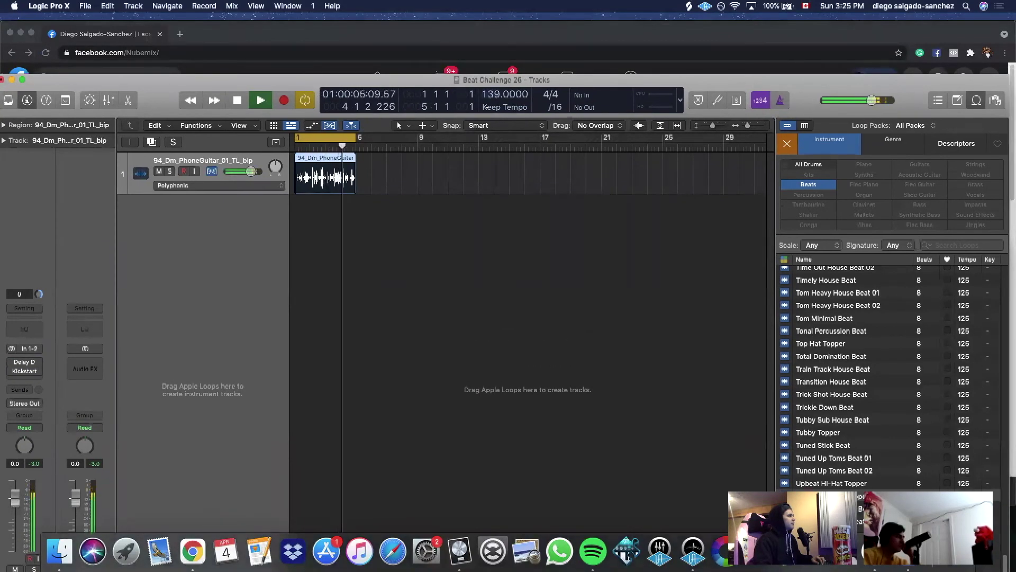
pyautogui.click(161, 34)
pyautogui.moveTo(781, 75); pyautogui.dragTo(786, 14)
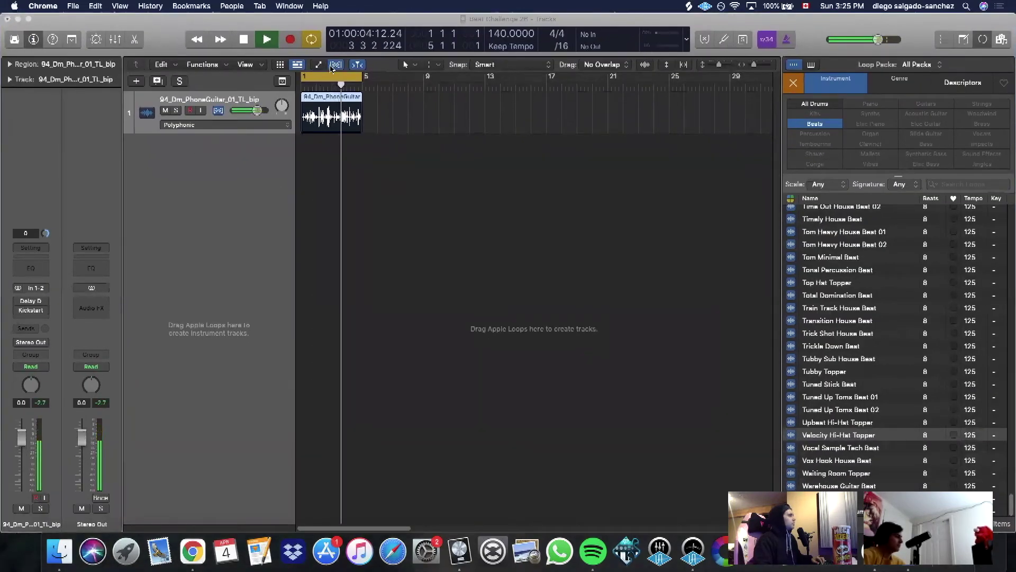
# Hide the Flex view and compare the playing loop with Delay Designer and Kickstart on and off, leaving only Kickstart active
pyautogui.click(334, 65)
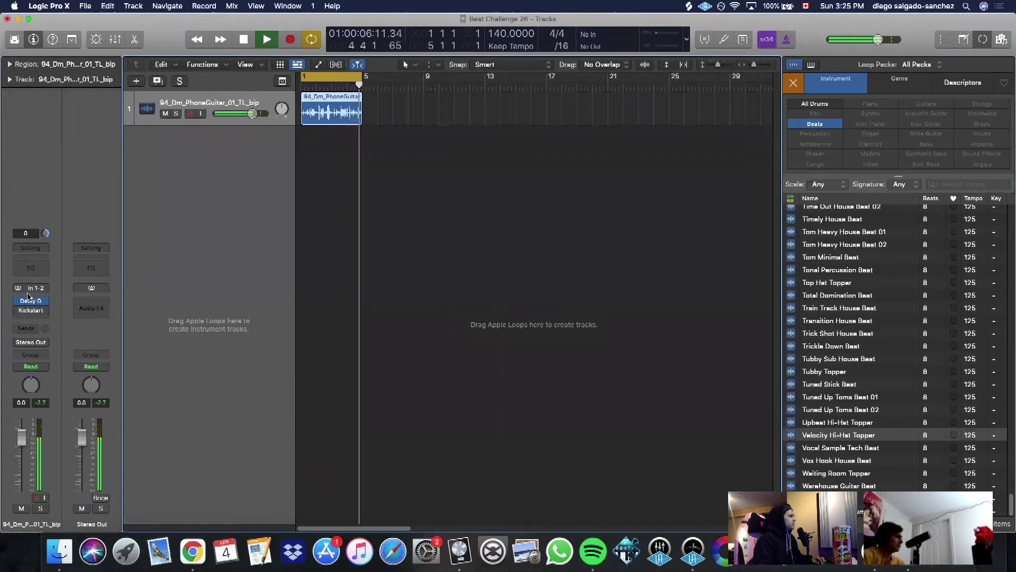
pyautogui.click(18, 310)
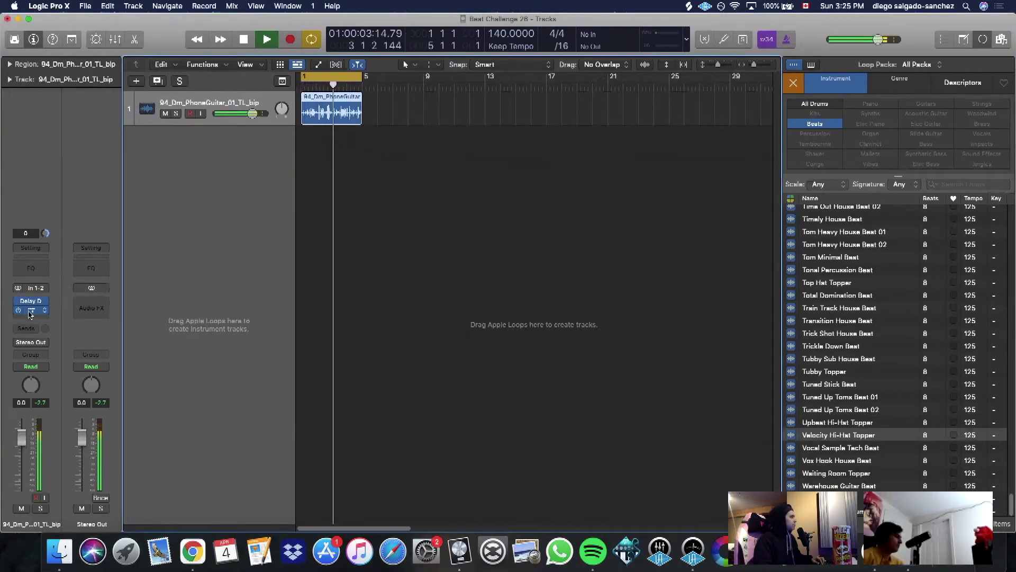
pyautogui.click(20, 311)
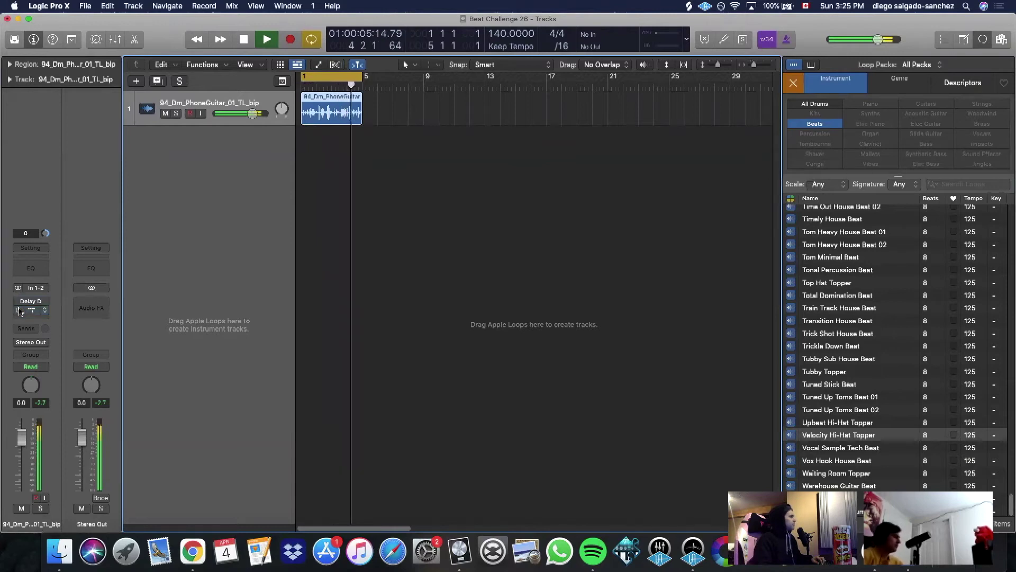
pyautogui.click(26, 310)
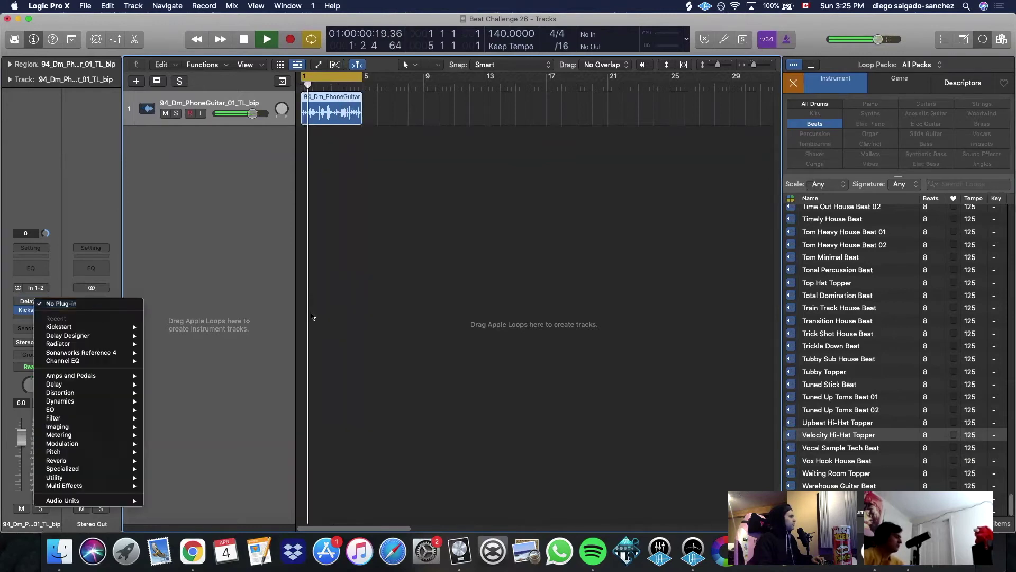
pyautogui.click(88, 263)
# In Kickstart, try the Subbass Chain curve, choose the fourth curve in the upper row and lower the mix to 53%
pyautogui.click(31, 310)
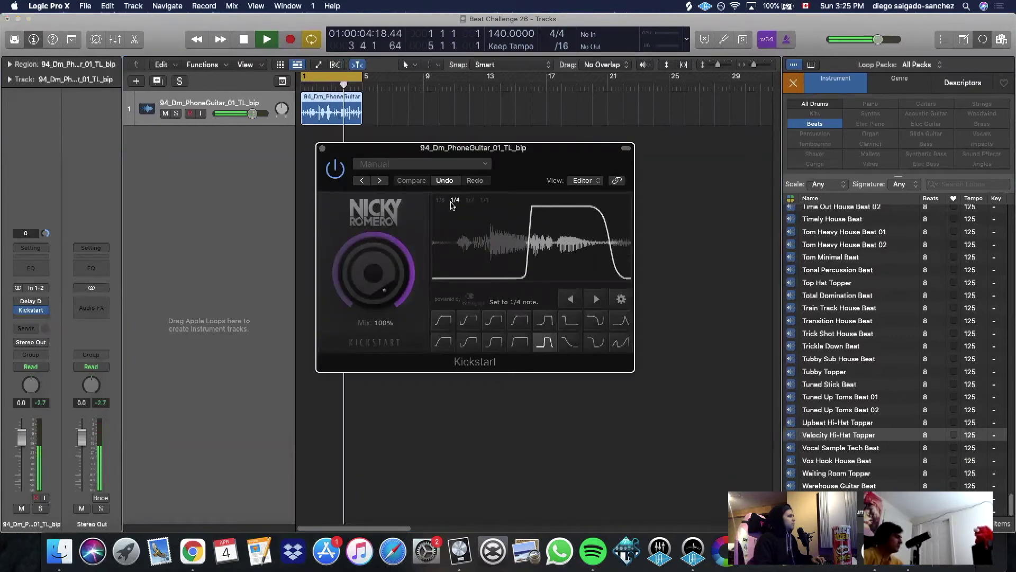
pyautogui.moveTo(519, 174); pyautogui.dragTo(514, 198)
pyautogui.click(529, 346)
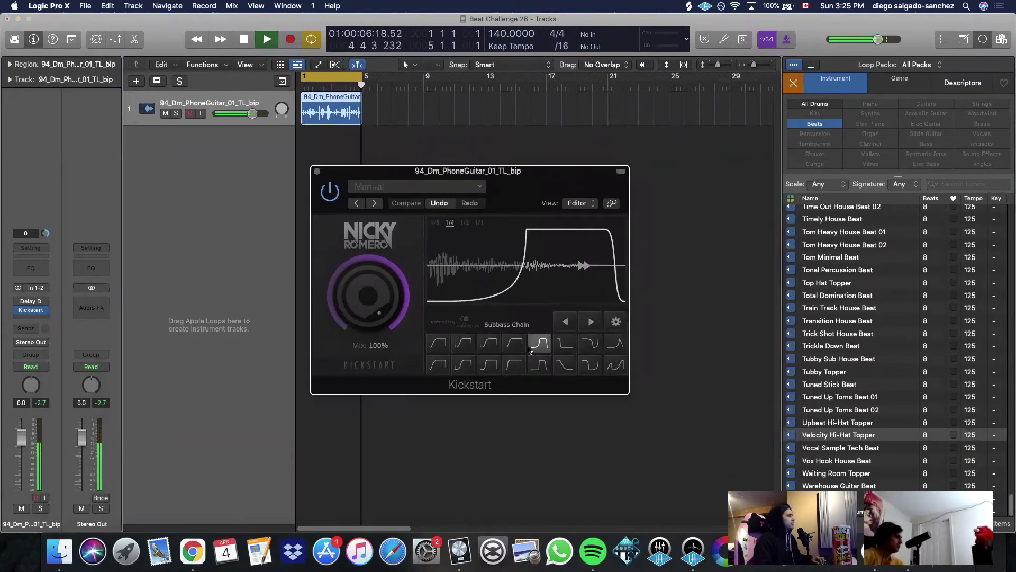
pyautogui.click(515, 346)
pyautogui.moveTo(409, 305); pyautogui.dragTo(422, 280)
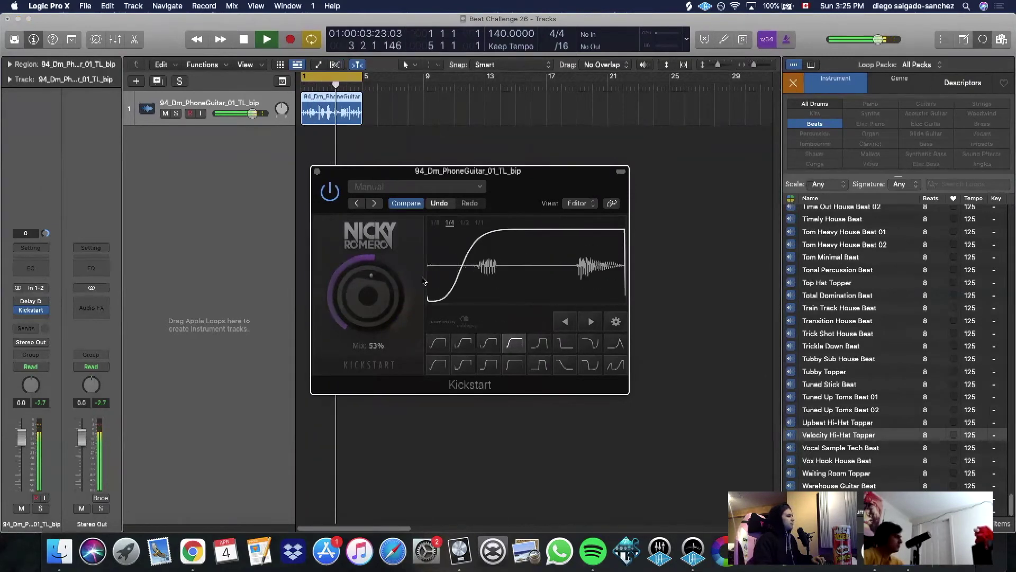
# Replace Delay Designer on the guitar track with a stereo Fuzz-Wah from the filter effects
pyautogui.click(45, 301)
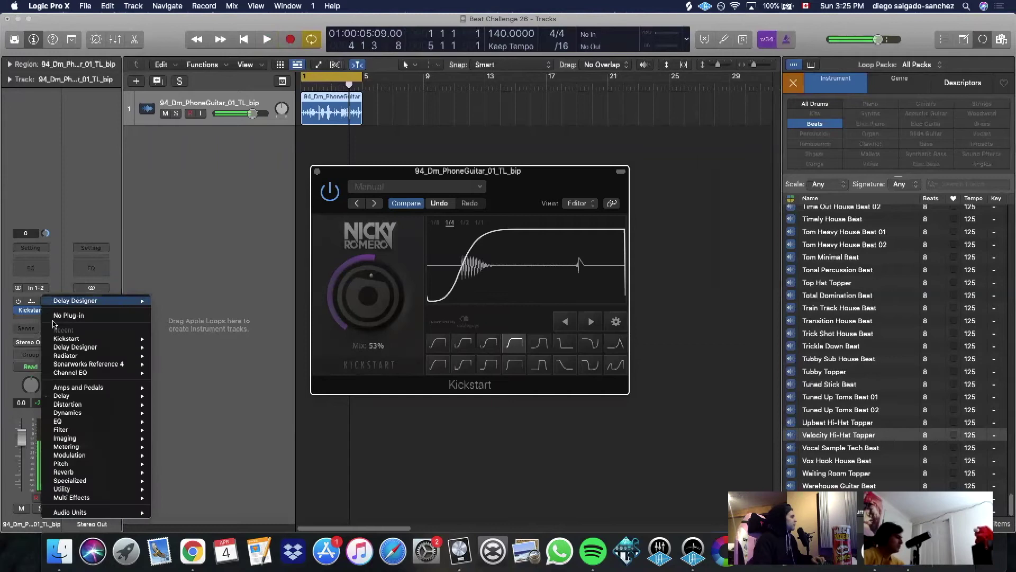
pyautogui.click(59, 315)
pyautogui.click(30, 300)
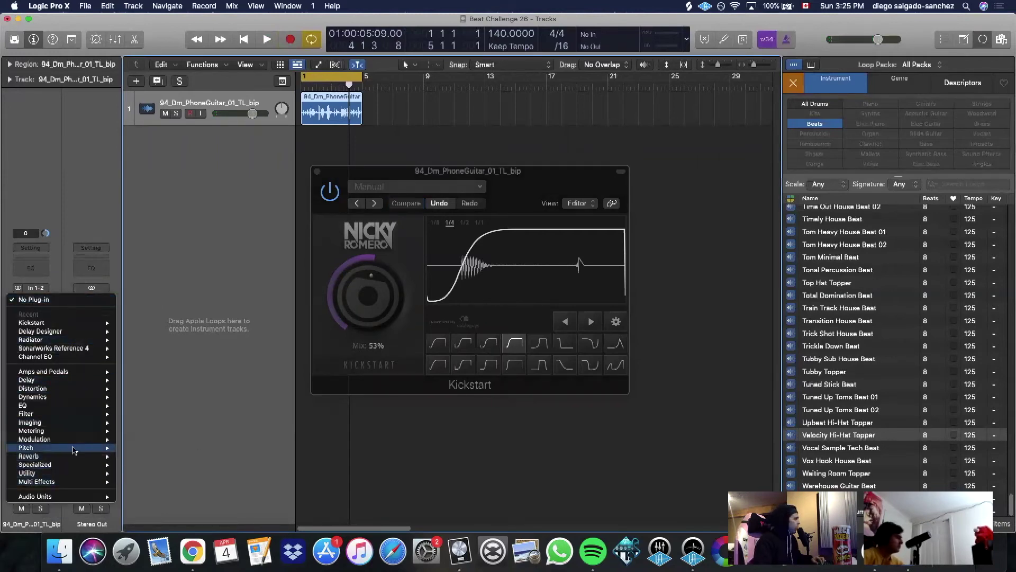
pyautogui.moveTo(74, 450)
pyautogui.moveTo(86, 476)
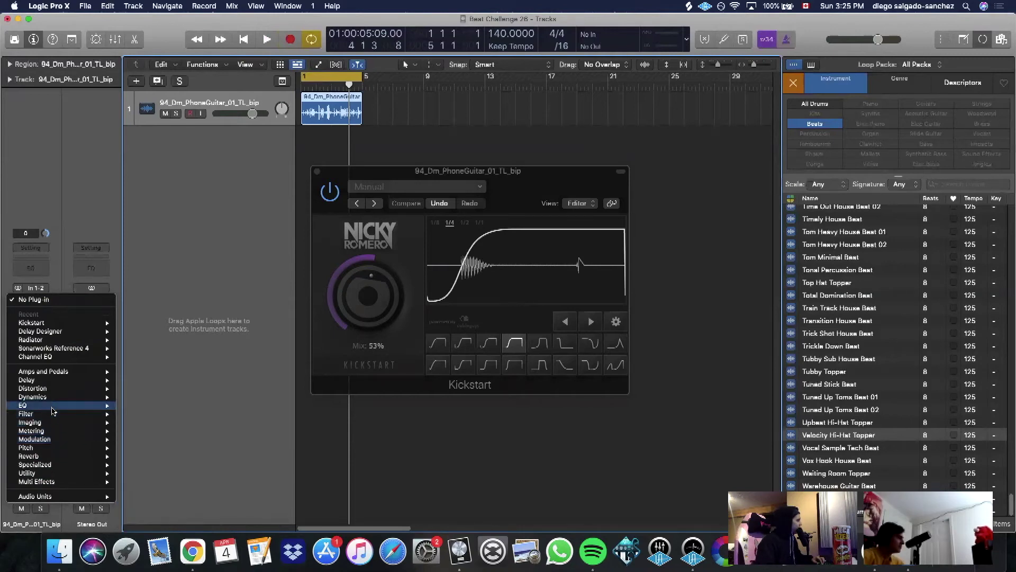
pyautogui.moveTo(55, 414)
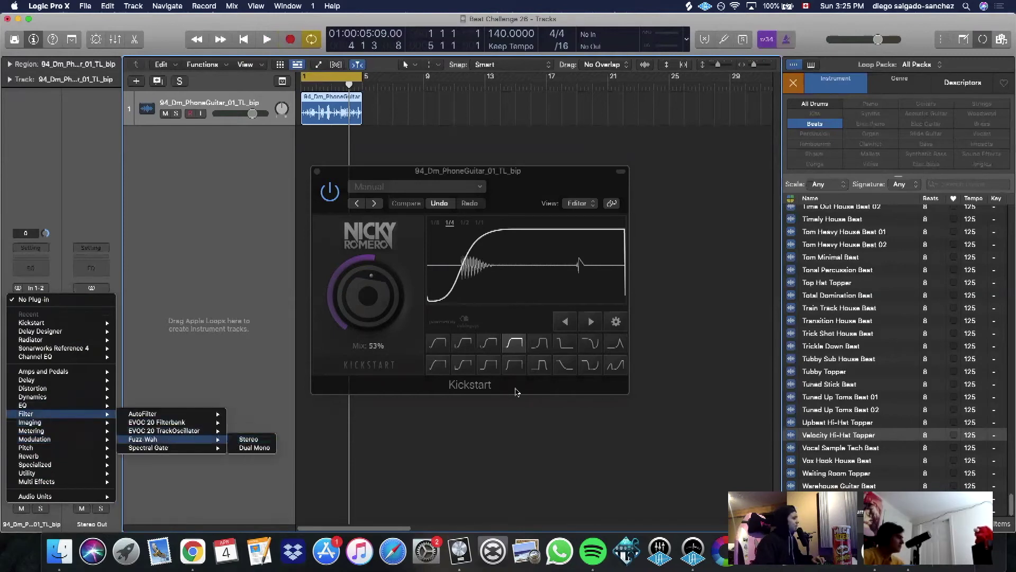
pyautogui.click(249, 439)
# Play the guitar loop and step through Fuzz-Wah's presets, past Crunchy Overdrive to Cry Baby Wah-Wah
pyautogui.press('space')
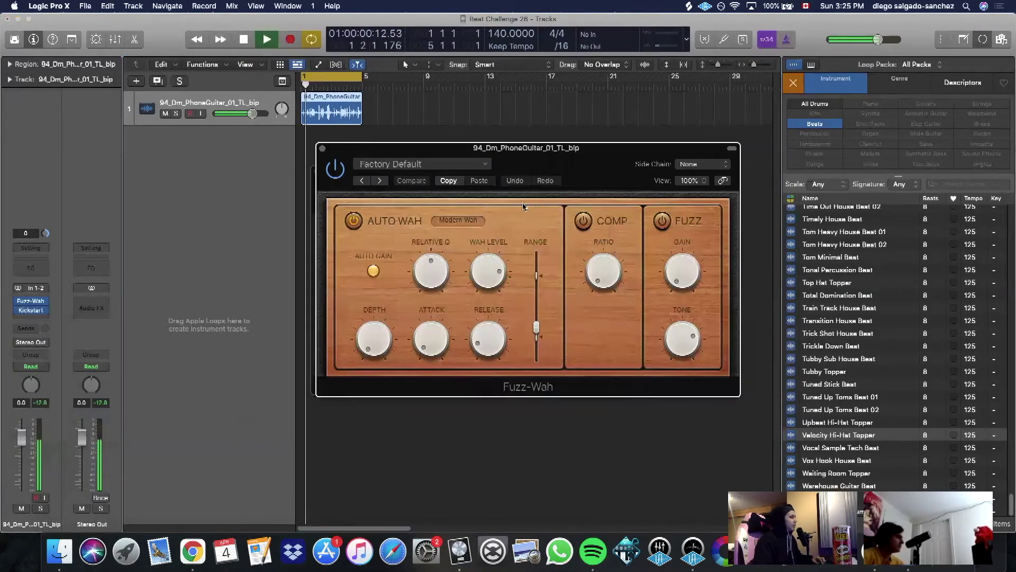
pyautogui.click(380, 180)
pyautogui.click(380, 180)
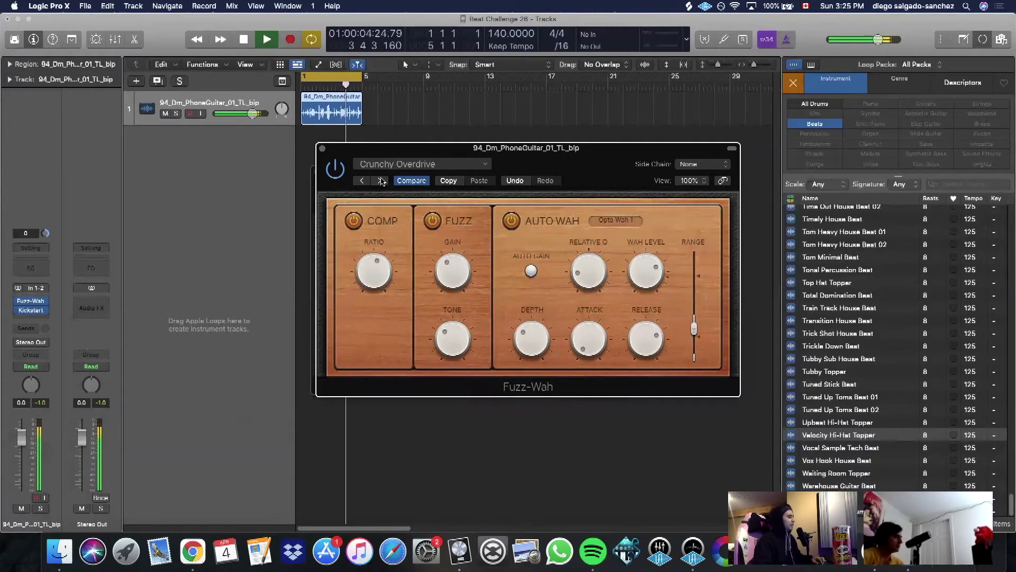
pyautogui.click(382, 180)
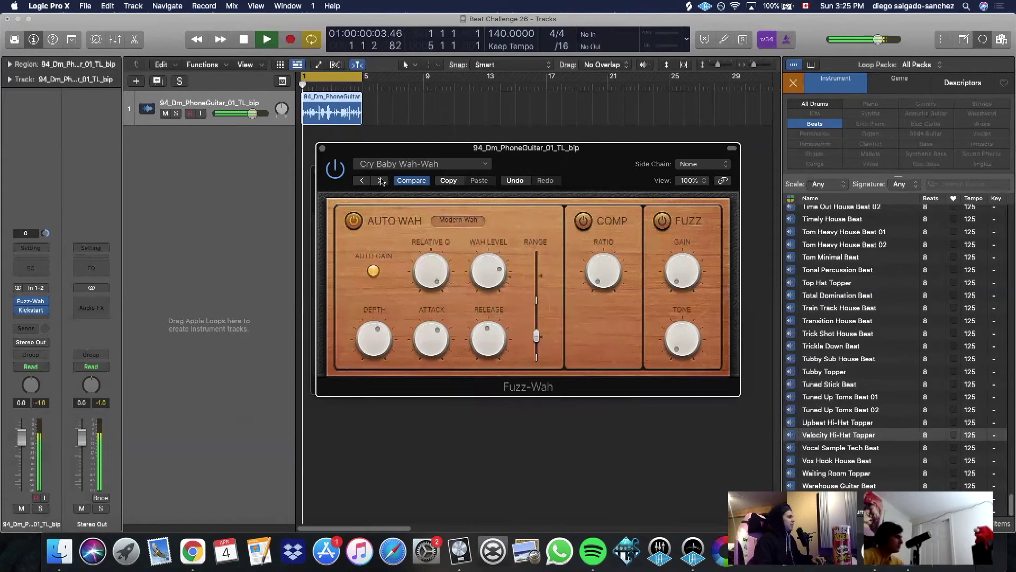
# Step through Responsive Wah-Wah and Bass Automatic 02 to Fuzz-Wah's Crunchy Overdrive preset and close both plug-in windows
pyautogui.click(381, 180)
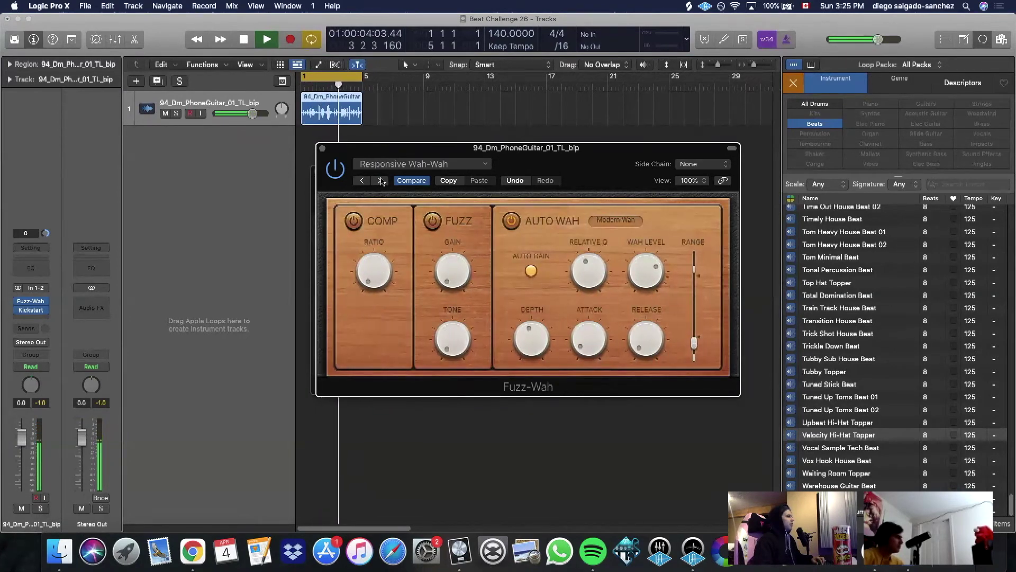
pyautogui.click(381, 180)
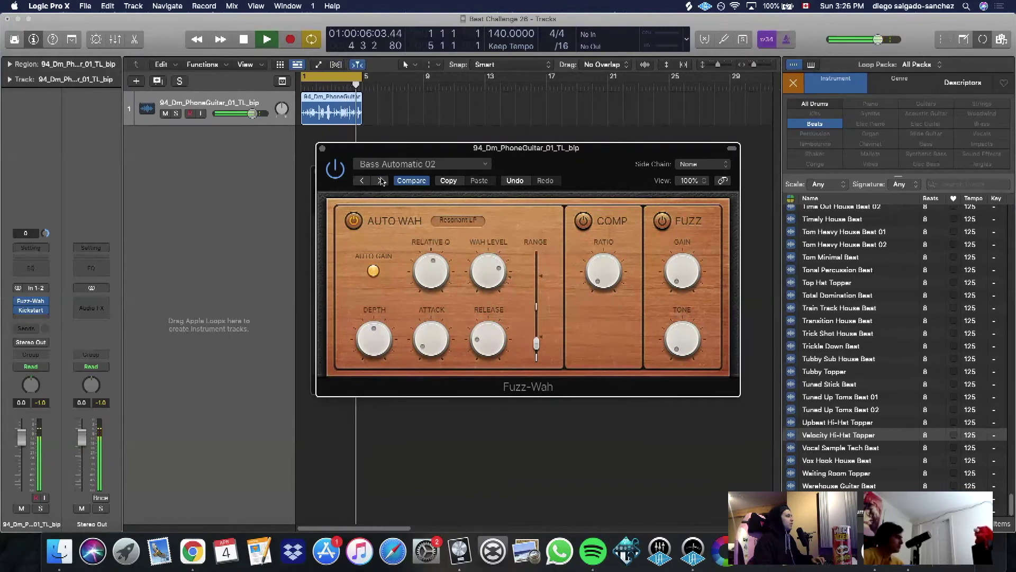
pyautogui.click(381, 181)
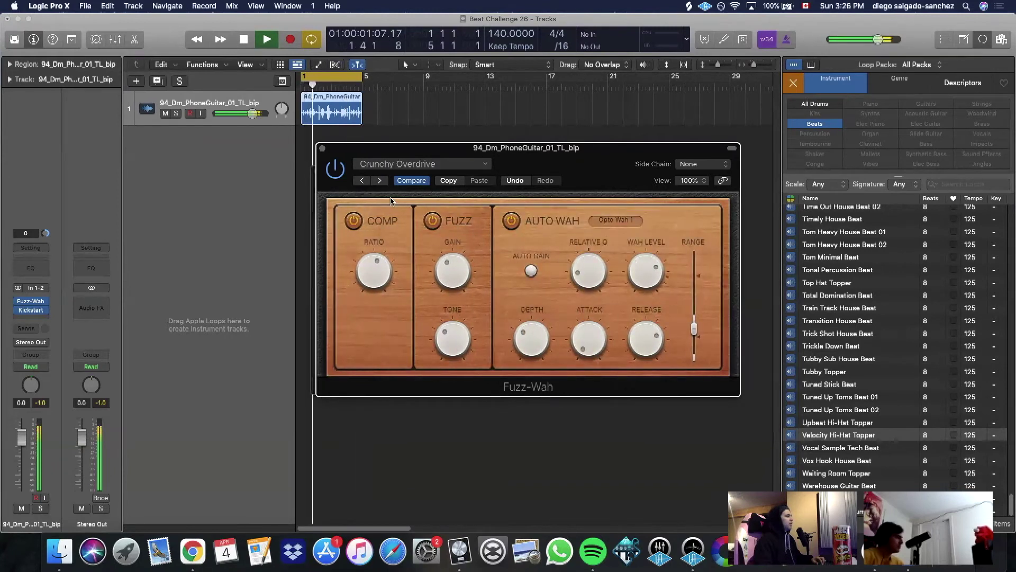
pyautogui.click(323, 148)
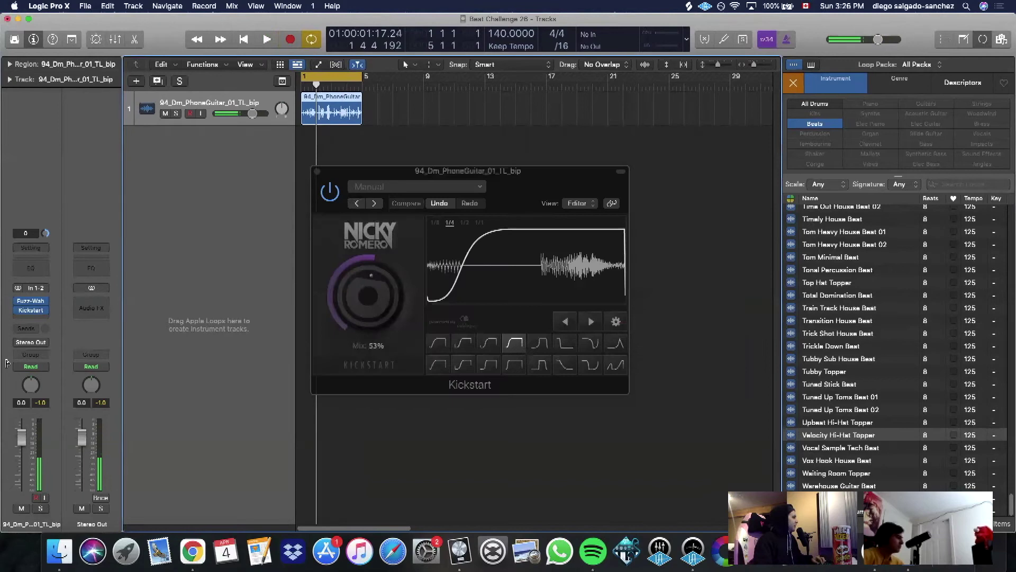
pyautogui.click(317, 171)
# Add a send from the guitar track to Bus 4, set its level to 0.0 dB and play the loop
pyautogui.click(31, 327)
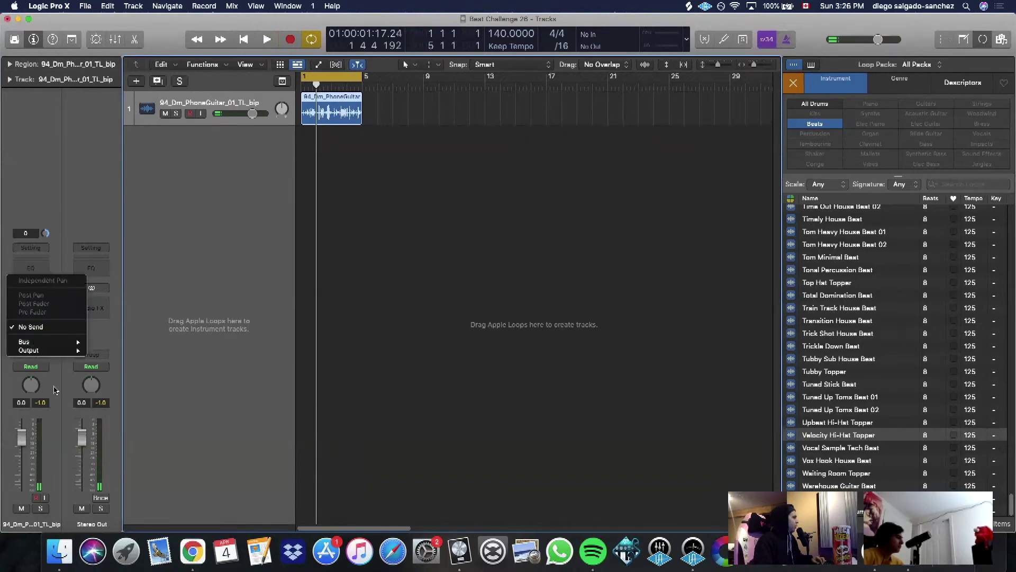
pyautogui.click(59, 368)
pyautogui.click(31, 326)
pyautogui.moveTo(47, 342)
pyautogui.click(127, 220)
pyautogui.click(47, 324)
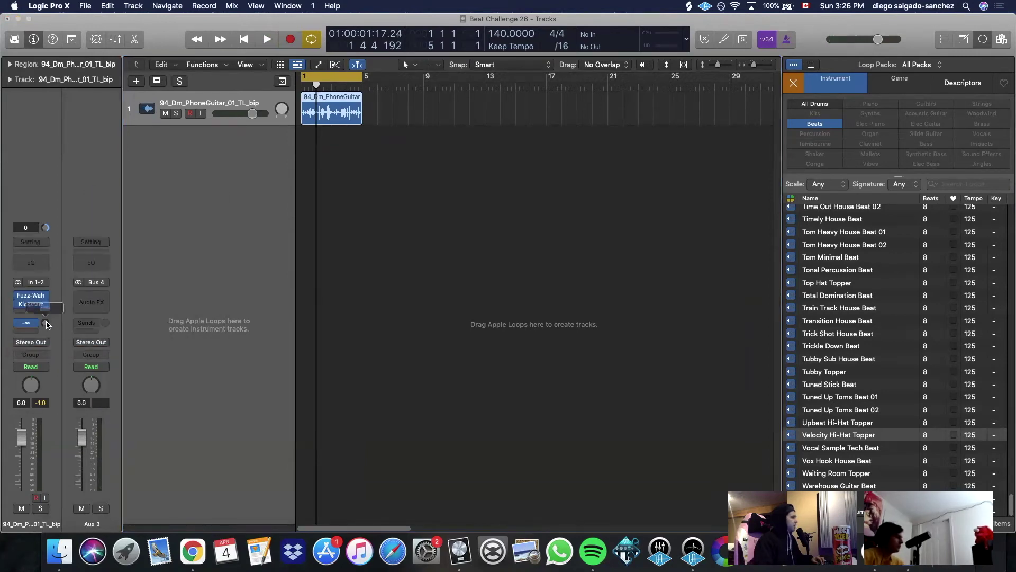
pyautogui.press('space')
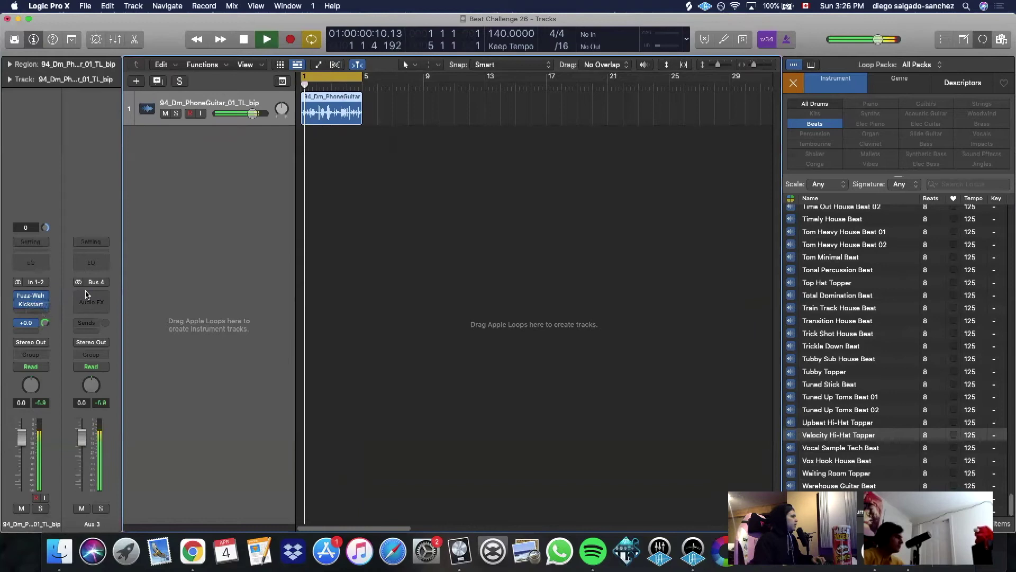
# Insert a stereo ValhallaSupermassive on the Bus 4 aux channel
pyautogui.click(91, 301)
pyautogui.moveTo(140, 495)
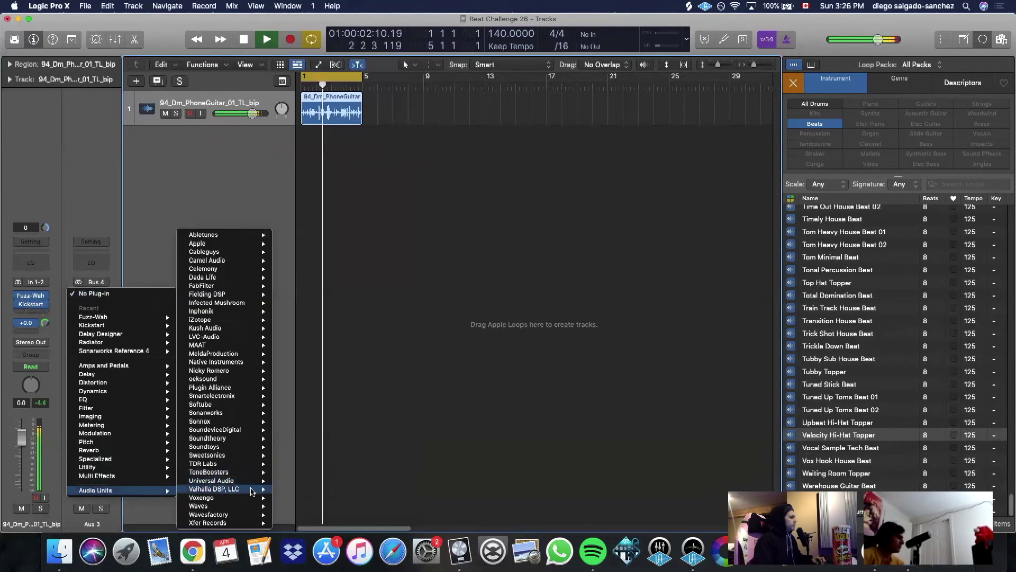
pyautogui.moveTo(238, 489)
pyautogui.moveTo(329, 515)
pyautogui.click(404, 514)
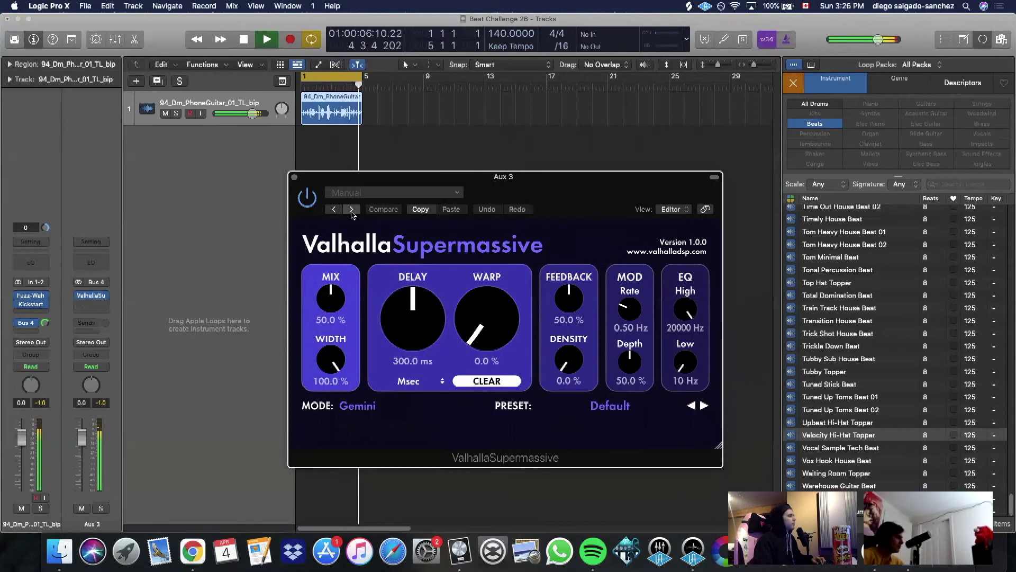
# Step through ValhallaSupermassive's presets, past Dotted8thChorusEcho and DottedEighthOrbits to Lustrous Dotted-Eighth, and close its window
pyautogui.click(704, 406)
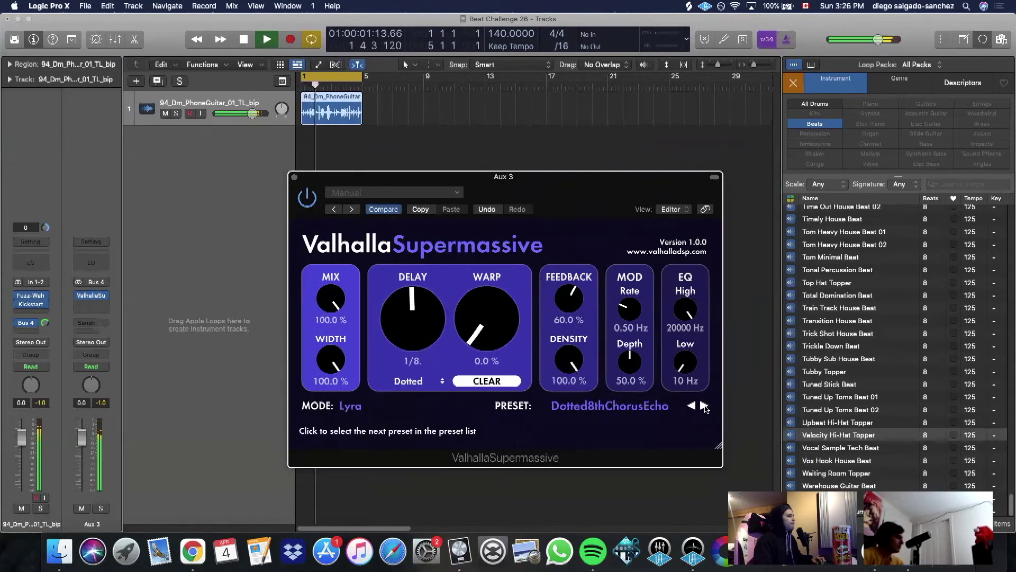
pyautogui.click(704, 406)
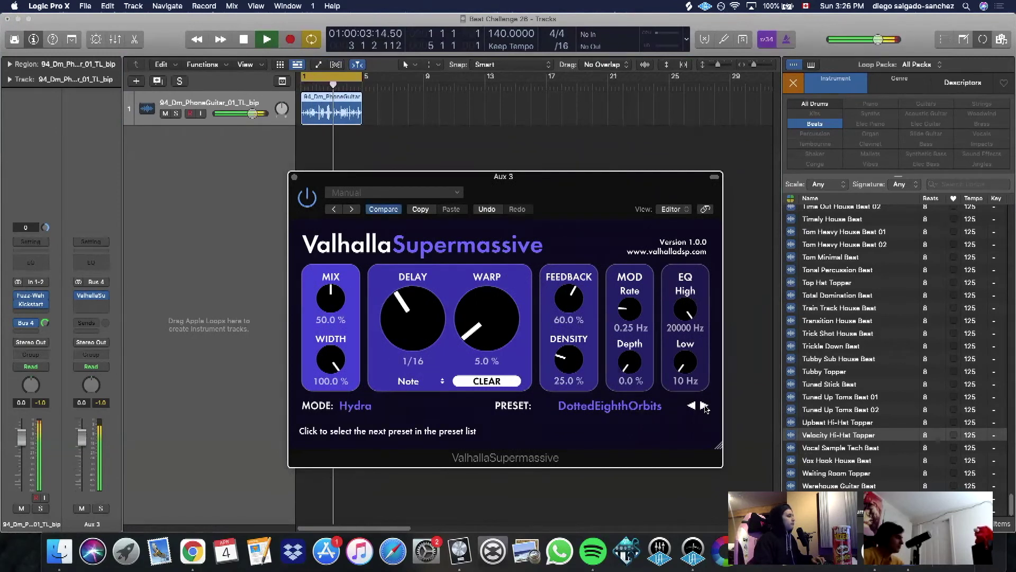
pyautogui.click(704, 407)
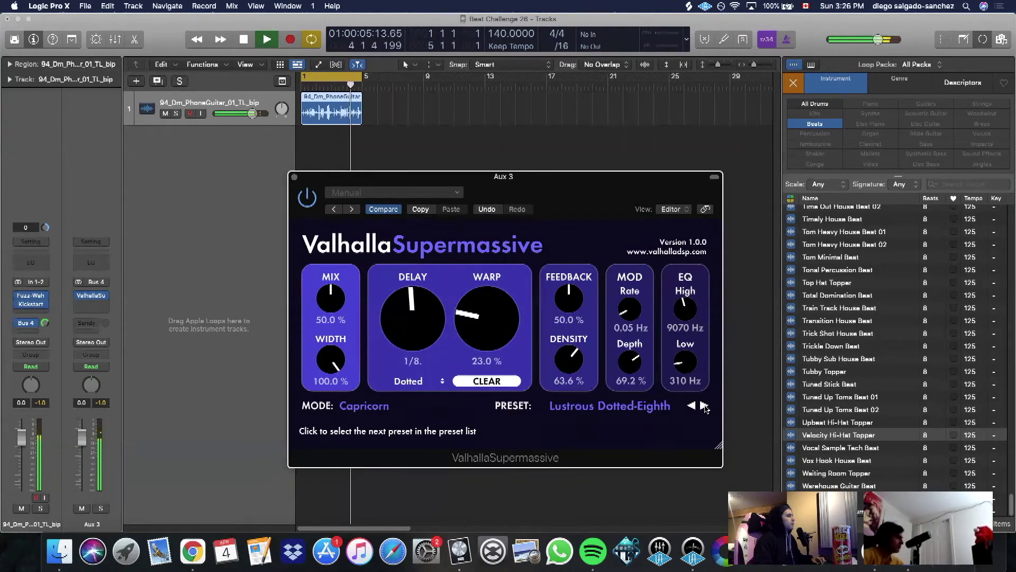
pyautogui.click(294, 177)
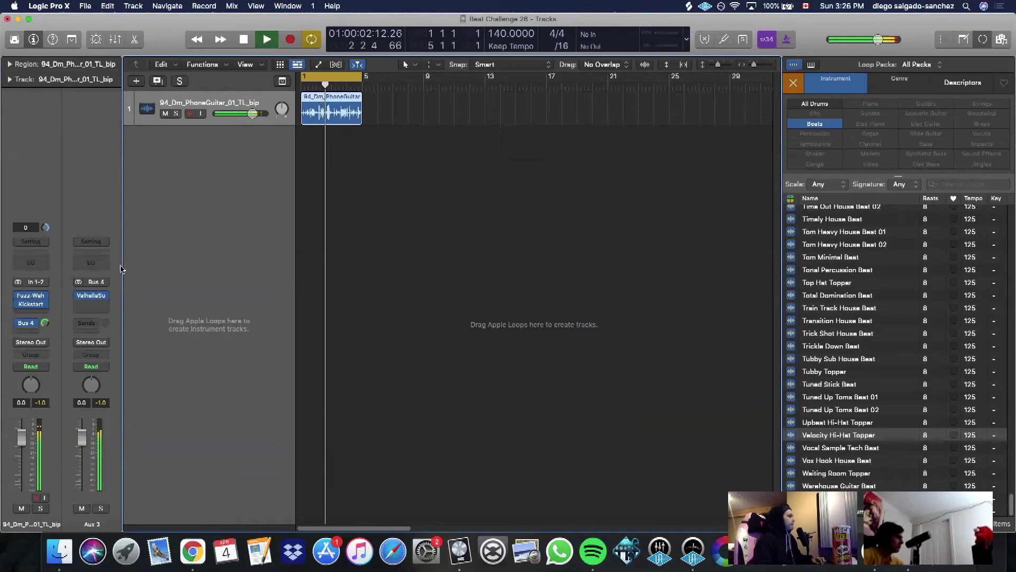
# Add a Channel EQ with a 156 Hz low cut to the Bus 4 aux and lower its fader to -9.8 dB
pyautogui.click(90, 262)
pyautogui.click(354, 200)
pyautogui.moveTo(352, 359); pyautogui.dragTo(352, 359)
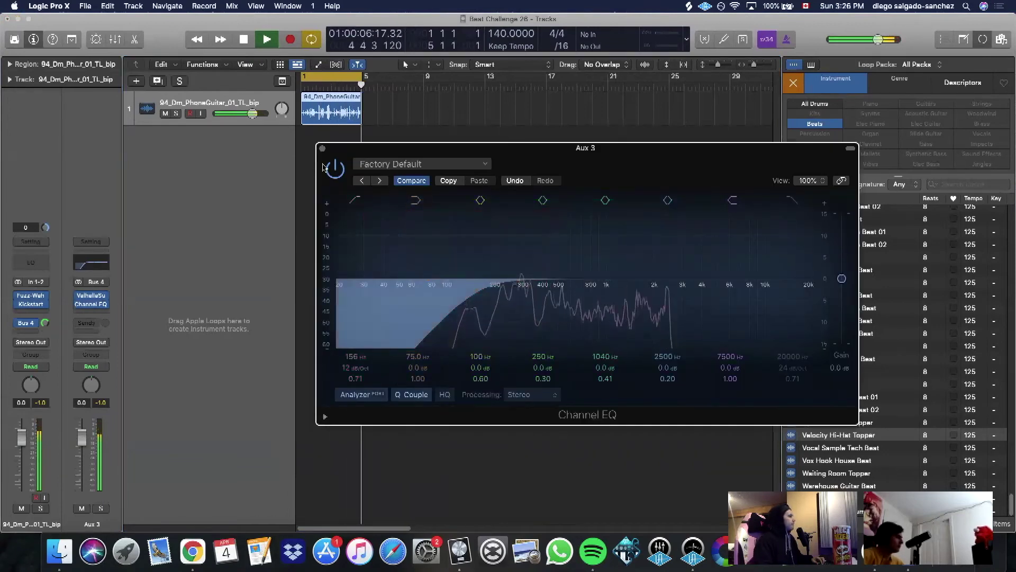
pyautogui.click(323, 148)
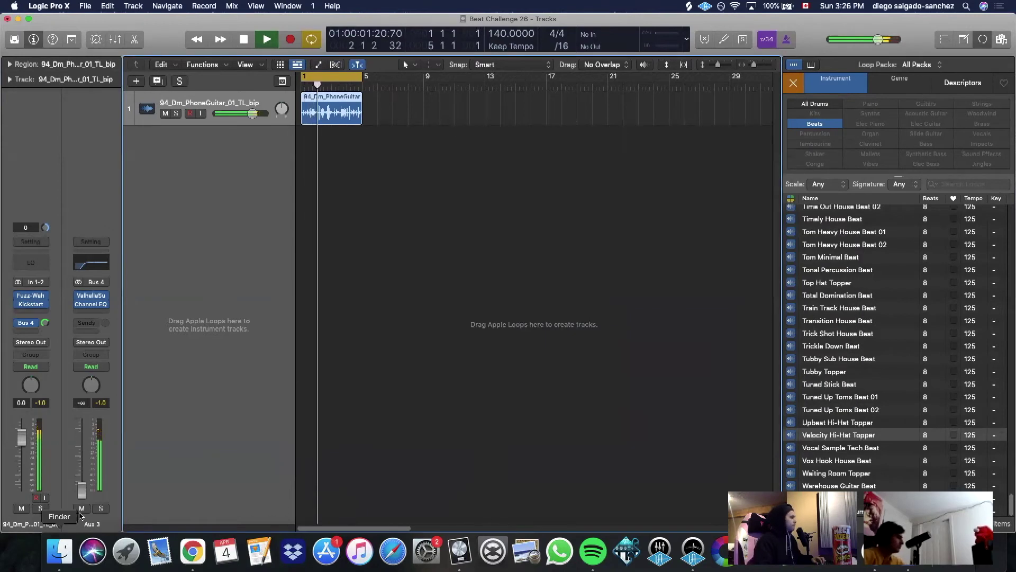
pyautogui.moveTo(81, 438); pyautogui.dragTo(81, 460)
# Add a second send from the guitar track to Bus 5 and insert a stereo ValhallaRoom on its aux channel
pyautogui.click(30, 330)
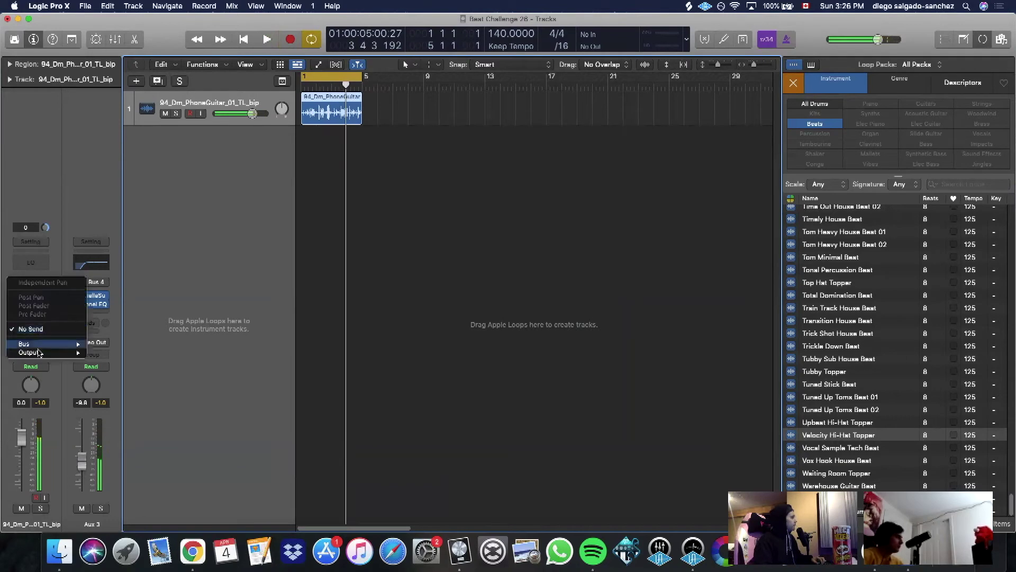
pyautogui.moveTo(48, 344)
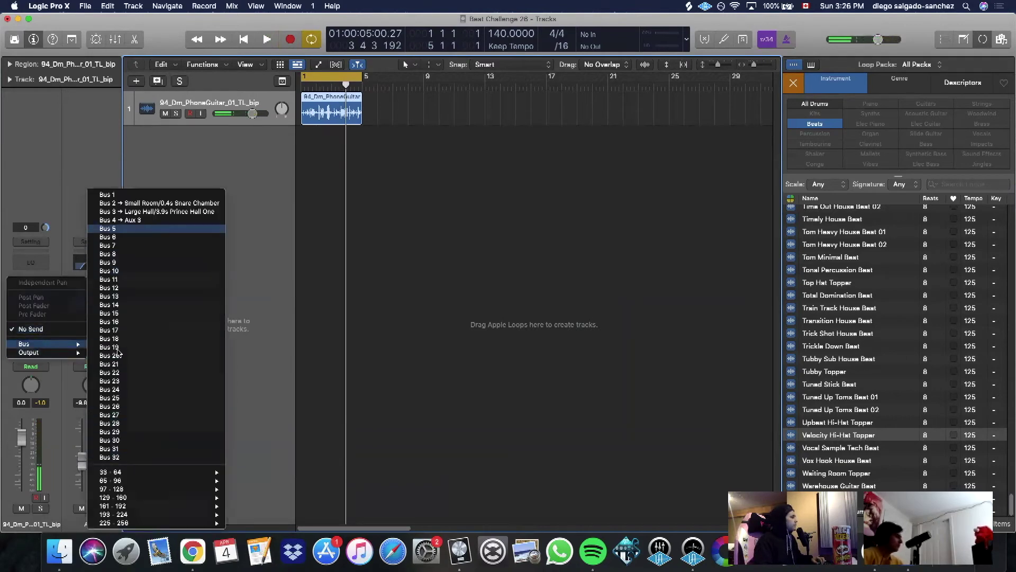
pyautogui.press('Return')
pyautogui.click(83, 287)
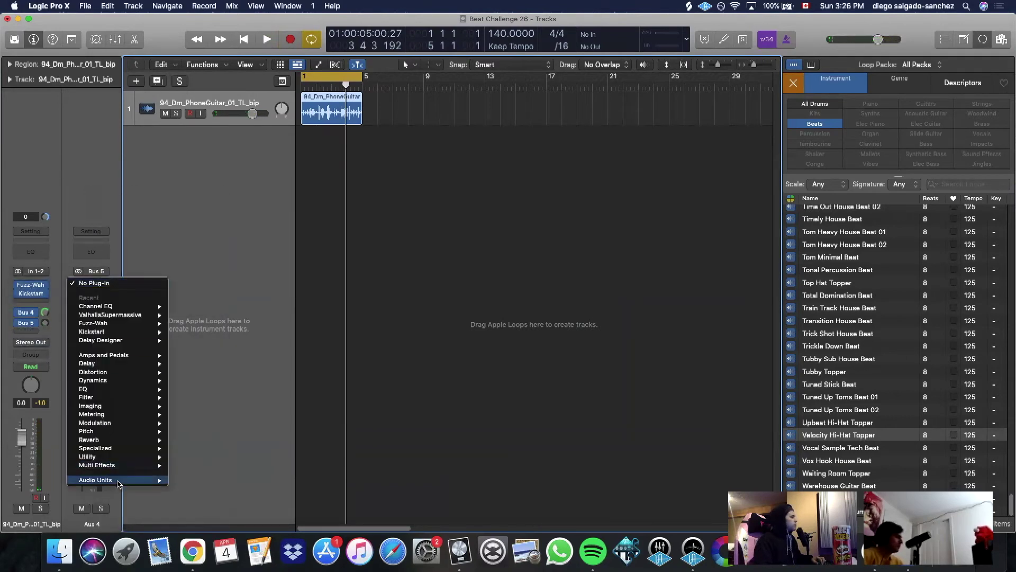
pyautogui.moveTo(119, 482)
pyautogui.moveTo(227, 489)
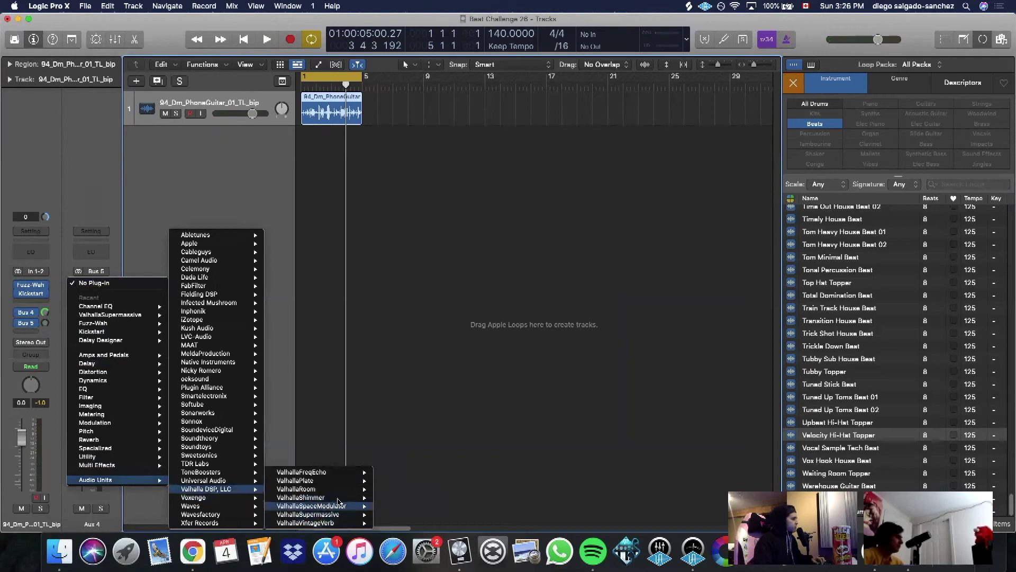
pyautogui.moveTo(340, 492)
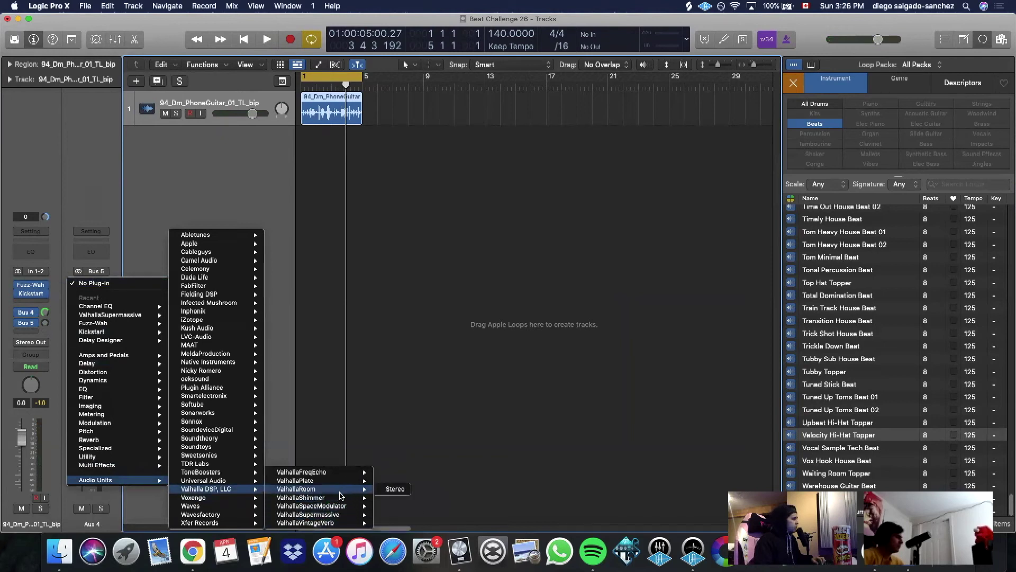
pyautogui.click(389, 490)
# Play the guitar loop and set the Bus 5 send level to 0.0 dB
pyautogui.press('space')
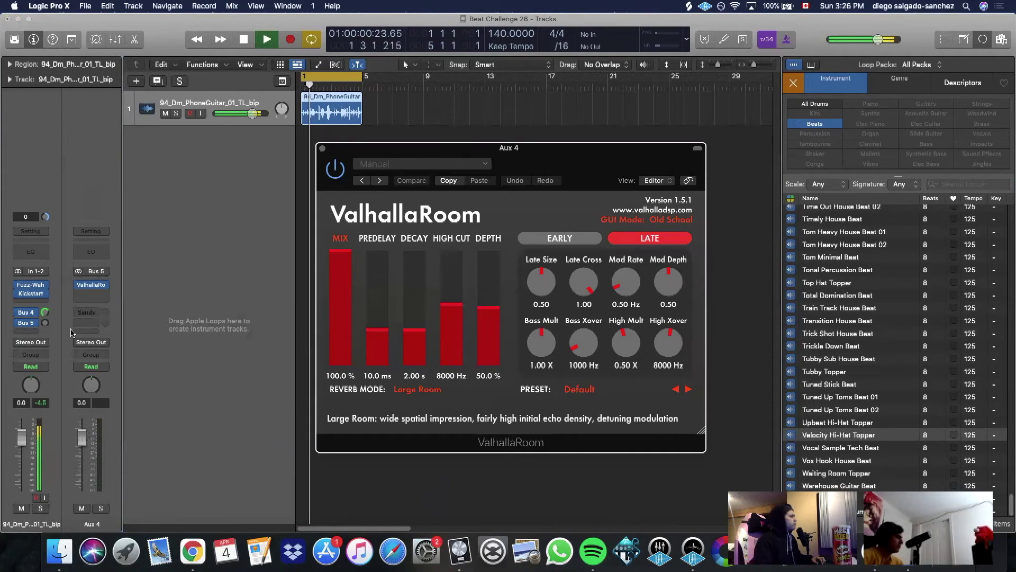
pyautogui.click(46, 324)
pyautogui.press('Return')
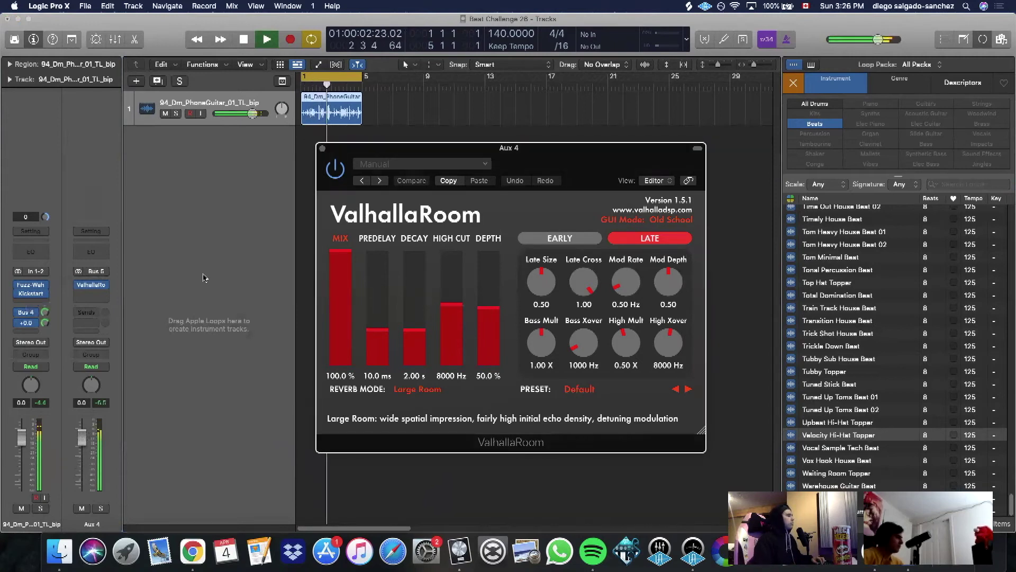
# Audition ValhallaRoom's presets from MediumAmbience through the hall and room presets up to PCM Sulaco Hall, then choose Dark Piano Hall
pyautogui.click(579, 389)
pyautogui.moveTo(625, 317)
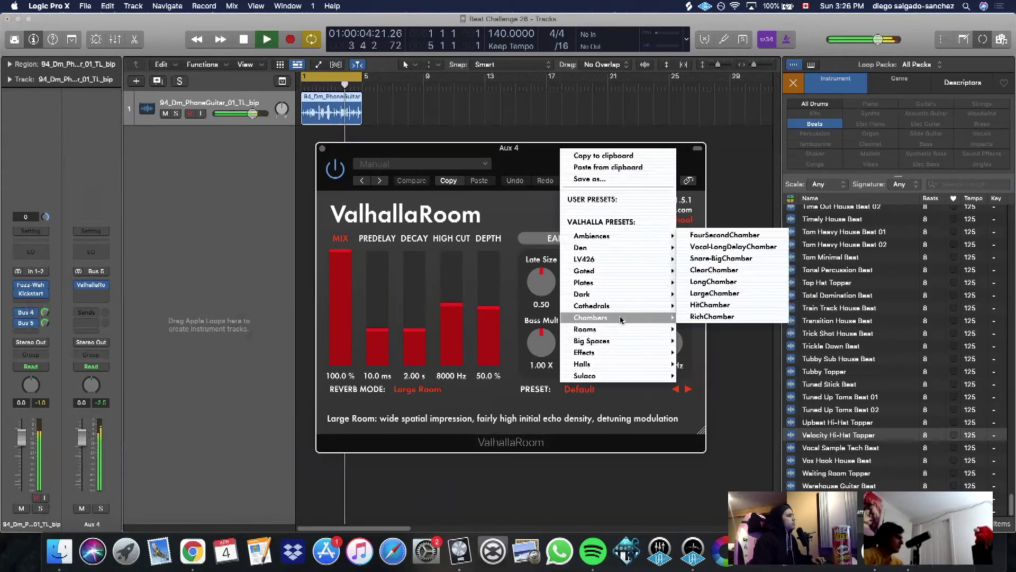
pyautogui.moveTo(592, 236)
pyautogui.click(712, 234)
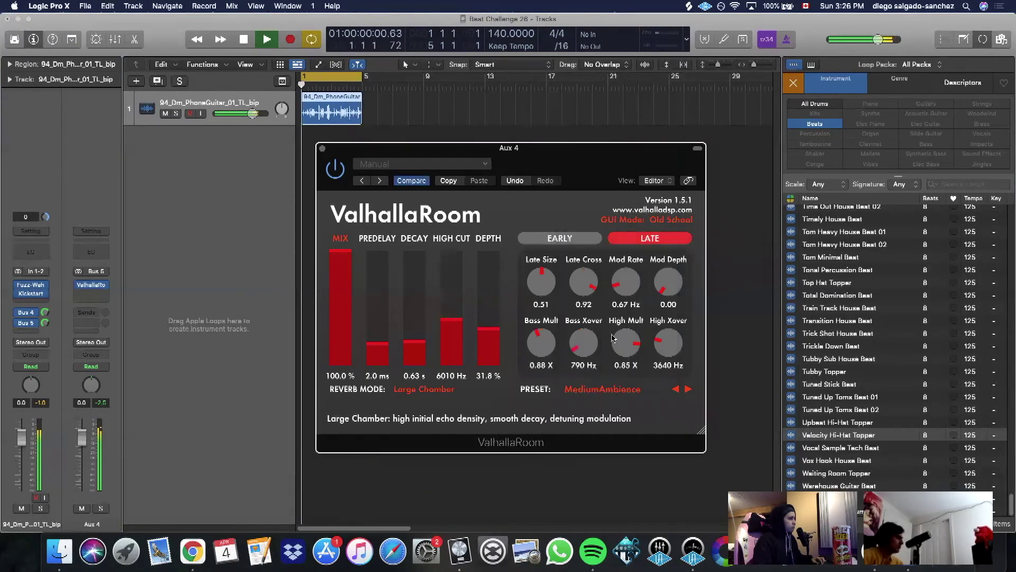
pyautogui.click(688, 389)
pyautogui.click(688, 390)
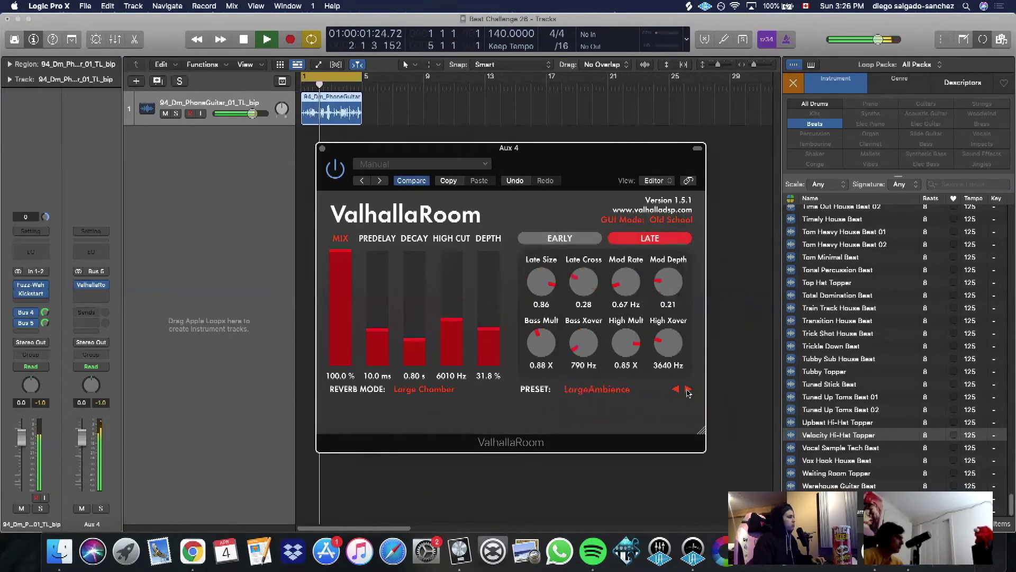
pyautogui.click(688, 390)
pyautogui.click(688, 390)
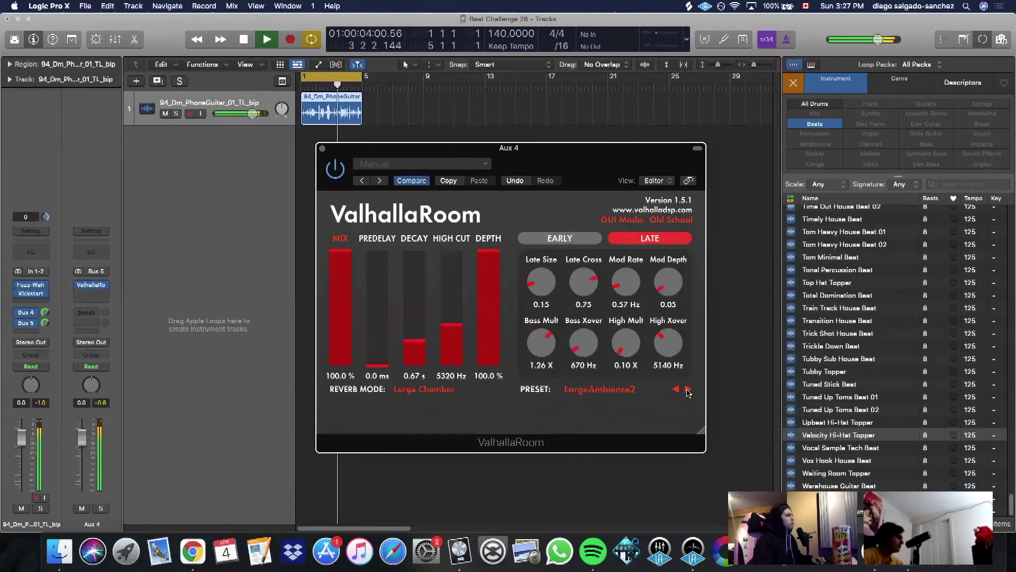
pyautogui.click(688, 389)
pyautogui.click(688, 390)
pyautogui.click(688, 389)
pyautogui.click(688, 389)
pyautogui.click(689, 390)
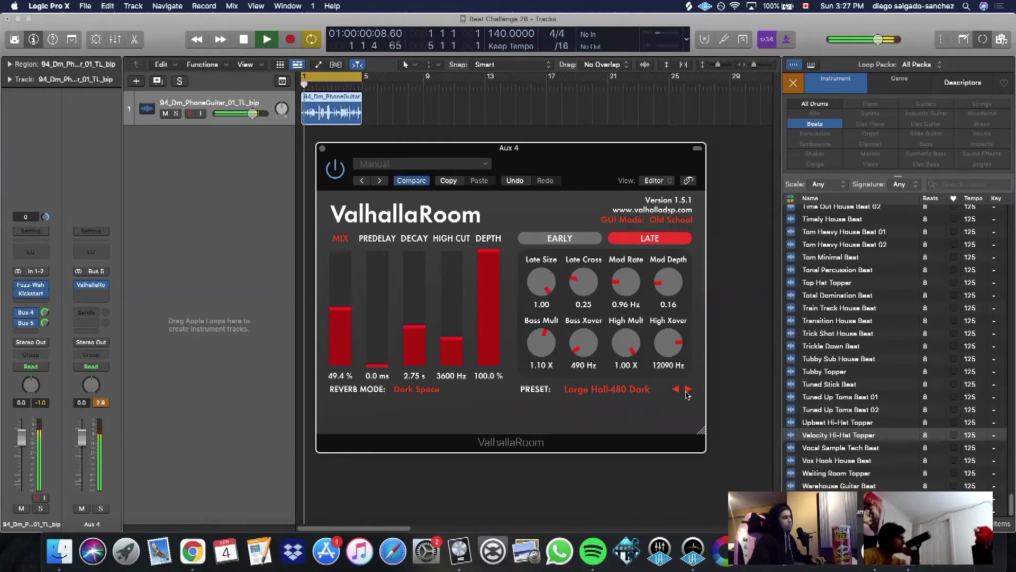
pyautogui.click(688, 390)
pyautogui.click(688, 389)
pyautogui.click(687, 391)
pyautogui.click(689, 390)
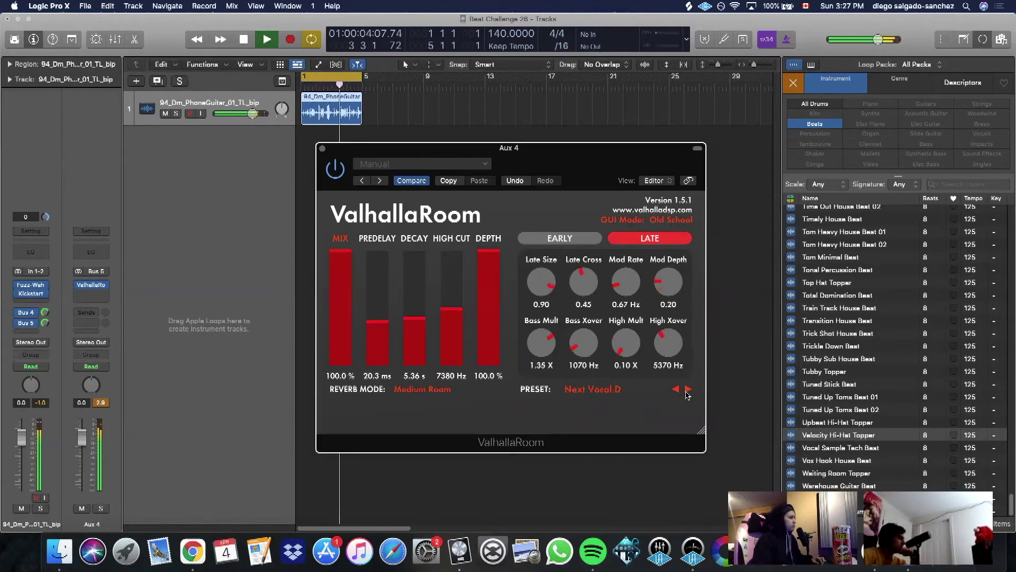
pyautogui.click(688, 389)
pyautogui.click(688, 390)
pyautogui.click(689, 389)
pyautogui.click(688, 390)
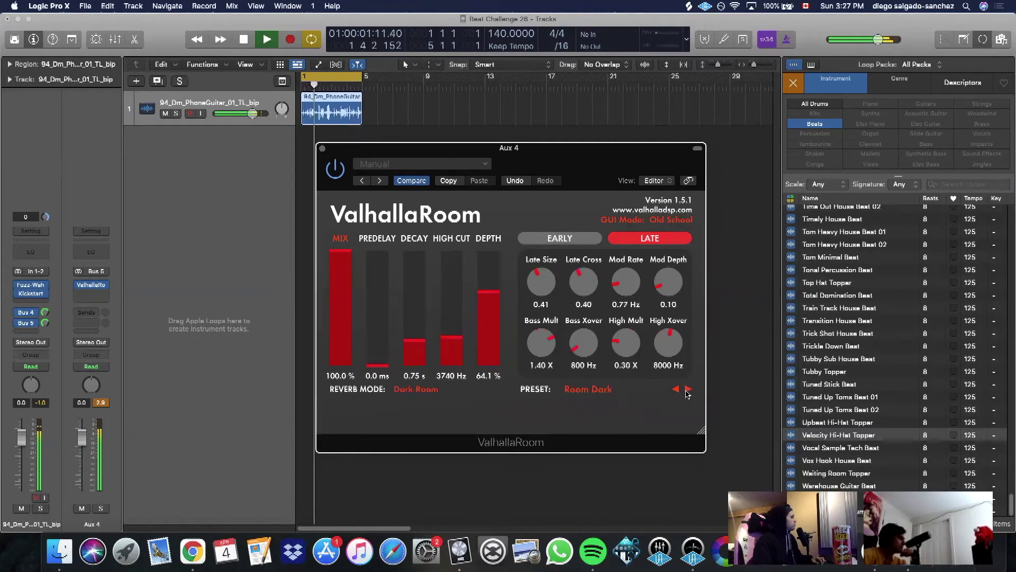
pyautogui.click(688, 390)
pyautogui.click(688, 390)
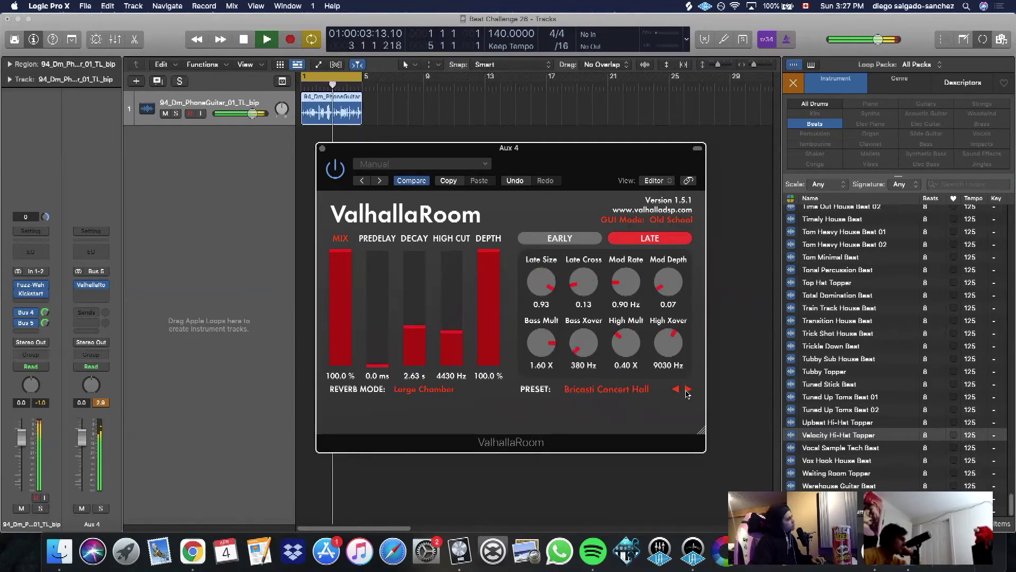
pyautogui.click(688, 390)
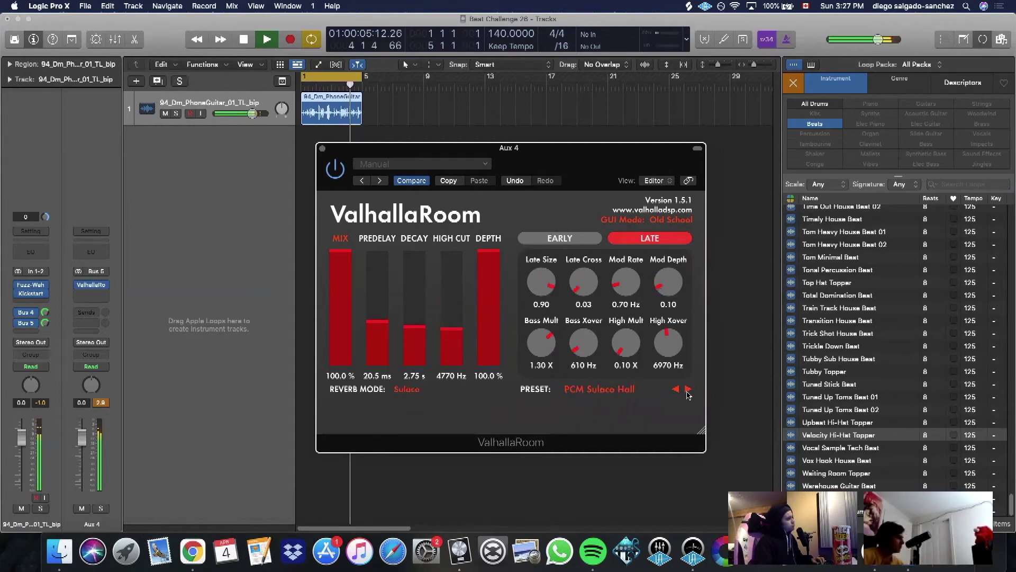
pyautogui.click(676, 389)
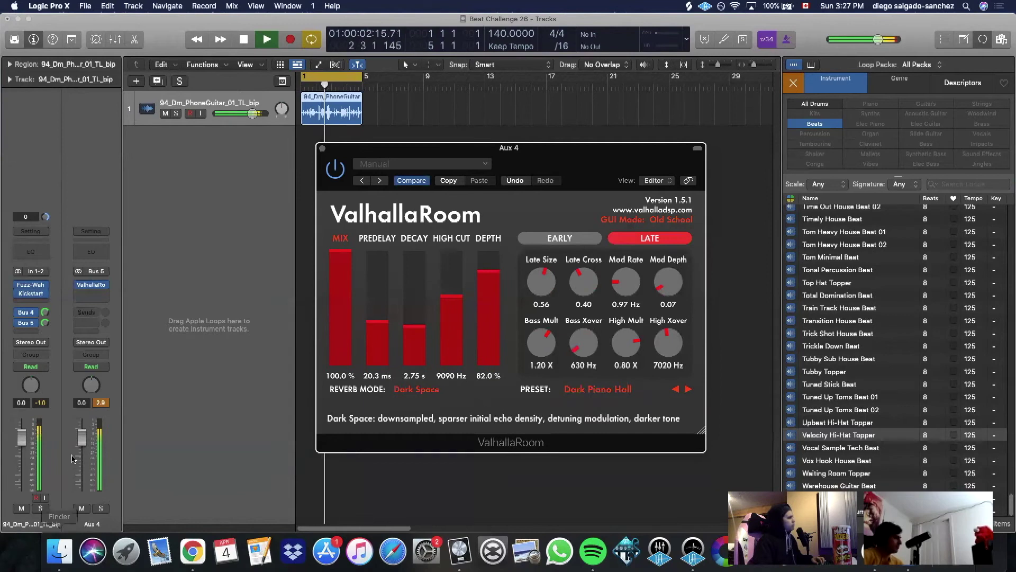
# Set ValhallaRoom's Bass Xover to 710 Hz and lower the Bus 5 aux fader to -16.0 dB
pyautogui.click(101, 408)
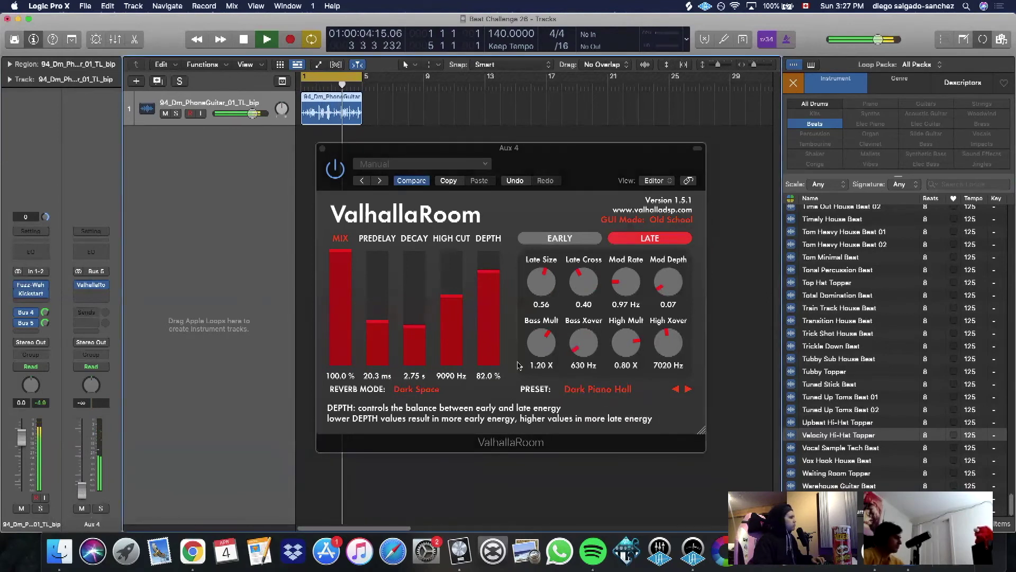
pyautogui.moveTo(578, 354); pyautogui.dragTo(579, 349)
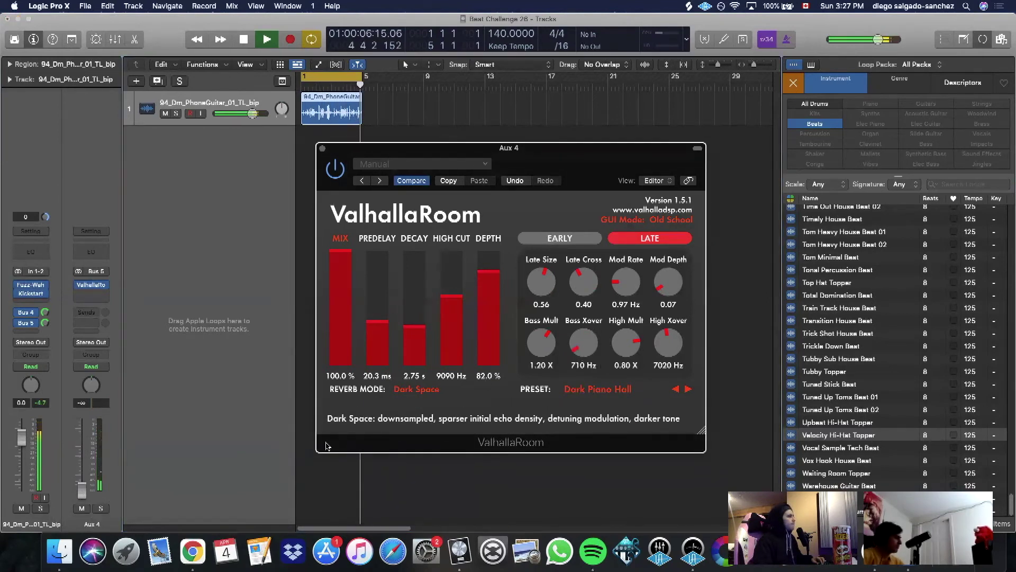
pyautogui.moveTo(82, 491); pyautogui.dragTo(82, 470)
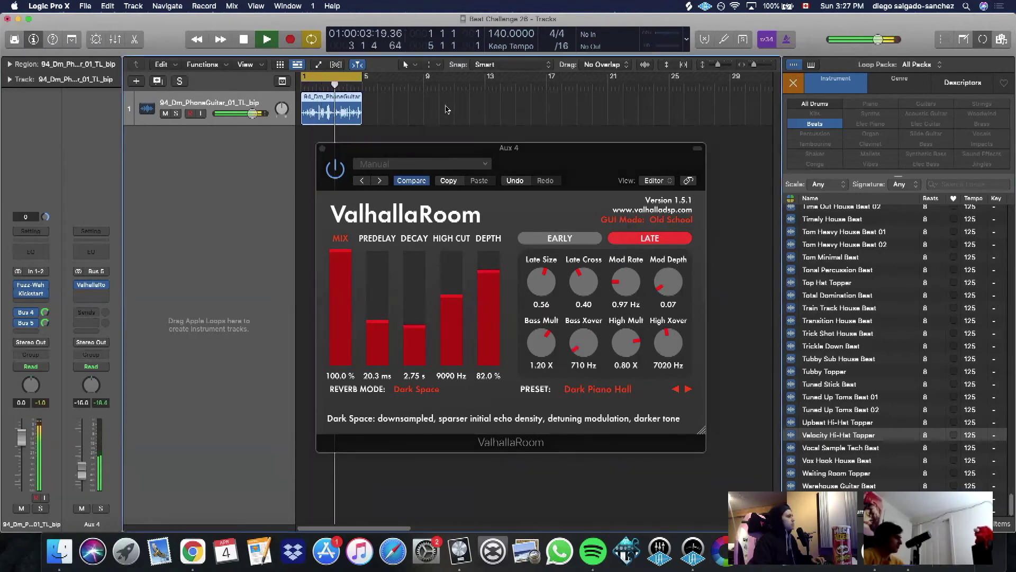
# Close the ValhallaRoom window, stop playback and save the project
pyautogui.click(323, 148)
pyautogui.press('space')
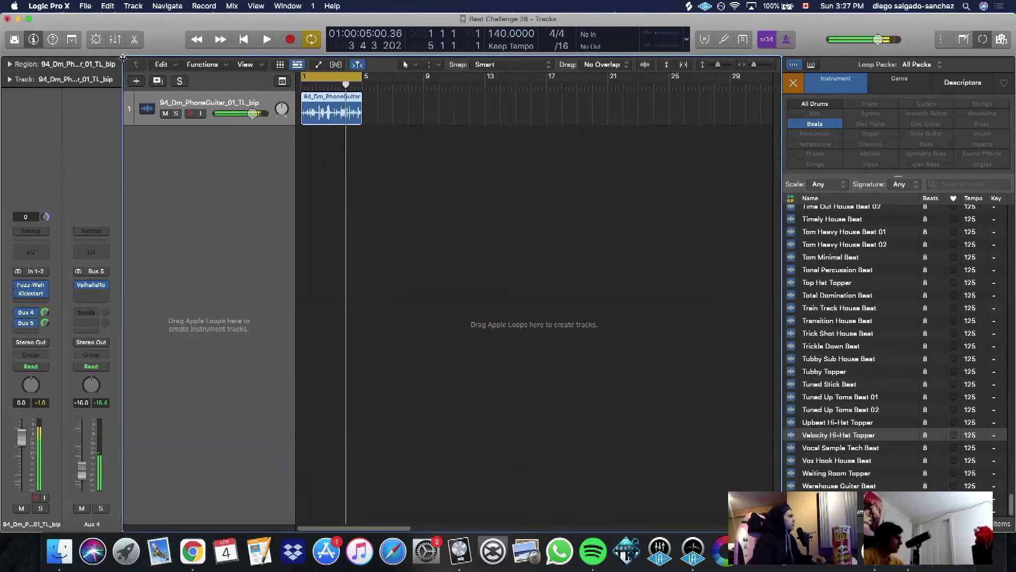
pyautogui.click(84, 7)
pyautogui.click(96, 86)
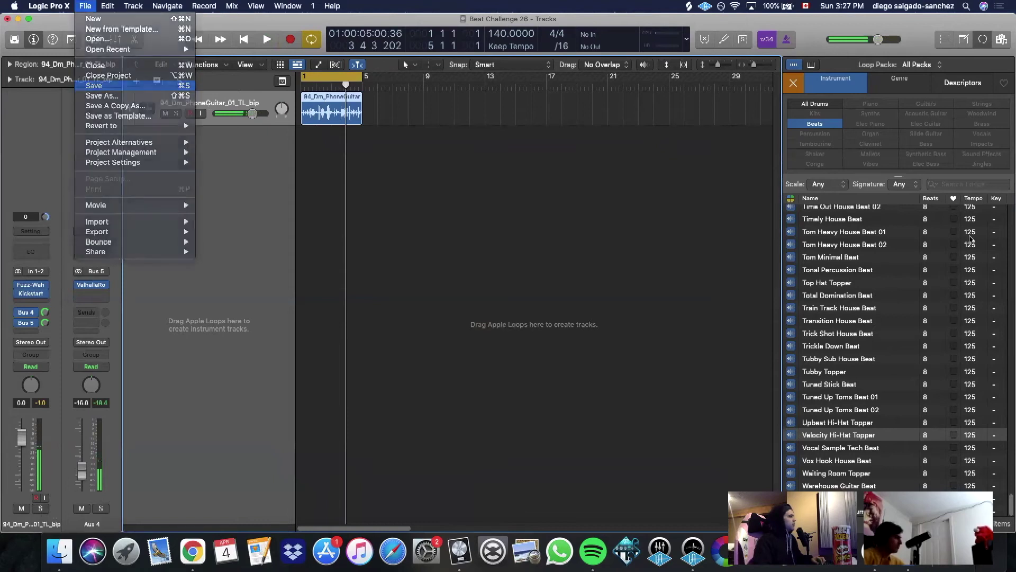
# Preview Transition House Beat, add it on a new track at bar 1 looped up to bar 5, and play it with the guitar
pyautogui.click(852, 324)
pyautogui.scroll(-1, 854, 328)
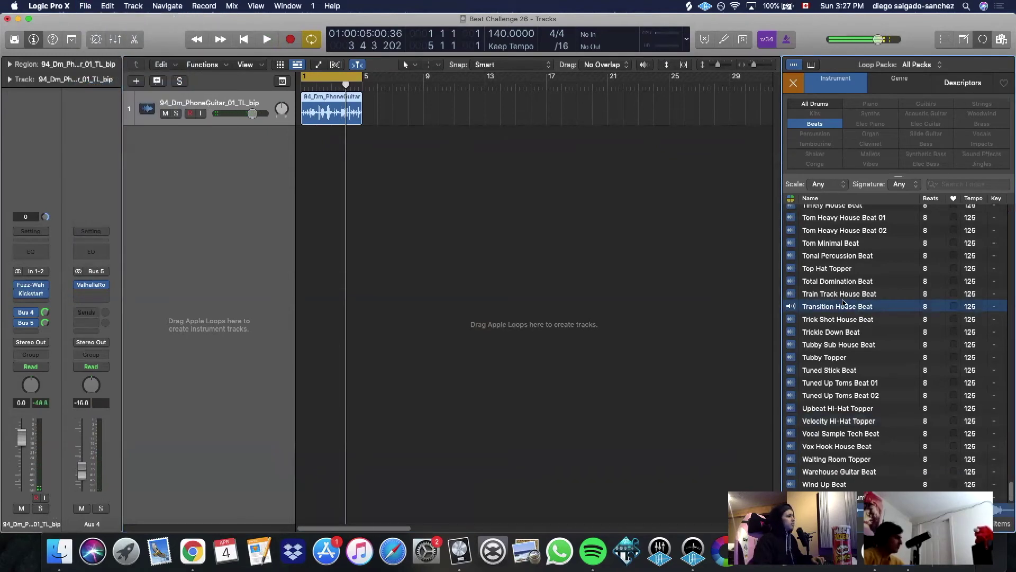
pyautogui.moveTo(826, 303); pyautogui.dragTo(326, 186)
pyautogui.moveTo(332, 134); pyautogui.dragTo(362, 134)
pyautogui.press('space')
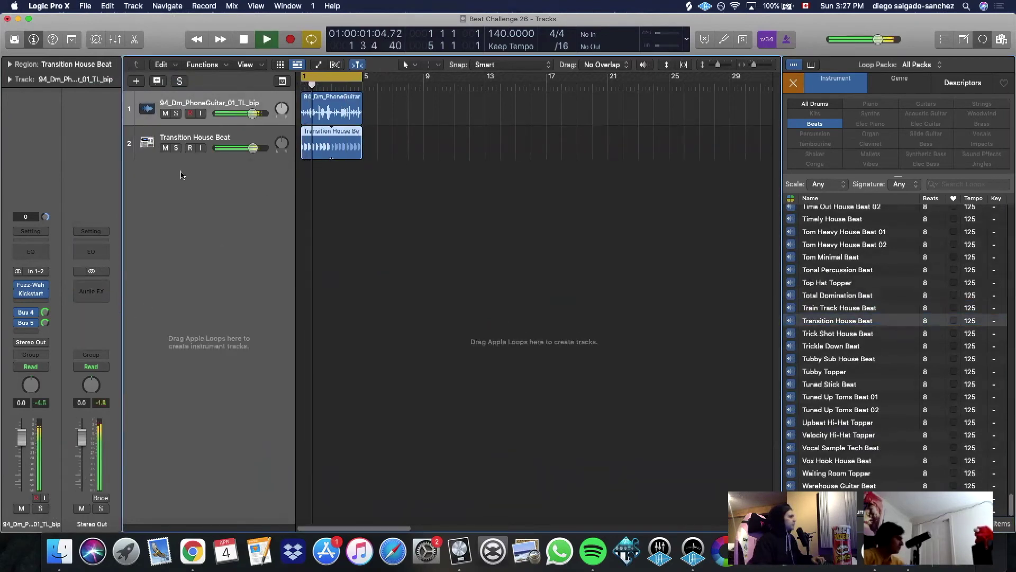
# Insert a stereo Kickstart on the Transition House Beat track
pyautogui.press('Down')
pyautogui.click(41, 316)
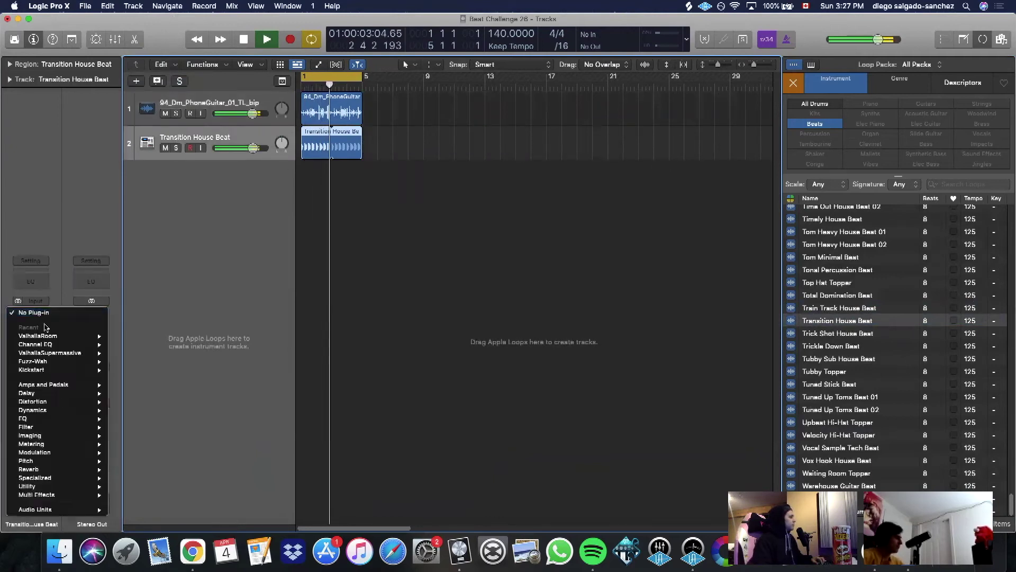
pyautogui.moveTo(71, 369)
pyautogui.click(130, 369)
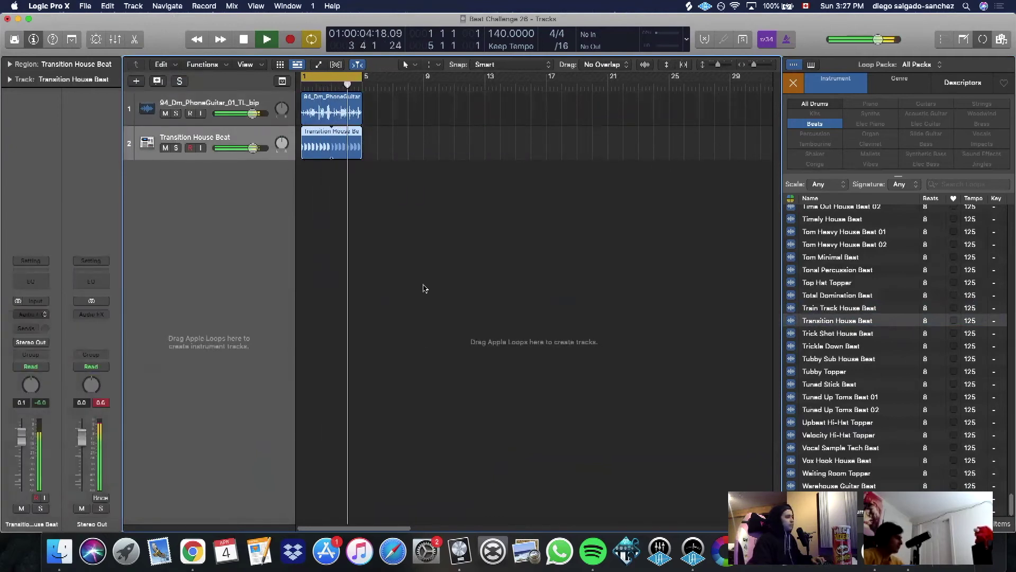
# Audition several Kickstart curves at the 1/4 rate, choose the silent-first curve with an abrupt mid-beat rise, and close the plug-in
pyautogui.click(551, 324)
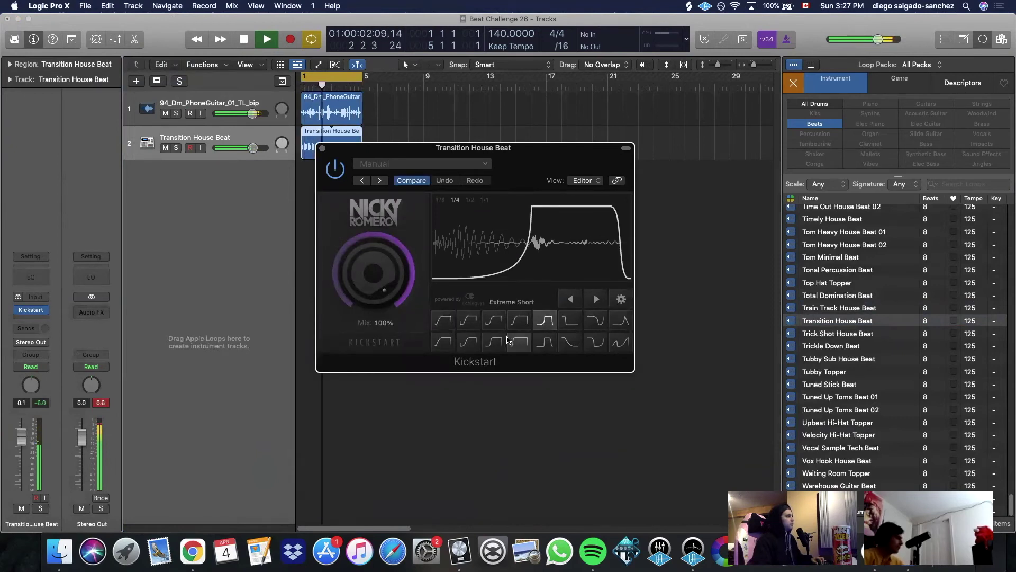
pyautogui.click(623, 322)
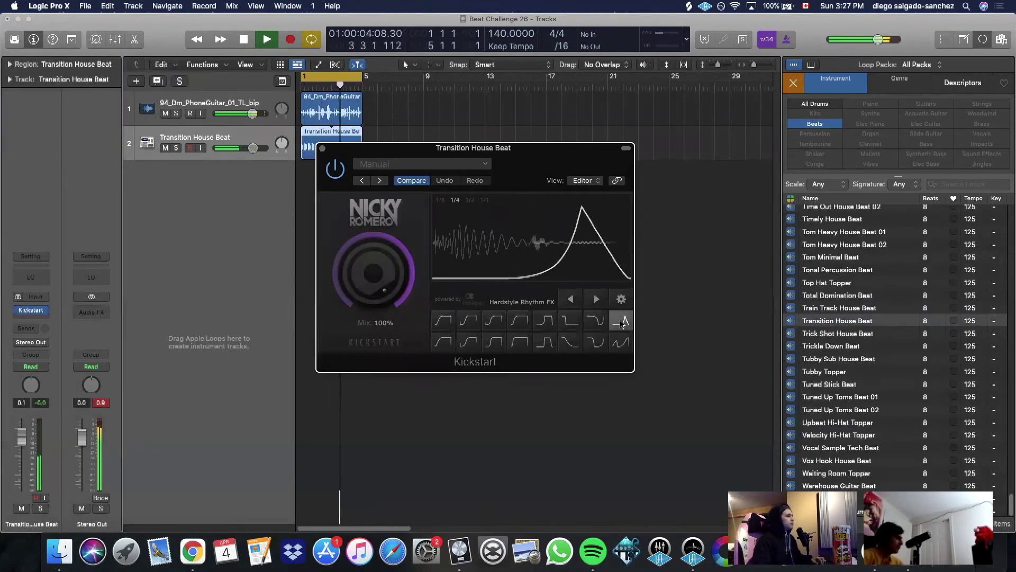
pyautogui.click(621, 342)
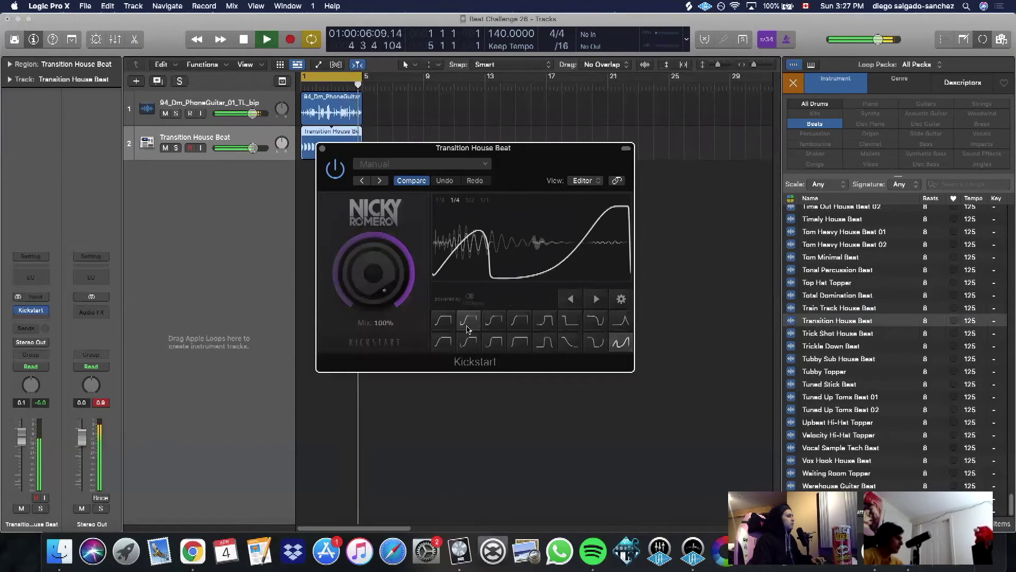
pyautogui.click(519, 322)
pyautogui.click(545, 321)
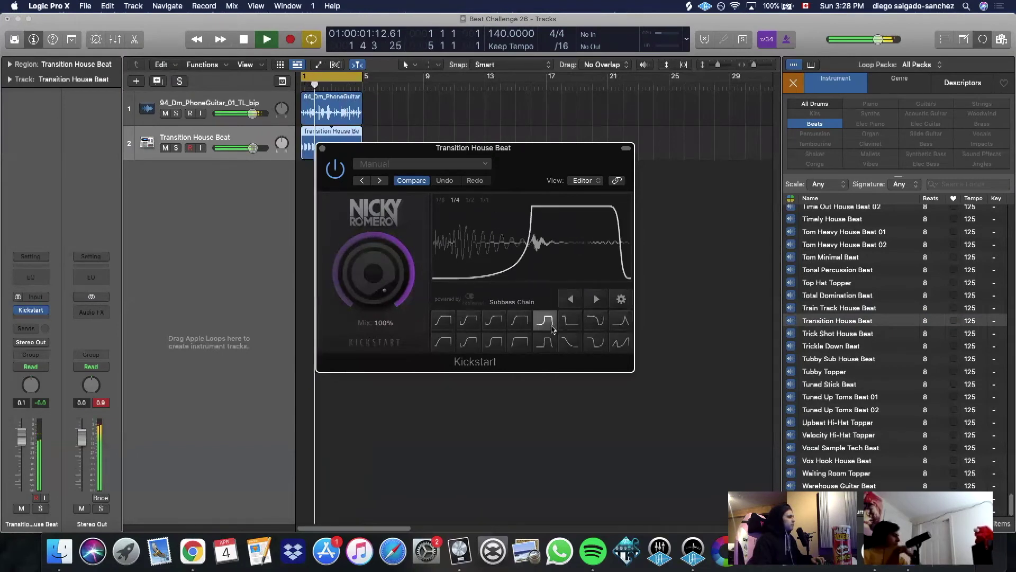
pyautogui.click(545, 342)
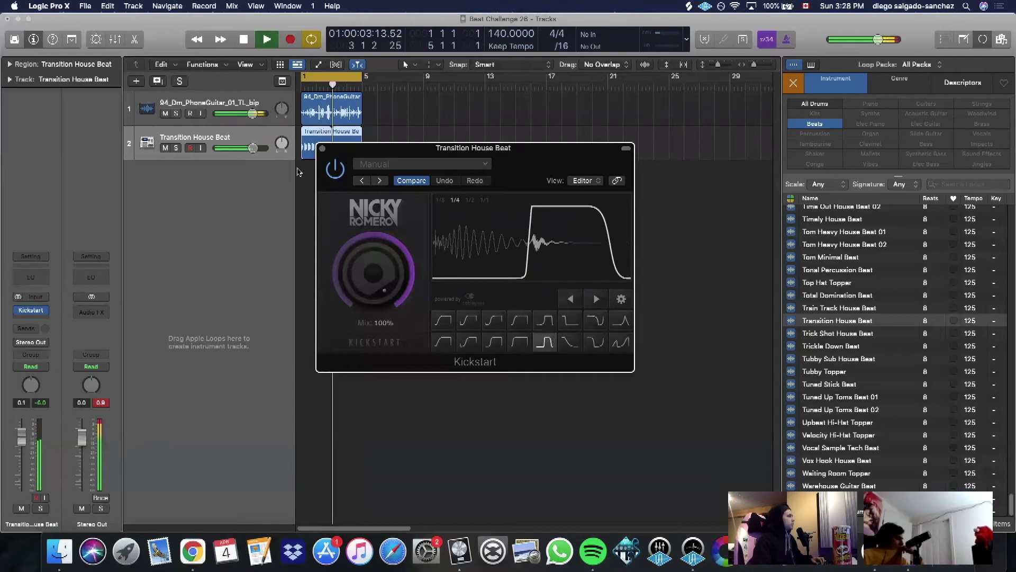
pyautogui.click(322, 148)
# Add a stereo Vocal Transformer after Kickstart on the Transition House Beat track
pyautogui.click(30, 318)
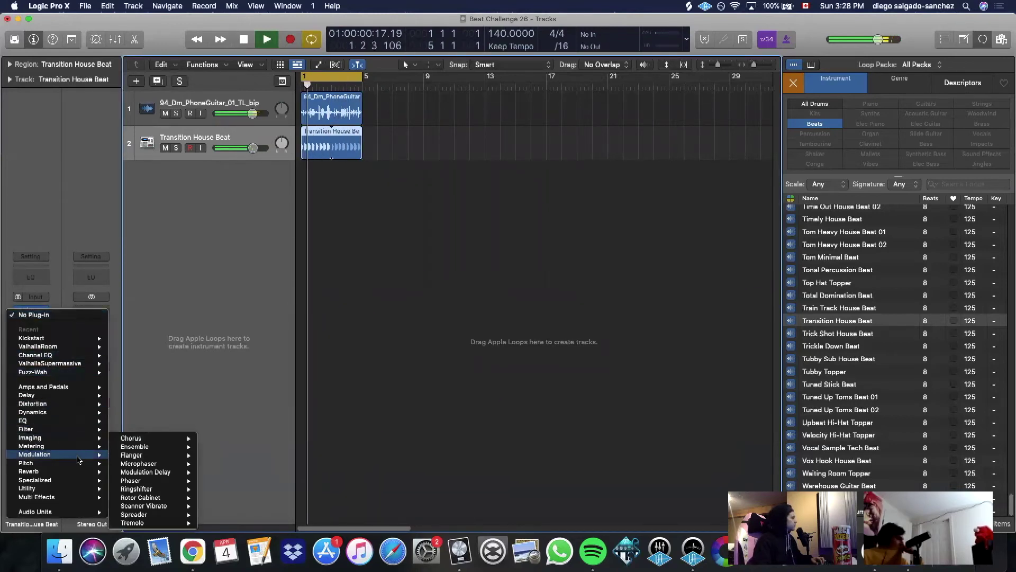
pyautogui.moveTo(73, 464)
pyautogui.moveTo(185, 482)
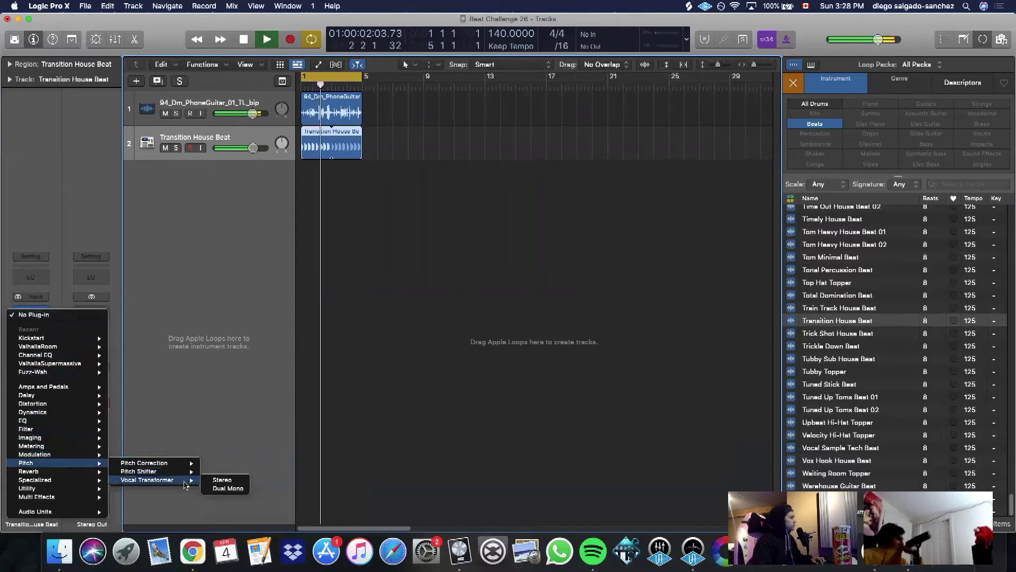
pyautogui.click(222, 480)
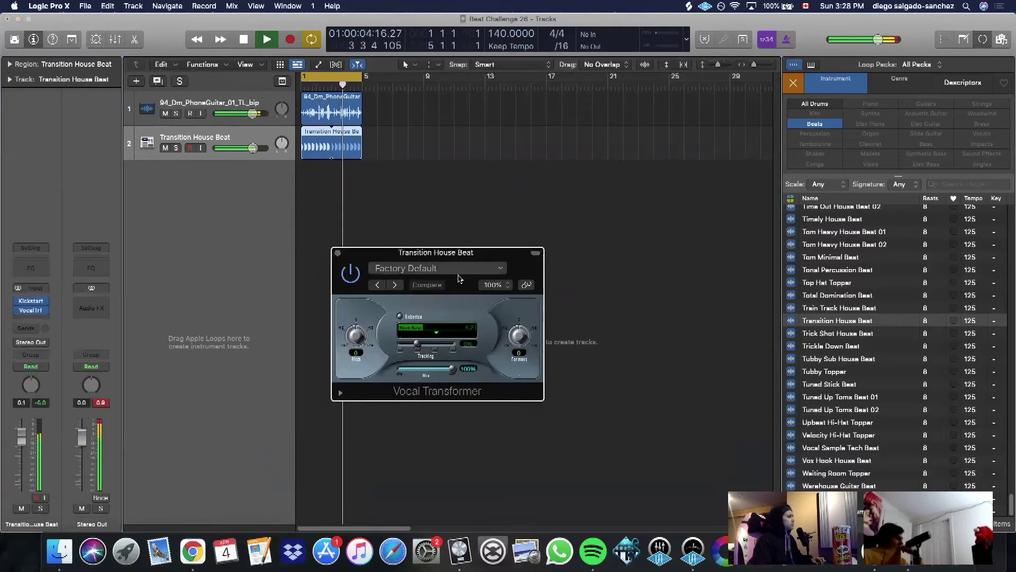
# Try a lower Vocal Transformer pitch, return Pitch to 0, set Formant to -7 and close the plug-in
pyautogui.moveTo(352, 341); pyautogui.dragTo(365, 285)
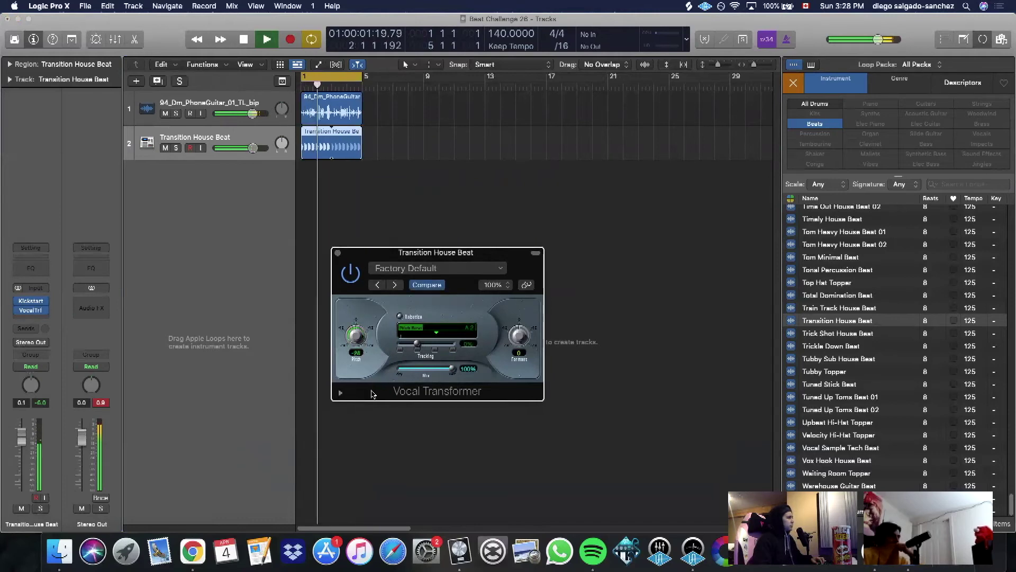
pyautogui.moveTo(369, 357); pyautogui.dragTo(368, 338)
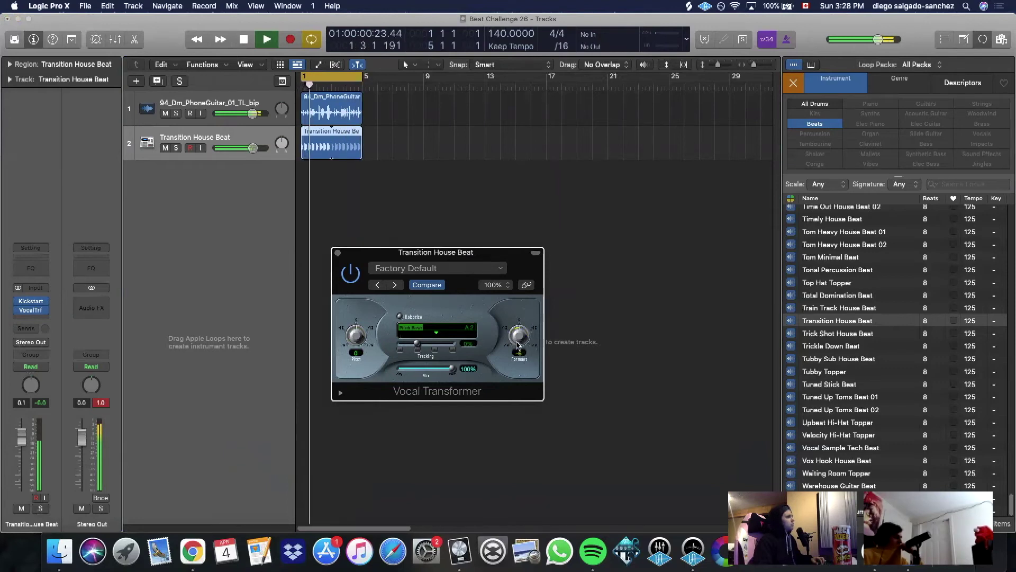
pyautogui.moveTo(516, 344); pyautogui.dragTo(514, 347)
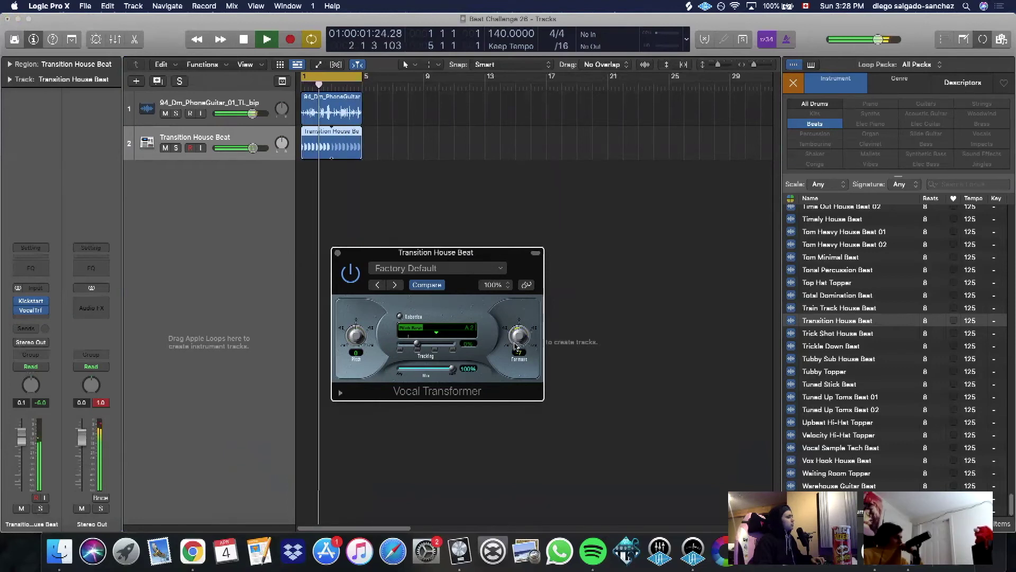
pyautogui.click(338, 253)
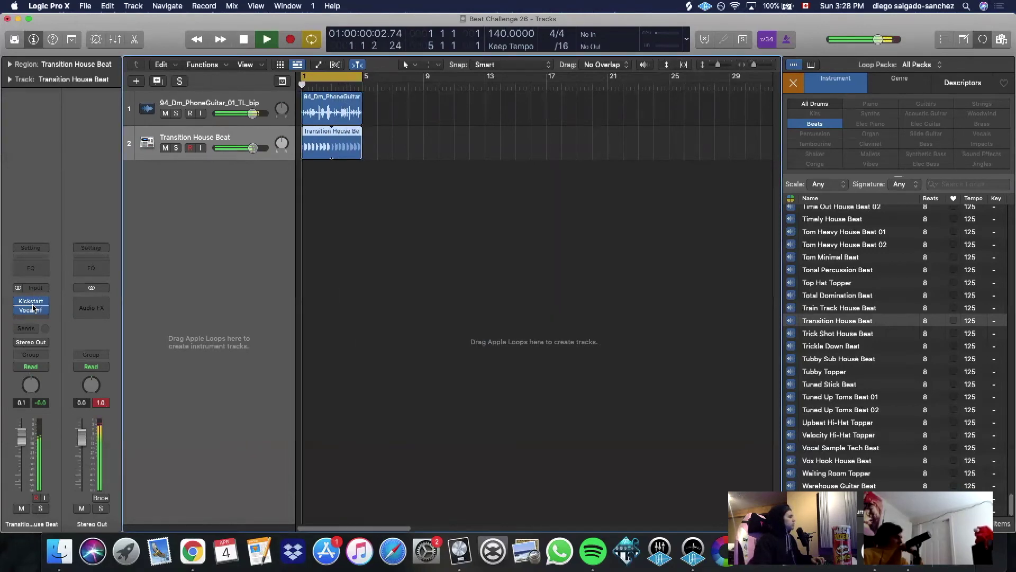
# Preview loops around Tuned Up Toms Beat 01 and Vox Hook House Beat, then add Waiting Room Topper on a new track looped up to bar 5
pyautogui.scroll(-1, 835, 387)
pyautogui.click(835, 387)
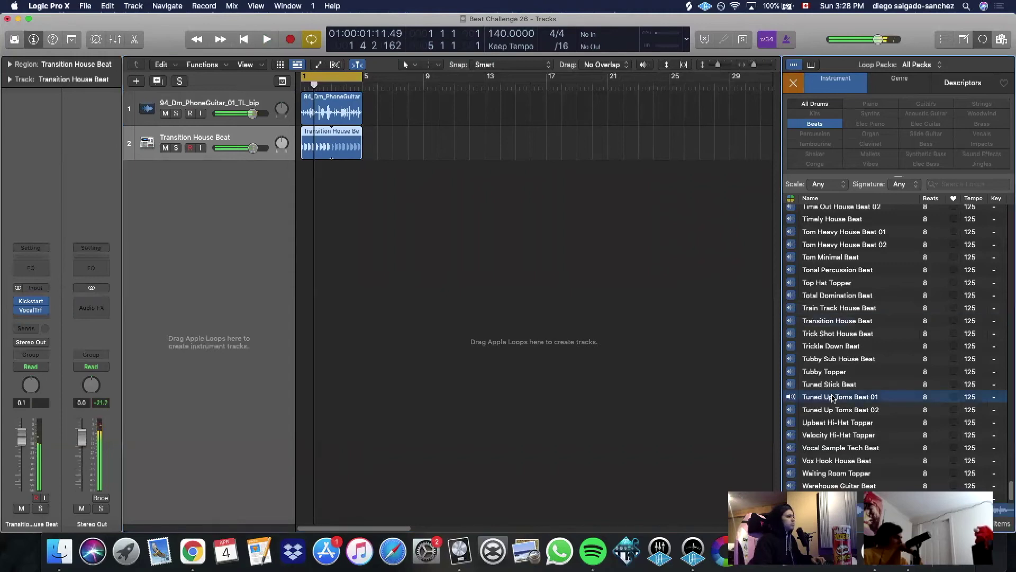
pyautogui.click(835, 412)
pyautogui.click(837, 443)
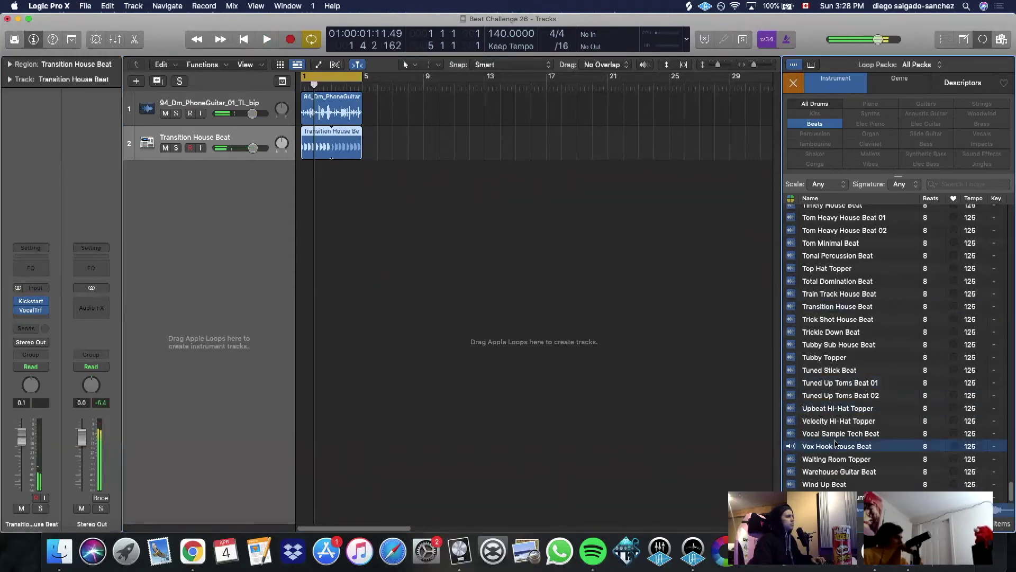
pyautogui.click(826, 469)
pyautogui.click(829, 460)
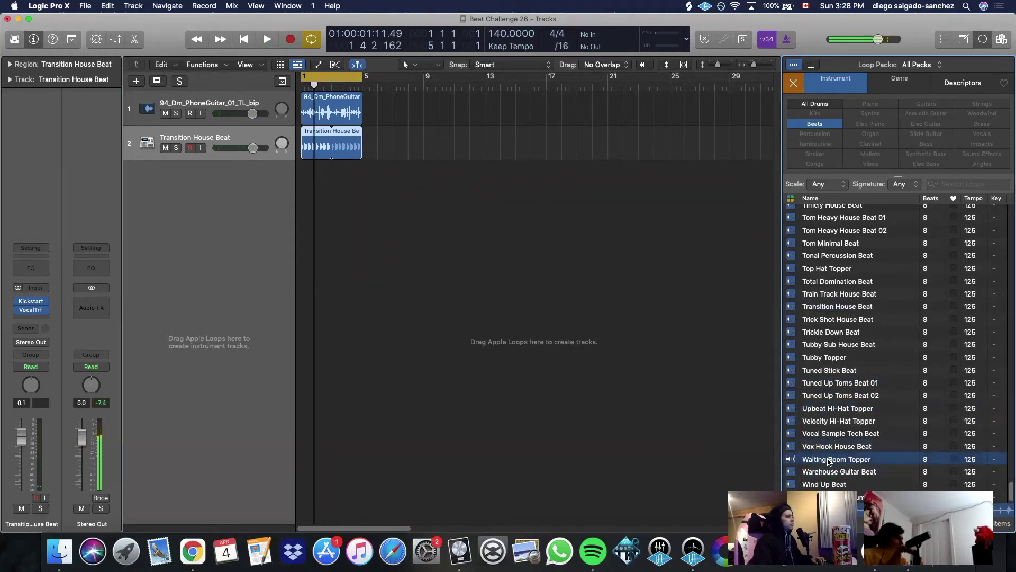
pyautogui.moveTo(836, 460); pyautogui.dragTo(314, 206)
pyautogui.press('space')
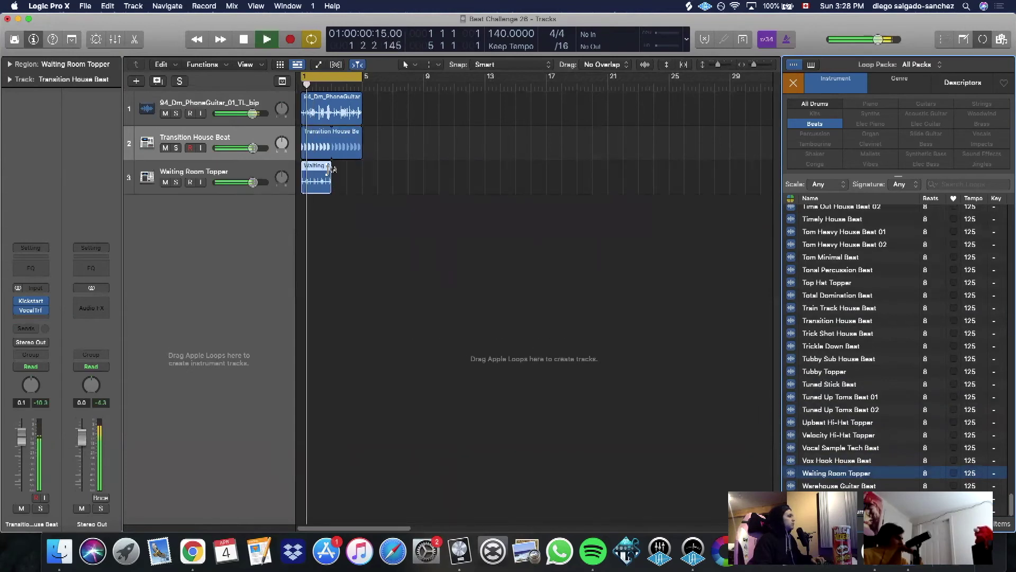
# Insert Kickstart on the Waiting Room Topper track, replacing the dual mono version with the stereo one
pyautogui.click(198, 179)
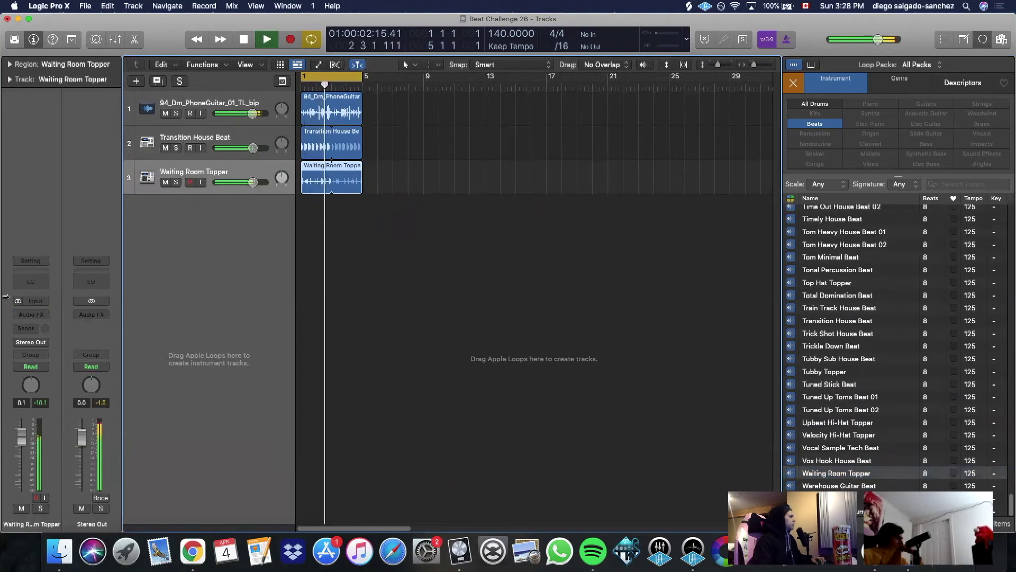
pyautogui.click(31, 313)
pyautogui.moveTo(69, 348)
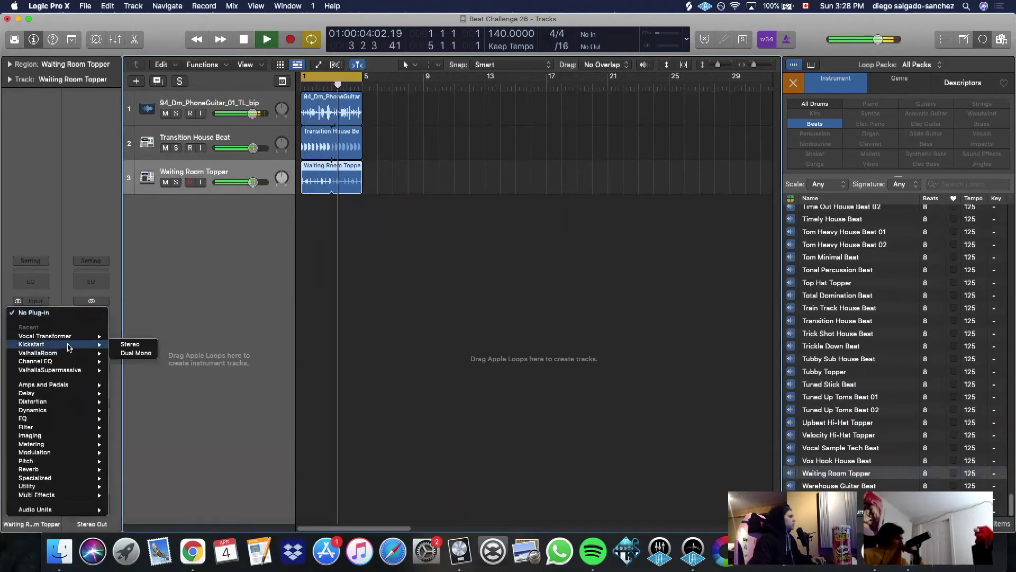
pyautogui.click(130, 344)
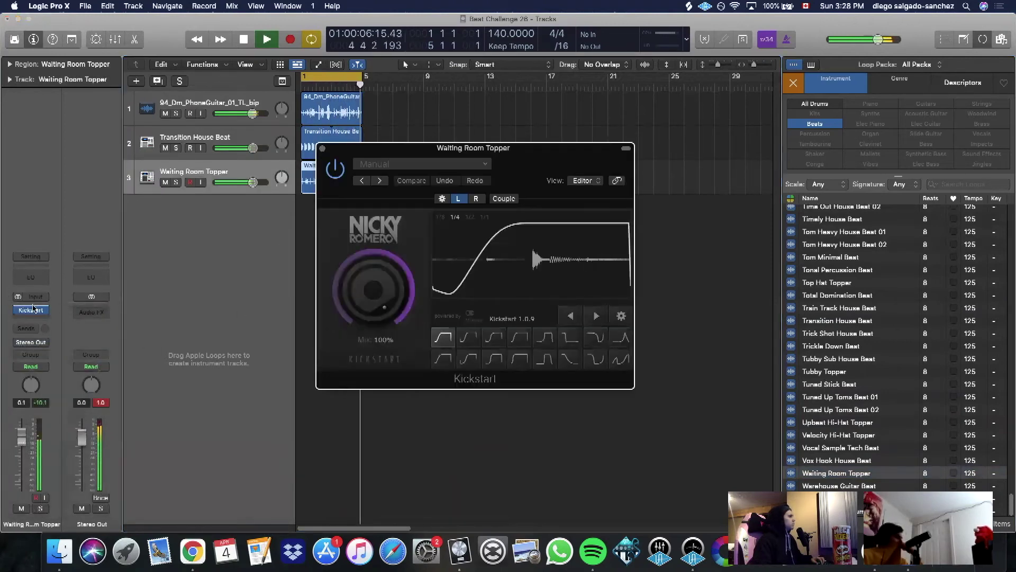
pyautogui.click(33, 309)
pyautogui.moveTo(66, 348)
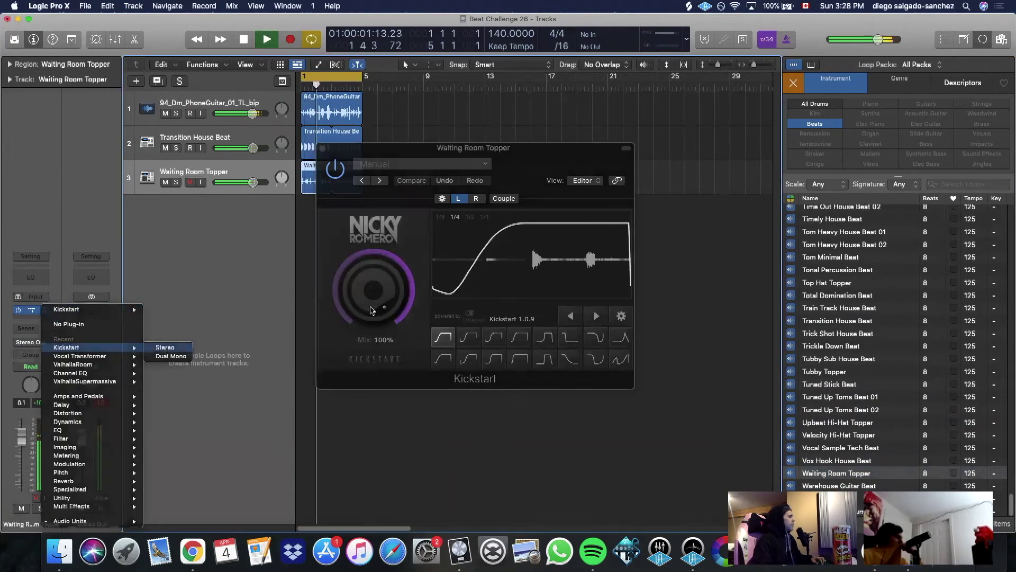
# Choose Kickstart's wavy double-rise curve, set its rate to 1/2 note and close the plug-in
pyautogui.click(620, 342)
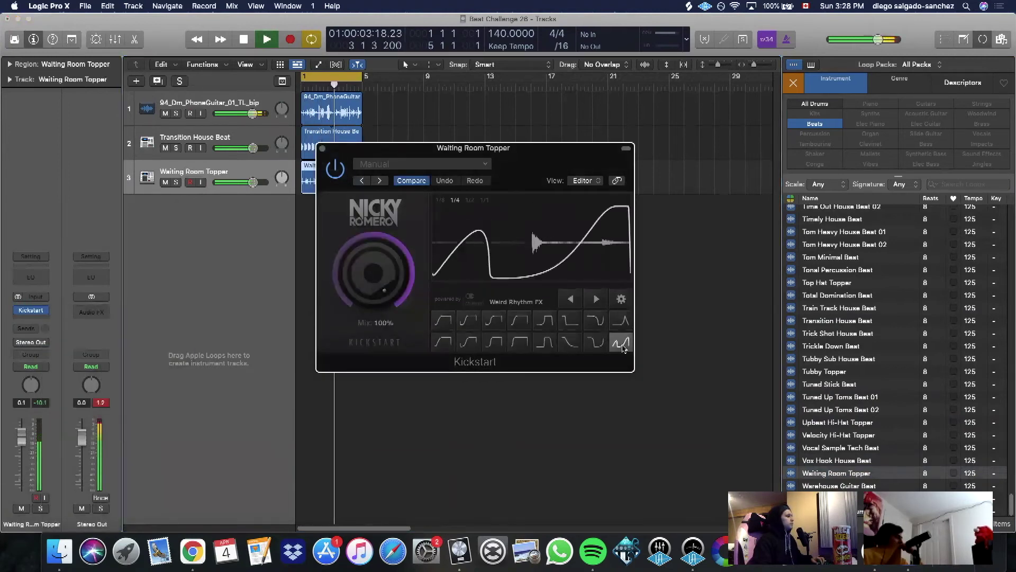
pyautogui.click(468, 202)
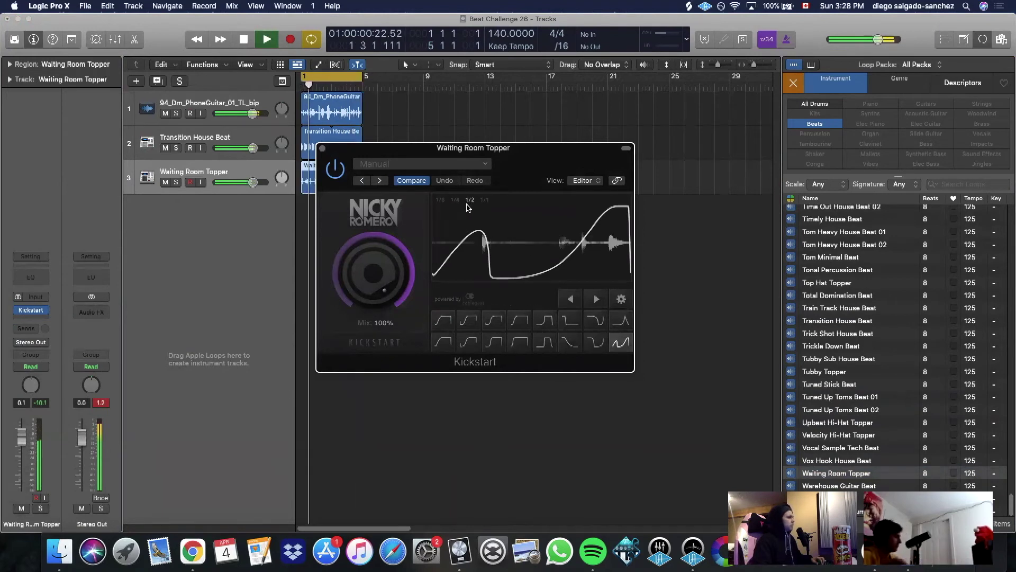
pyautogui.click(323, 148)
# Preview loops in the Beats list from Transition House Beat back up to Optimal Organ Topper, then Outside the Lines Beat 01
pyautogui.click(852, 317)
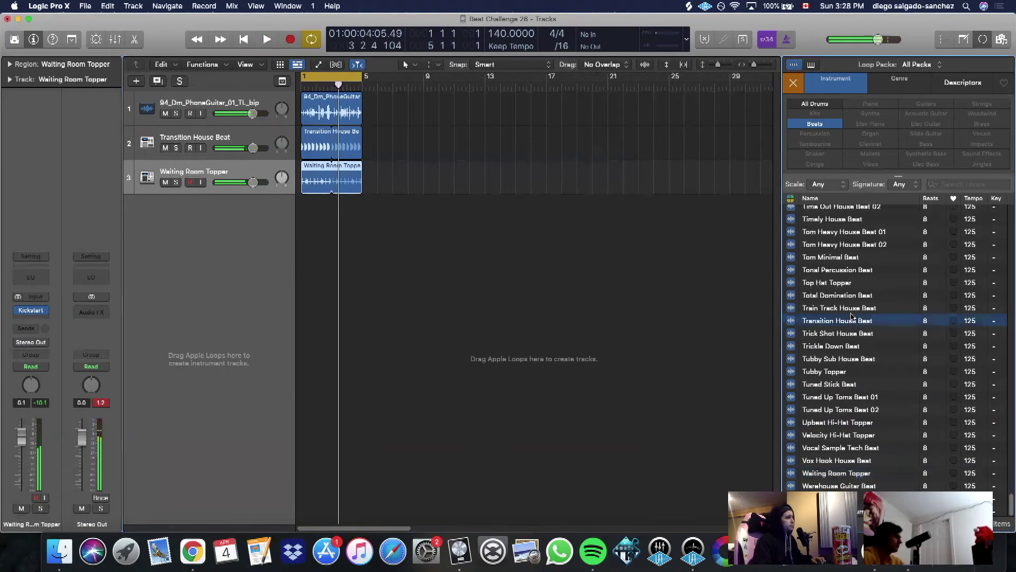
pyautogui.scroll(3, 851, 317)
pyautogui.click(845, 259)
pyautogui.scroll(10, 849, 307)
pyautogui.click(846, 284)
pyautogui.scroll(3, 853, 319)
pyautogui.click(847, 298)
pyautogui.scroll(8, 849, 317)
pyautogui.click(844, 319)
pyautogui.scroll(5, 845, 317)
pyautogui.click(842, 299)
pyautogui.scroll(5, 842, 299)
pyautogui.click(835, 295)
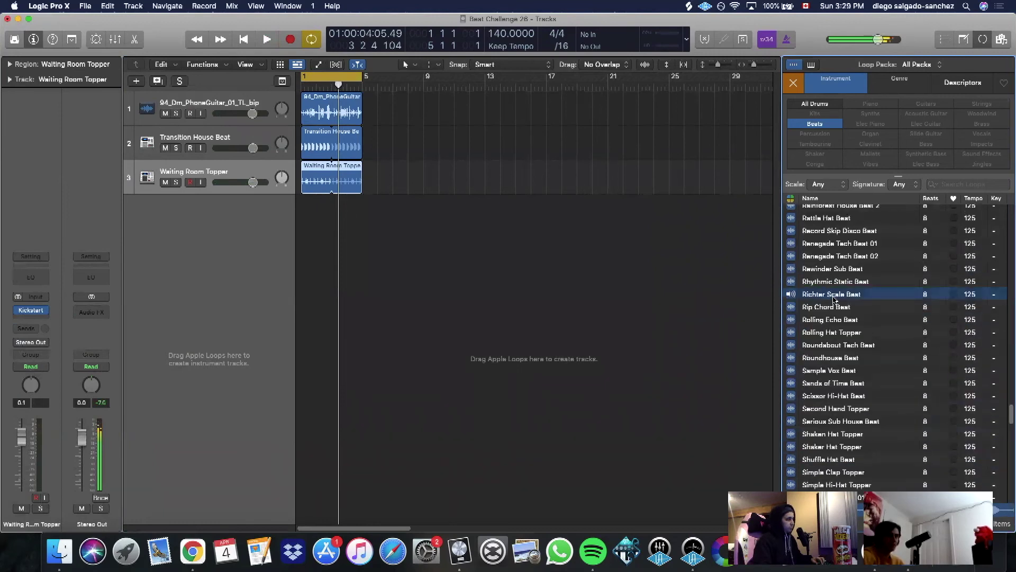
pyautogui.scroll(3, 835, 299)
pyautogui.click(837, 305)
pyautogui.click(841, 295)
pyautogui.scroll(4, 839, 296)
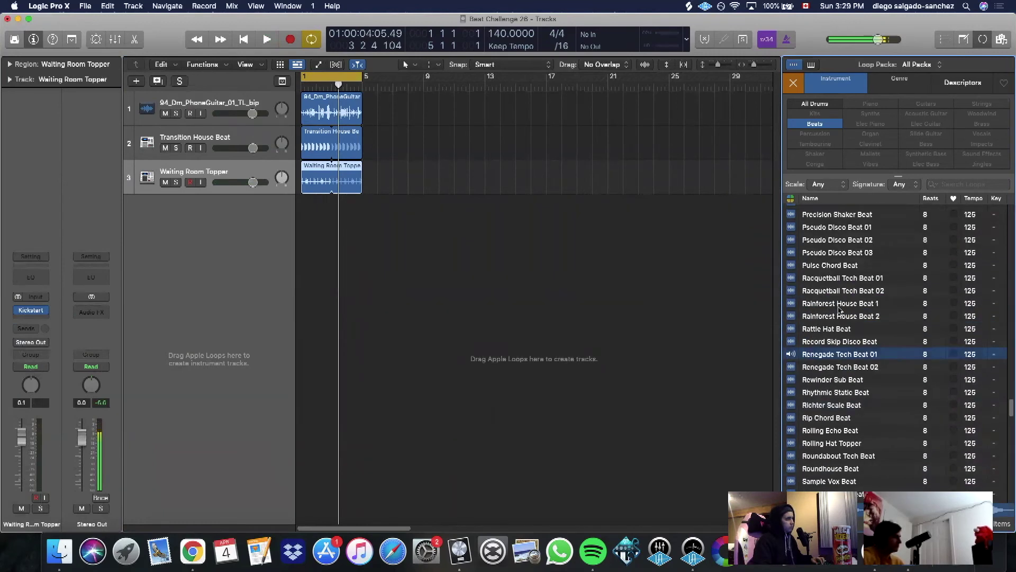
pyautogui.click(831, 274)
pyautogui.scroll(5, 844, 322)
pyautogui.click(845, 286)
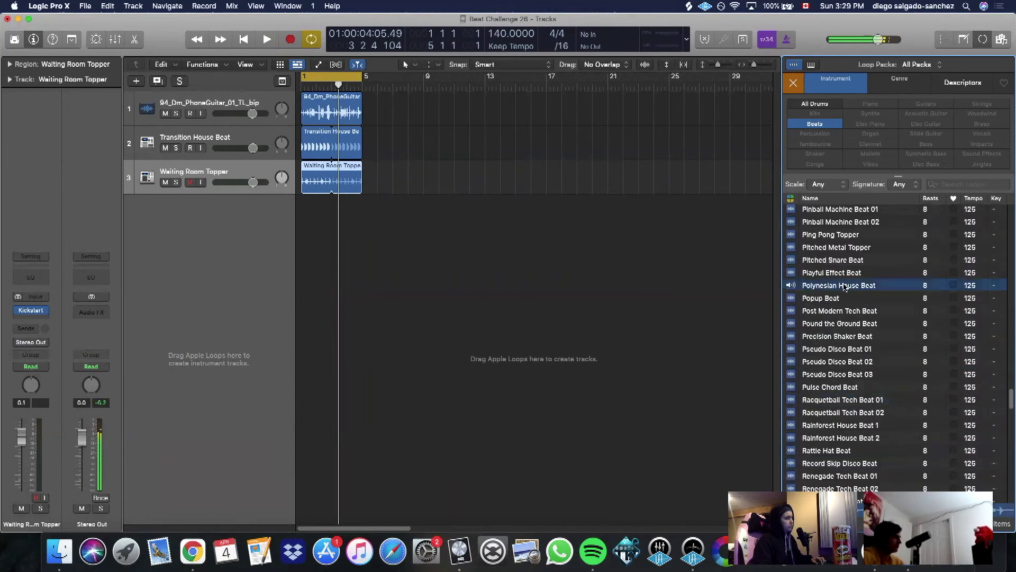
pyautogui.scroll(5, 845, 286)
pyautogui.click(842, 290)
pyautogui.click(842, 277)
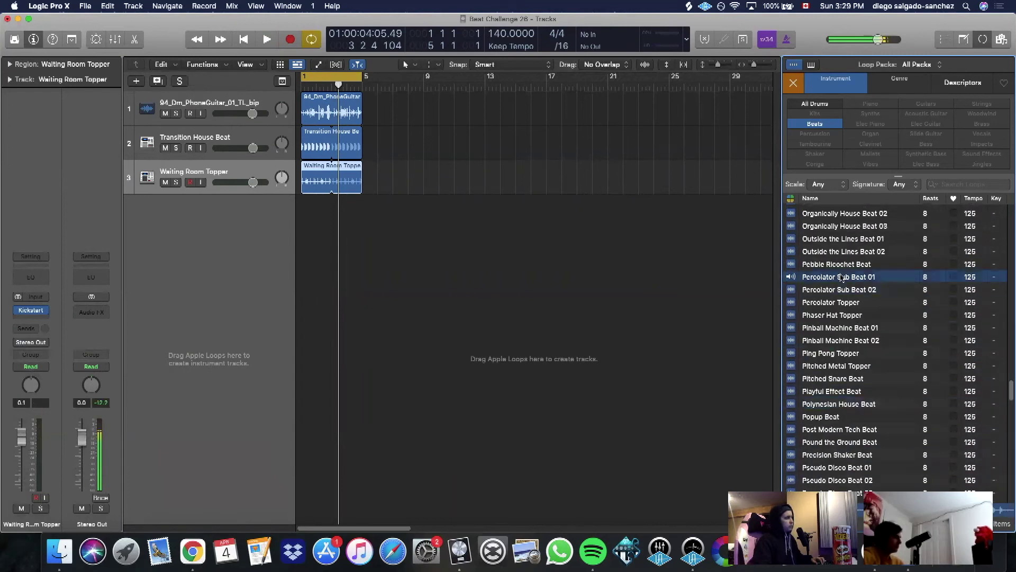
pyautogui.scroll(2, 841, 278)
pyautogui.click(841, 265)
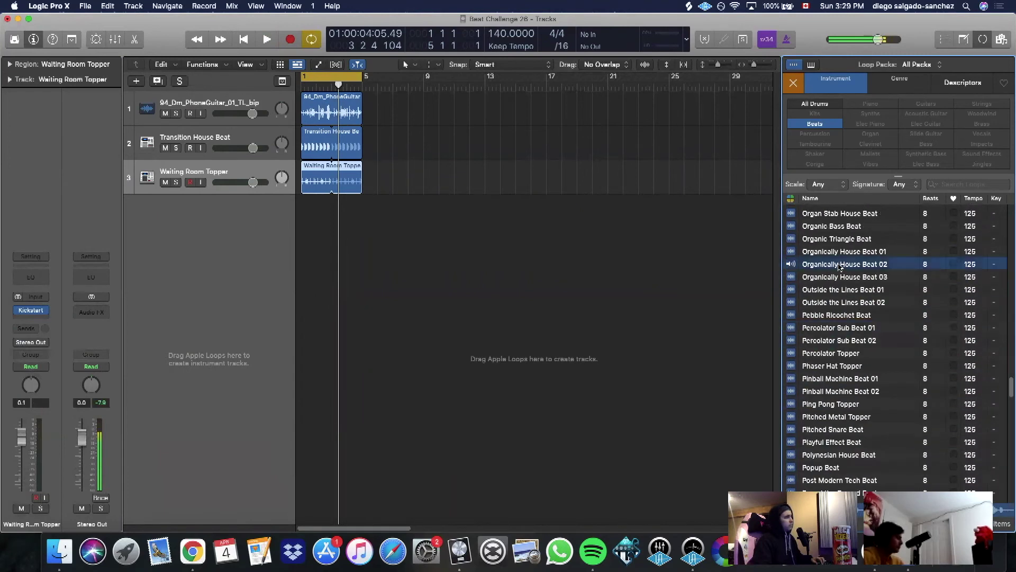
pyautogui.scroll(5, 840, 276)
pyautogui.click(840, 323)
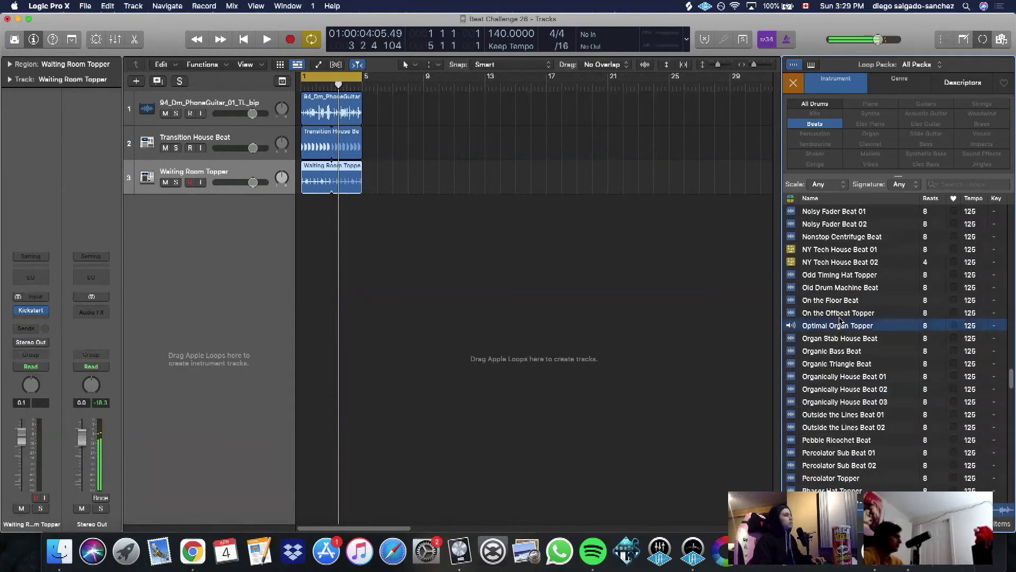
pyautogui.click(843, 413)
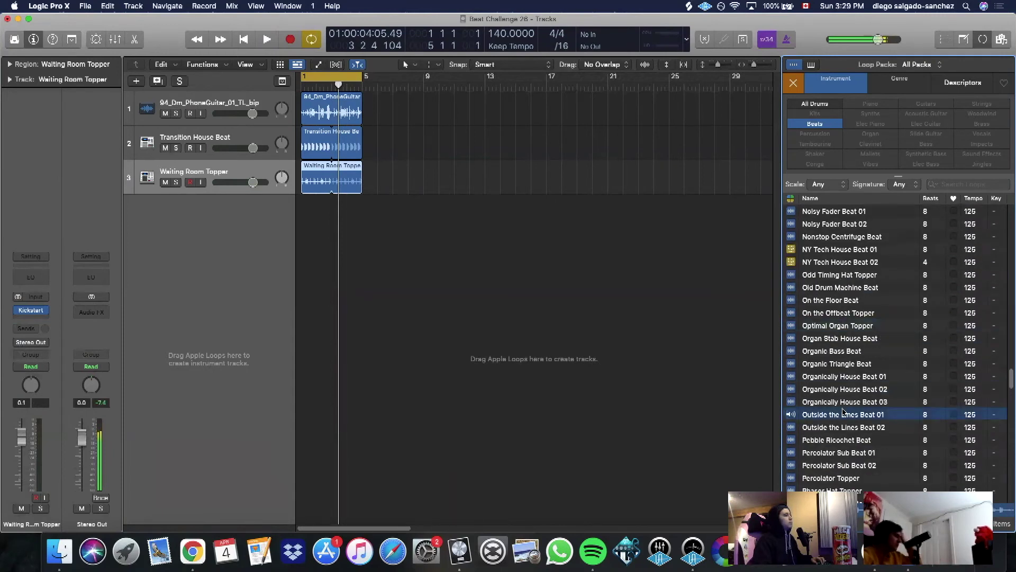
# Add Outside the Lines Beat 01 on a new track, loop it up to bar 5 and play the arrangement
pyautogui.moveTo(856, 412); pyautogui.dragTo(275, 246)
pyautogui.moveTo(375, 211); pyautogui.dragTo(363, 211)
pyautogui.press('space')
# Insert Kickstart on the Outside the Lines Beat 01 track, choose its Reverse Long Chain curve and close the plug-in
pyautogui.click(213, 200)
pyautogui.click(46, 313)
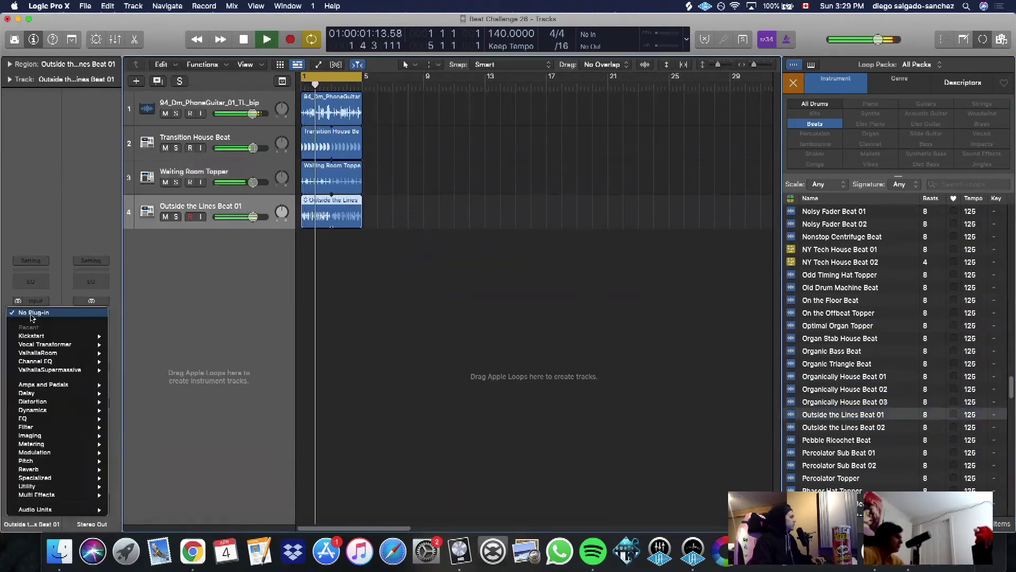
pyautogui.click(556, 331)
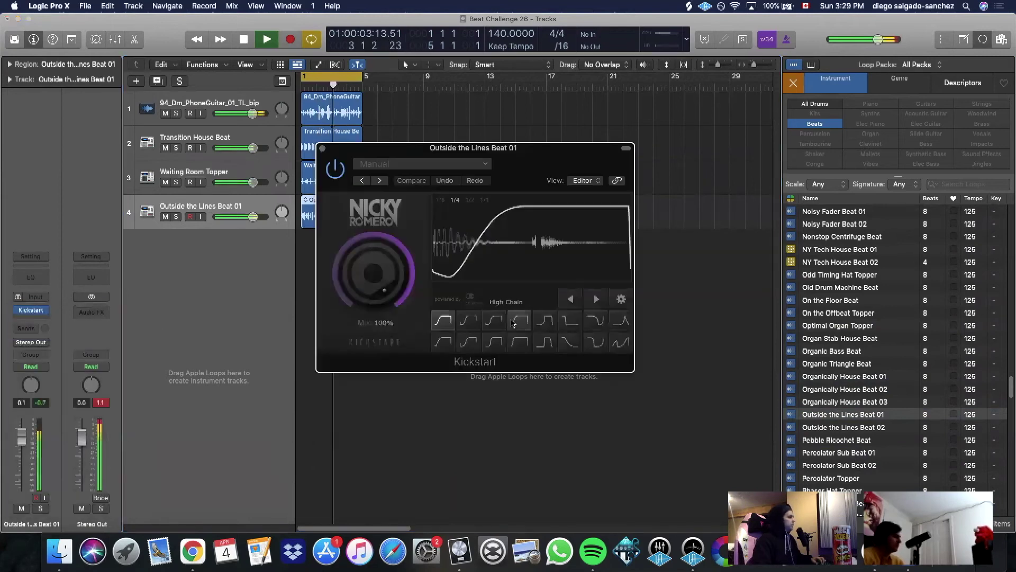
pyautogui.click(595, 320)
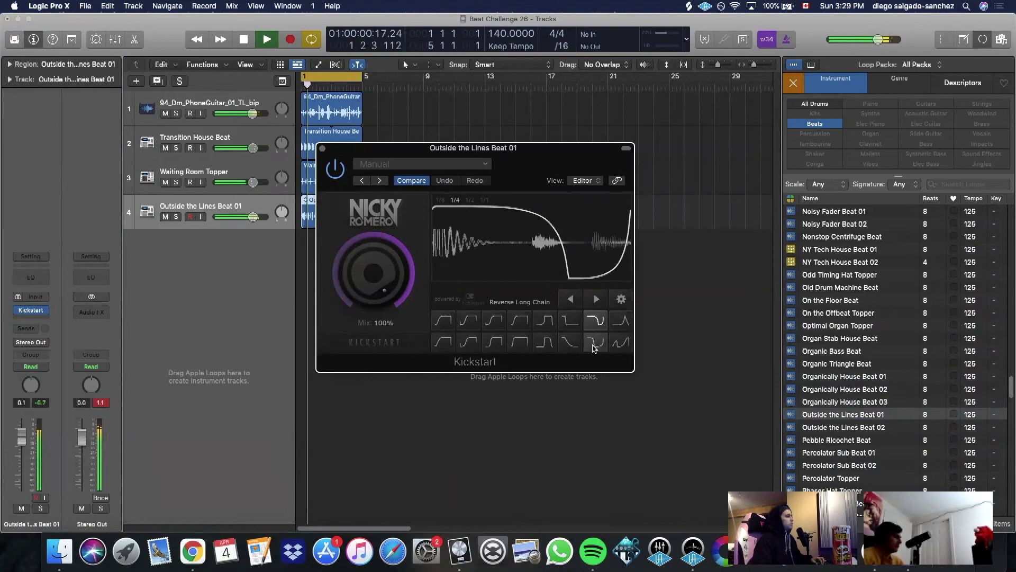
pyautogui.click(595, 347)
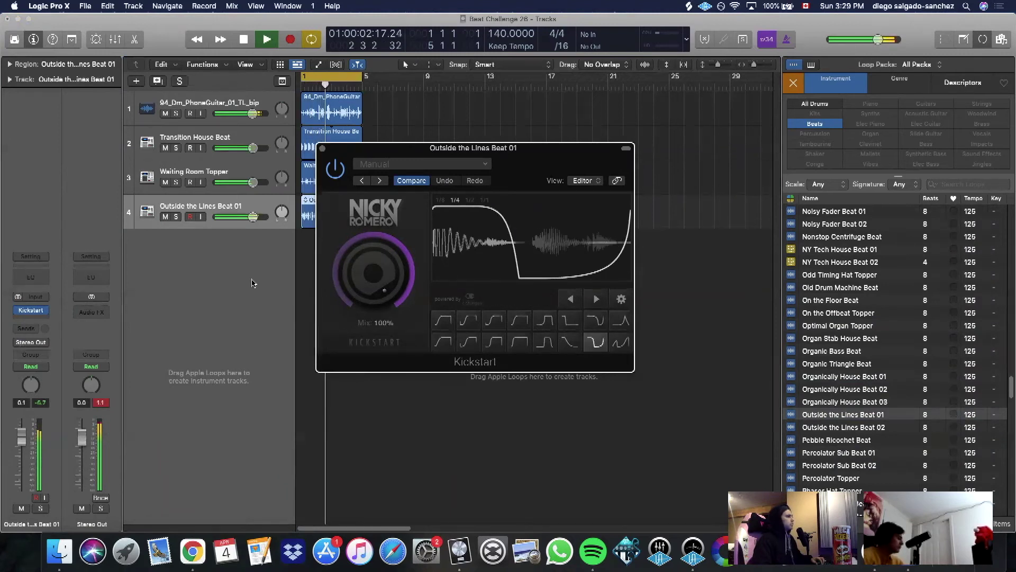
pyautogui.click(322, 148)
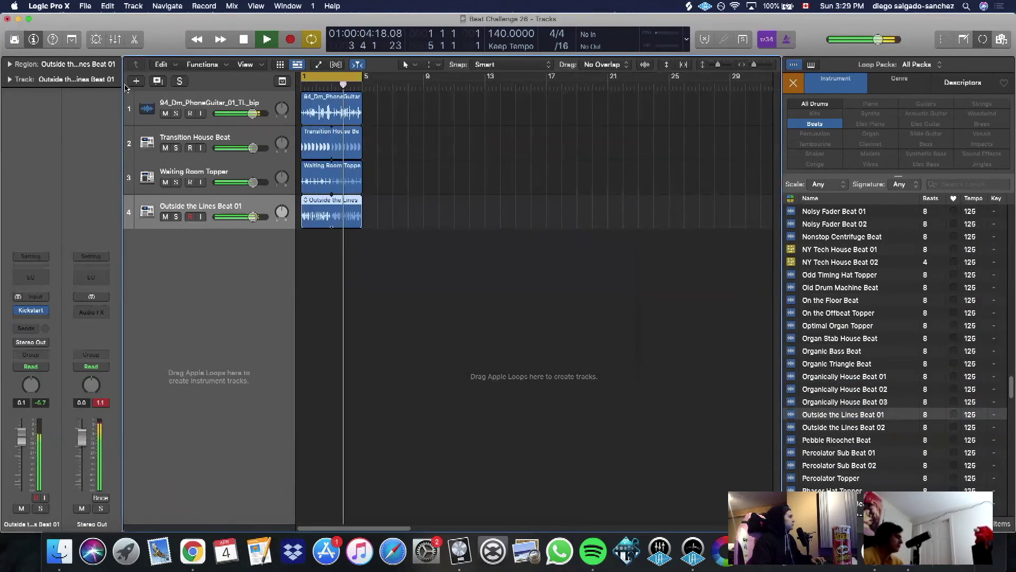
# Save the project and stop playback
pyautogui.click(85, 6)
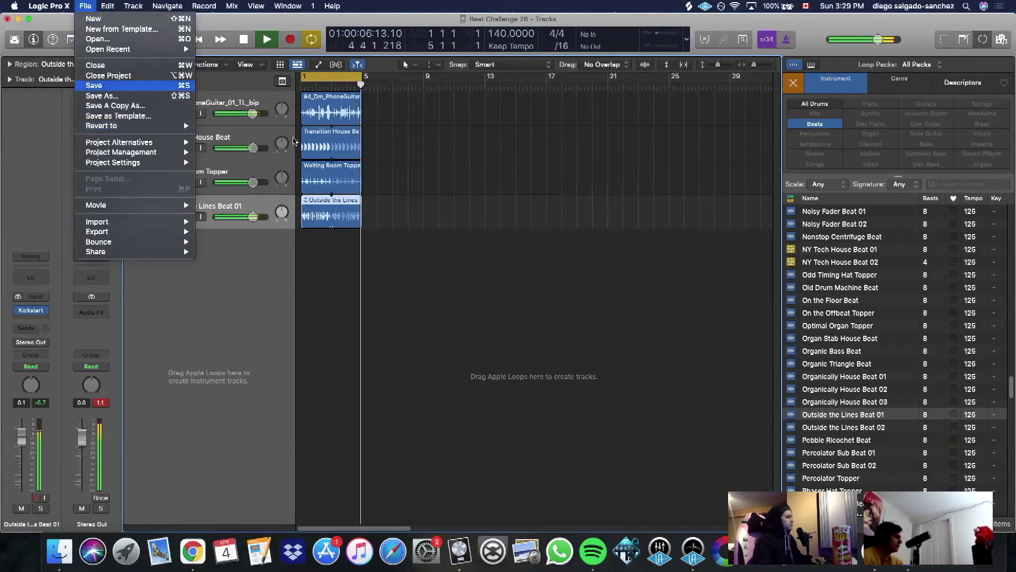
pyautogui.click(115, 85)
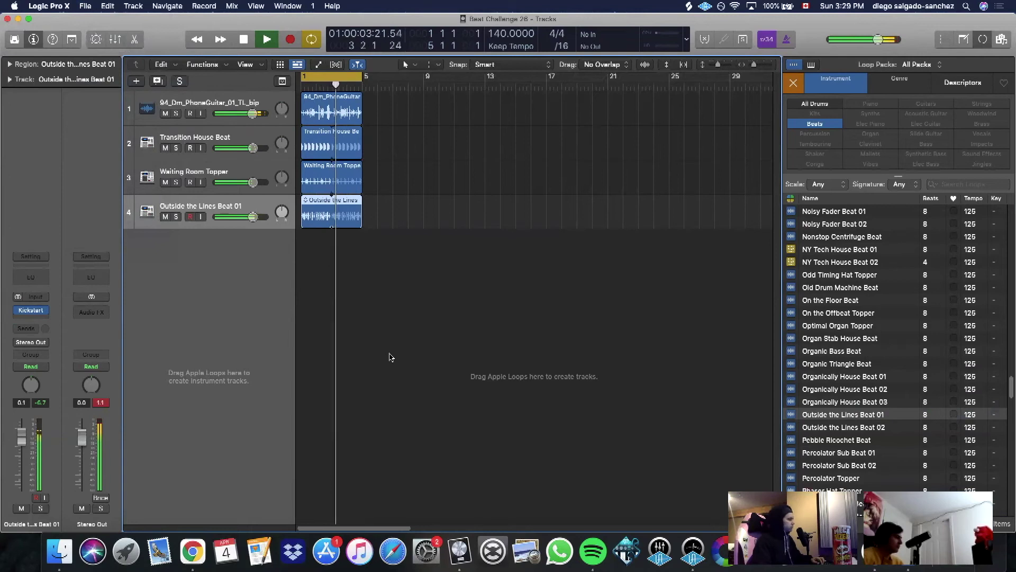
pyautogui.press('space')
# Insert the stereo Waves TransX Multi after Kickstart on the Outside the Lines Beat 01 track
pyautogui.rightClick(25, 314)
pyautogui.click(26, 319)
pyautogui.click(26, 317)
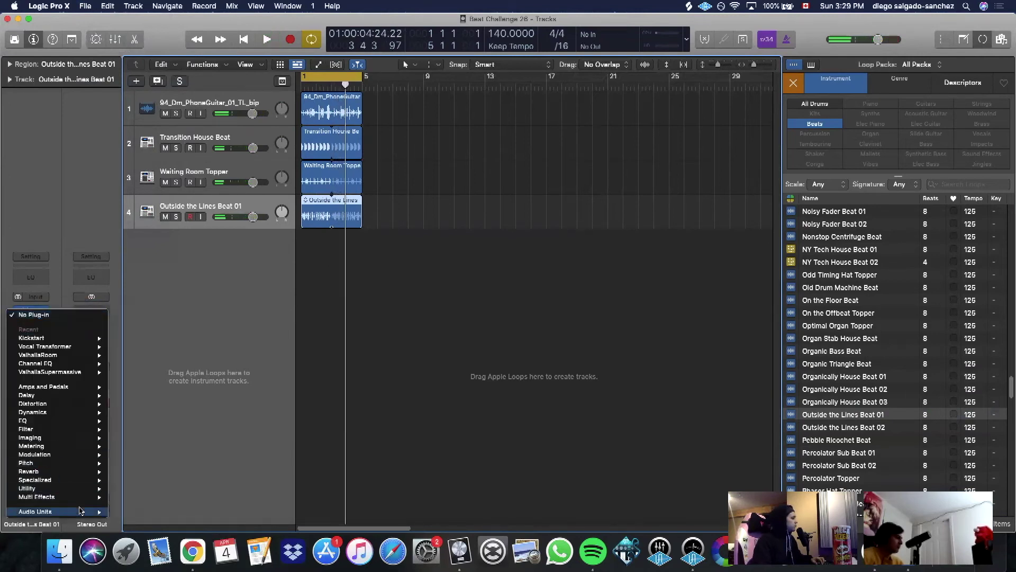
pyautogui.moveTo(79, 511)
pyautogui.moveTo(159, 507)
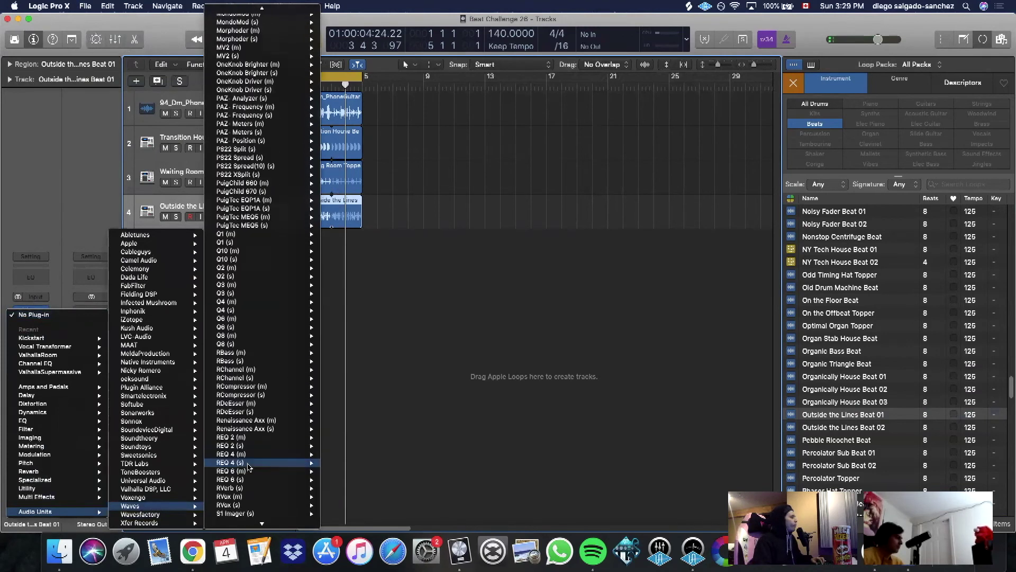
pyautogui.scroll(-10, 249, 466)
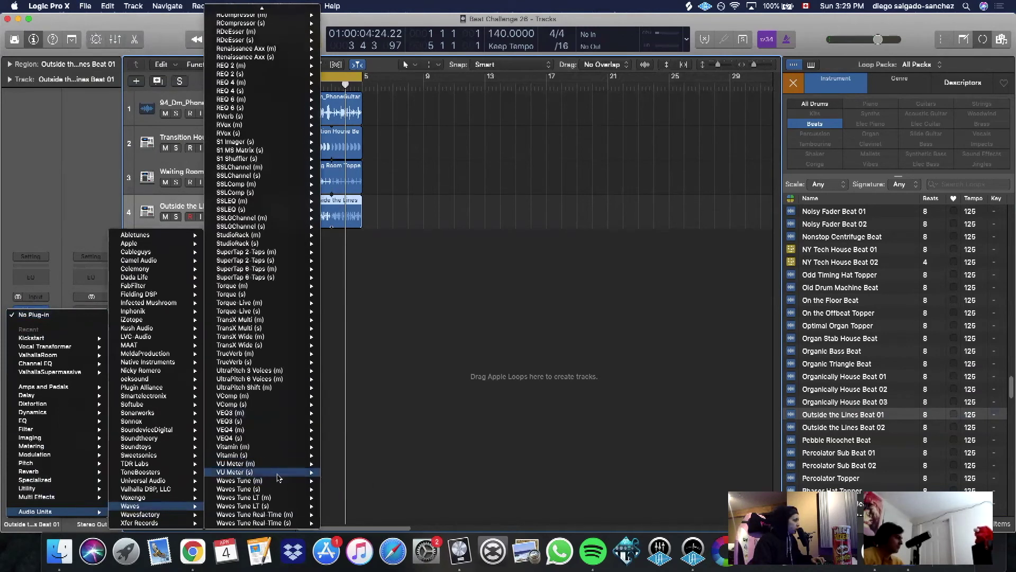
pyautogui.moveTo(283, 349)
pyautogui.moveTo(296, 328)
# Load TransX Multi's PA Default preset, listen to it in playback and close the plug-in
pyautogui.click(486, 165)
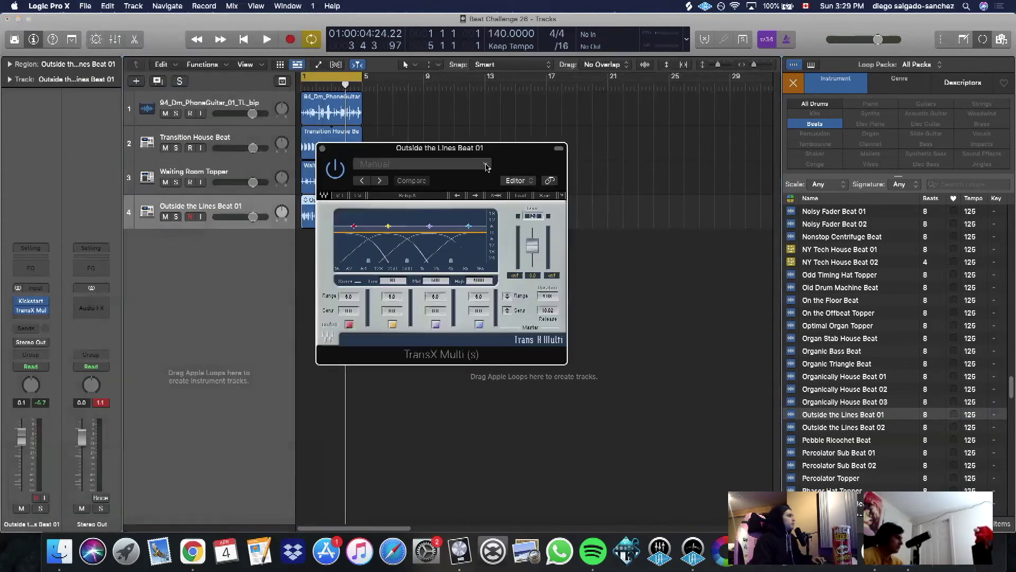
pyautogui.click(380, 181)
pyautogui.press('space')
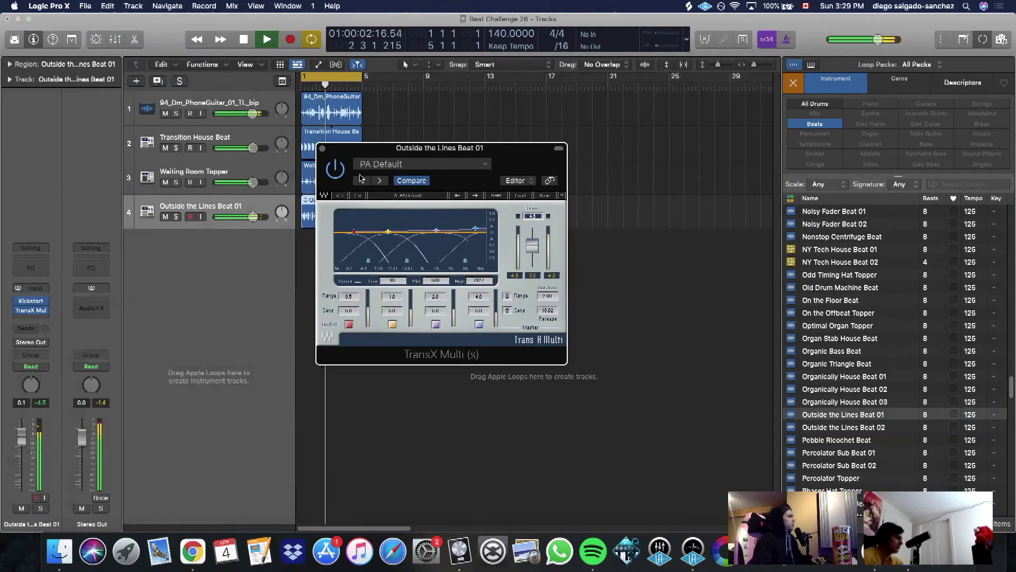
pyautogui.click(322, 148)
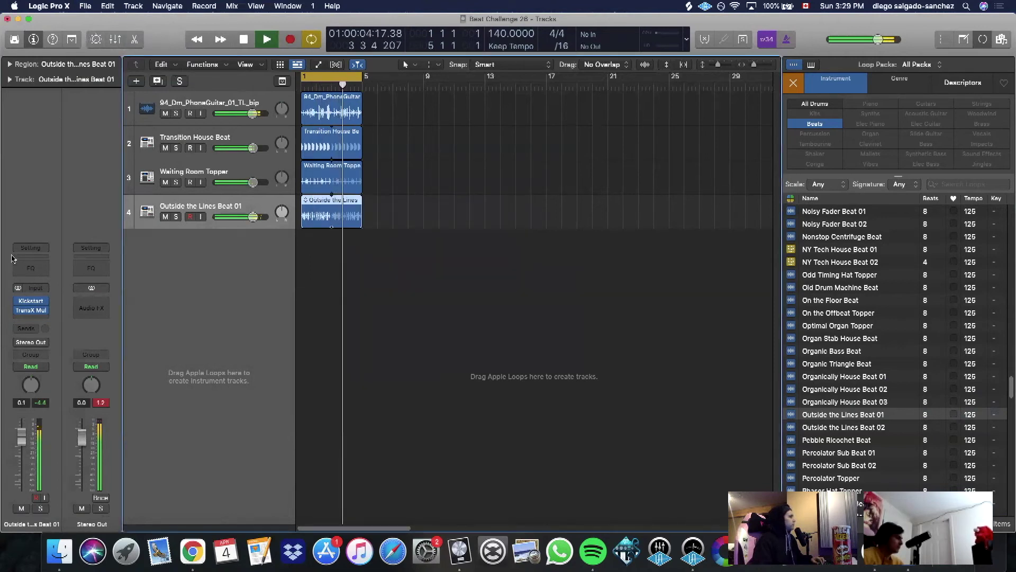
# Try TransX Multi ahead of Kickstart during playback, then restore the original plug-in order and stop
pyautogui.moveTo(31, 303); pyautogui.dragTo(31, 313)
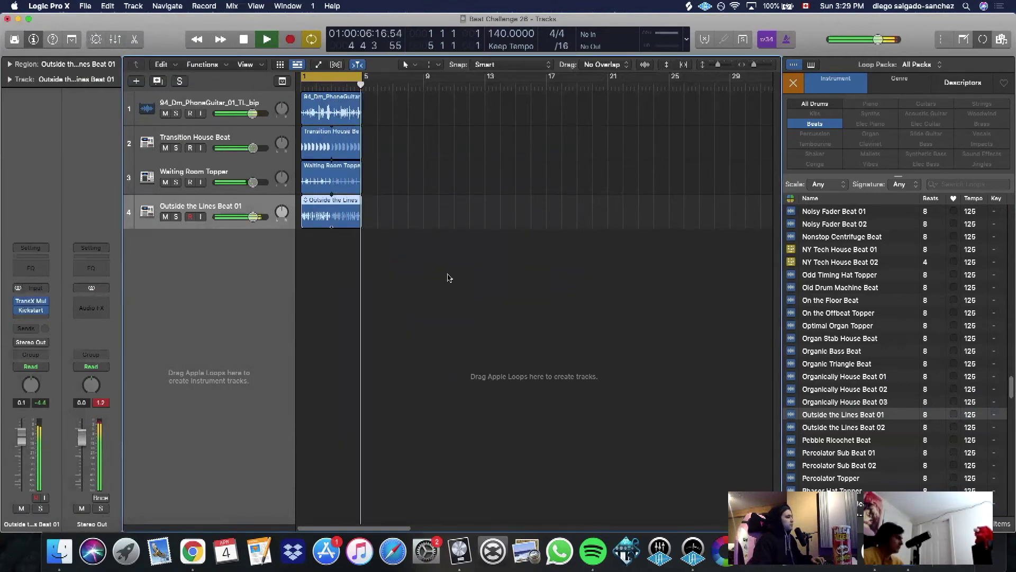
pyautogui.moveTo(37, 310); pyautogui.dragTo(35, 300)
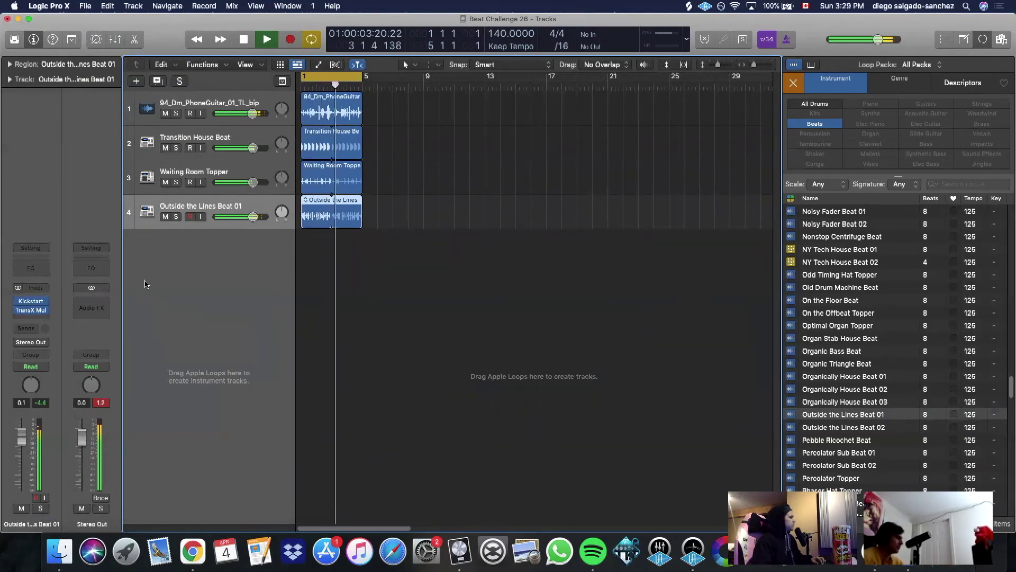
pyautogui.press('space')
# Create one new software instrument track with the default patch
pyautogui.click(86, 6)
pyautogui.click(185, 222)
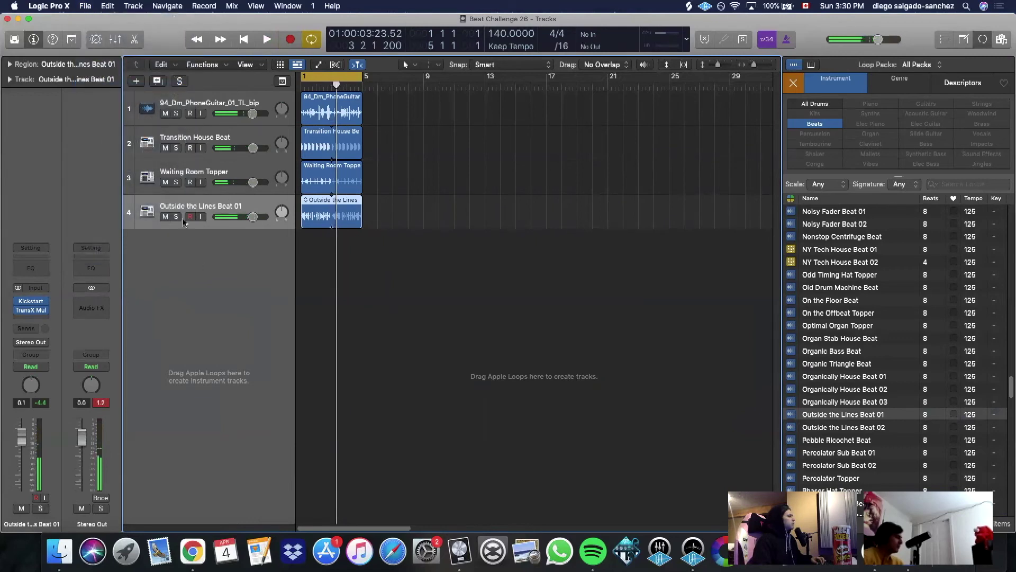
pyautogui.click(137, 81)
pyautogui.click(374, 49)
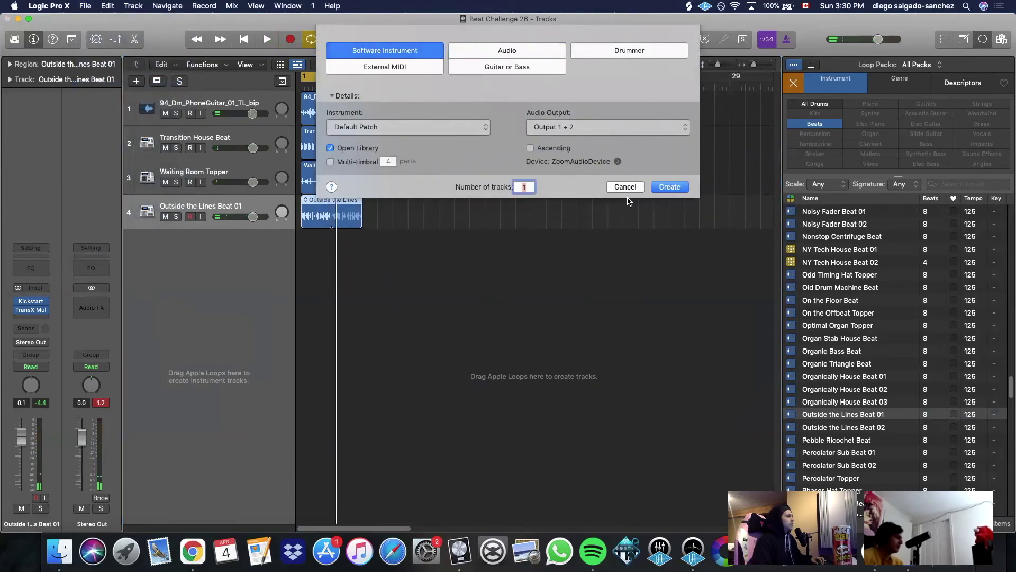
pyautogui.click(669, 187)
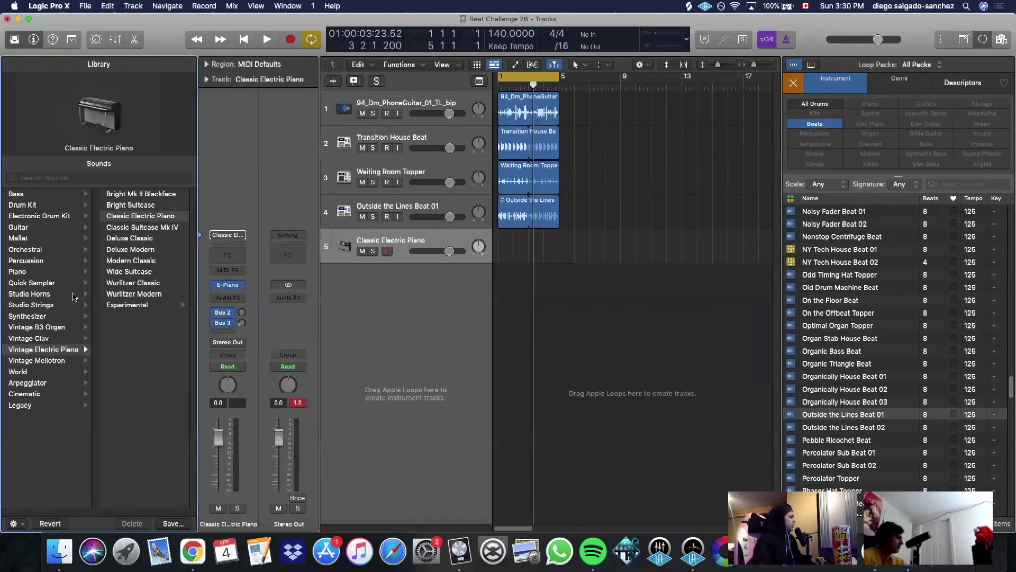
# Load the Upright Baby Bass patch on the new instrument track and close the sound library
pyautogui.click(38, 195)
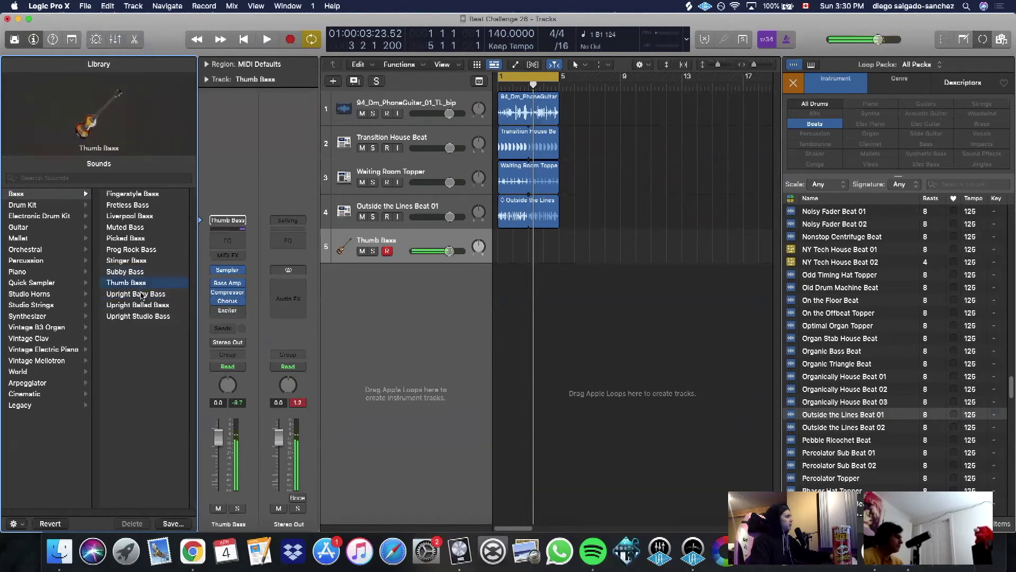
pyautogui.click(142, 295)
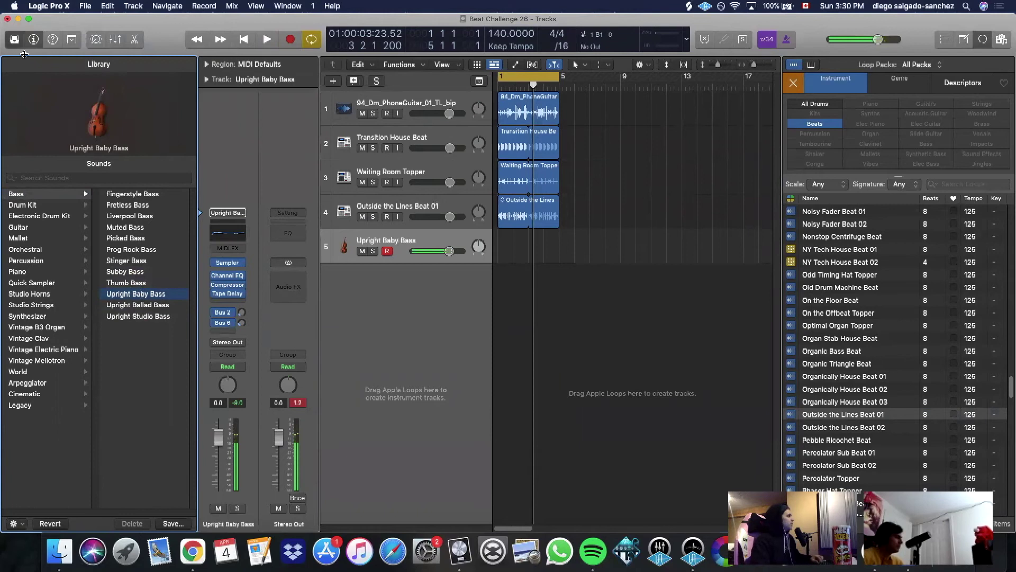
pyautogui.press('y')
# Create an empty MIDI region at bar 1 on the Upright Baby Bass track and extend it to bar 5
pyautogui.rightClick(311, 258)
pyautogui.click(315, 256)
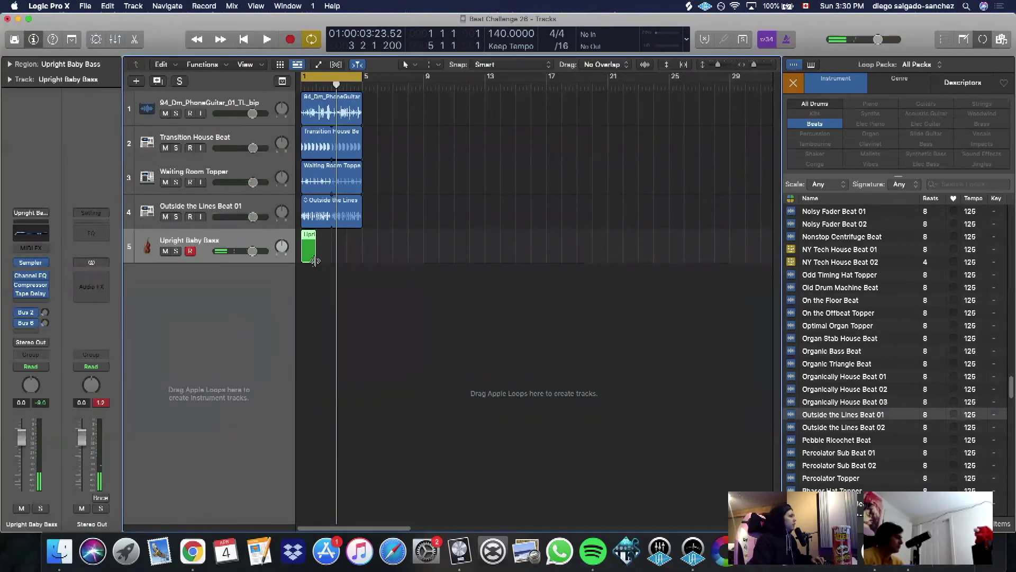
pyautogui.moveTo(314, 256); pyautogui.dragTo(363, 256)
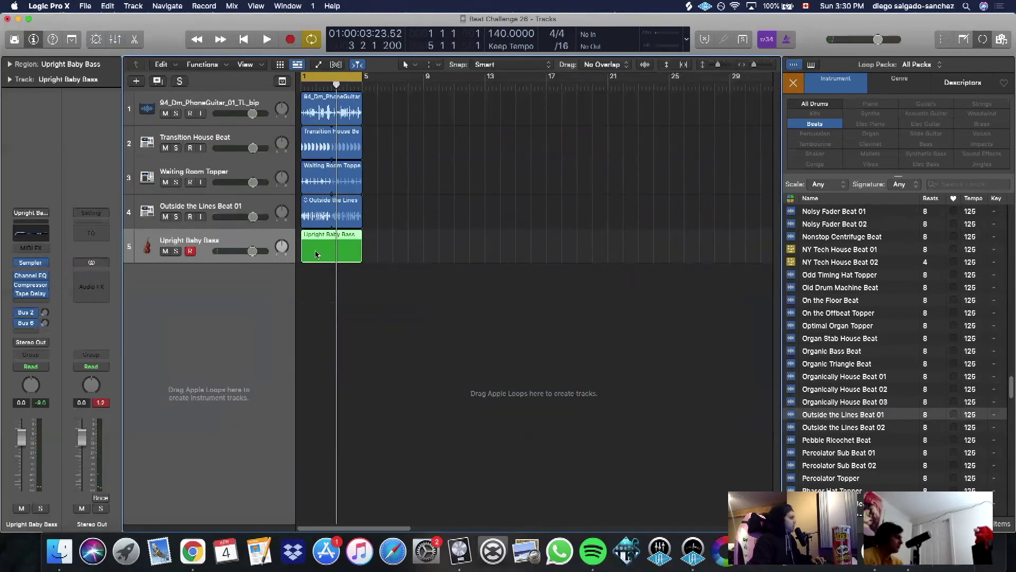
# Draw a one-bar D3 note at bar 1 of the Upright Baby Bass region and listen to it with the beat
pyautogui.doubleClick(332, 254)
pyautogui.click(280, 437)
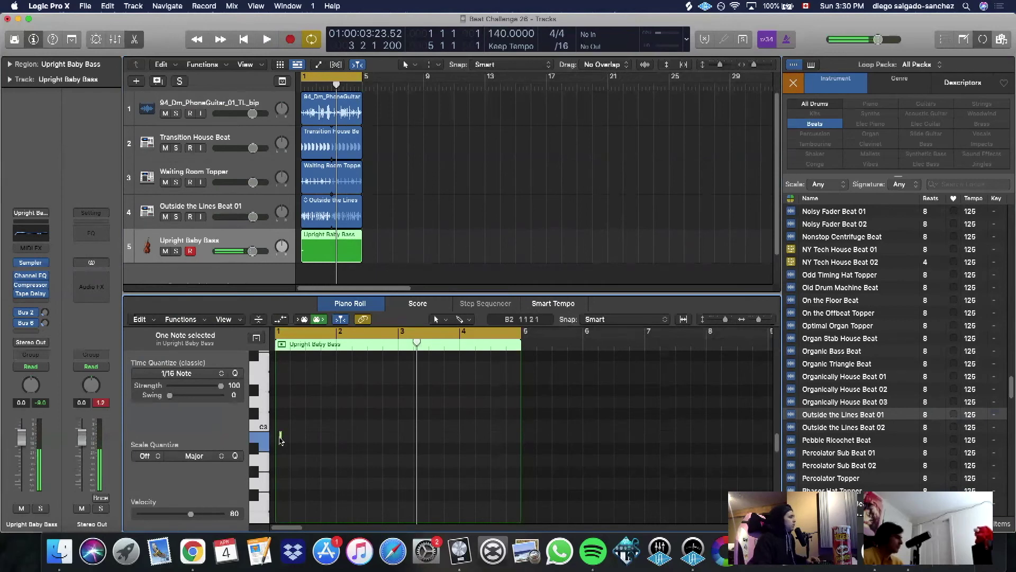
pyautogui.moveTo(282, 437); pyautogui.dragTo(290, 406)
pyautogui.press('space')
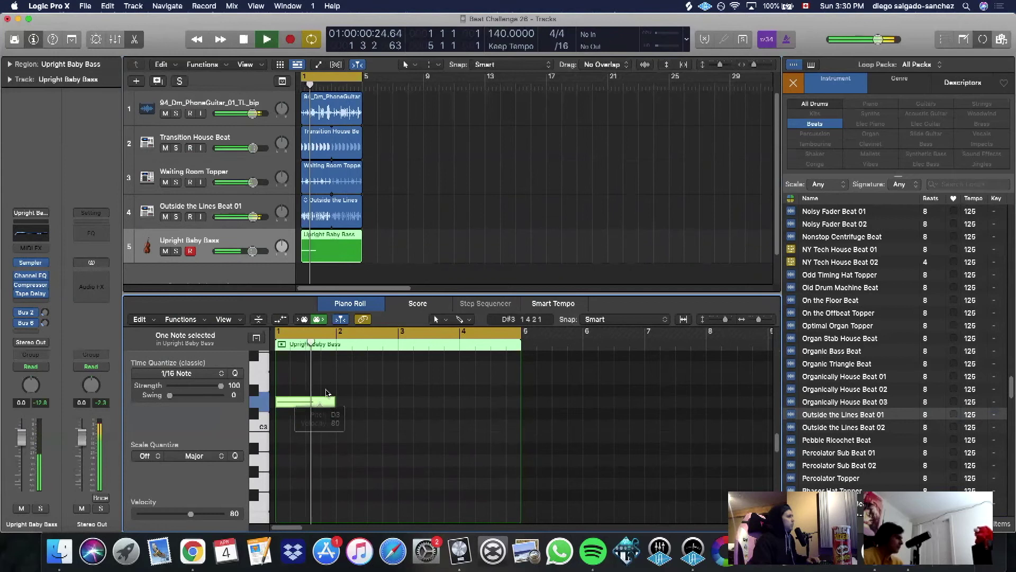
pyautogui.press('super+Right')
pyautogui.press('super+Right')
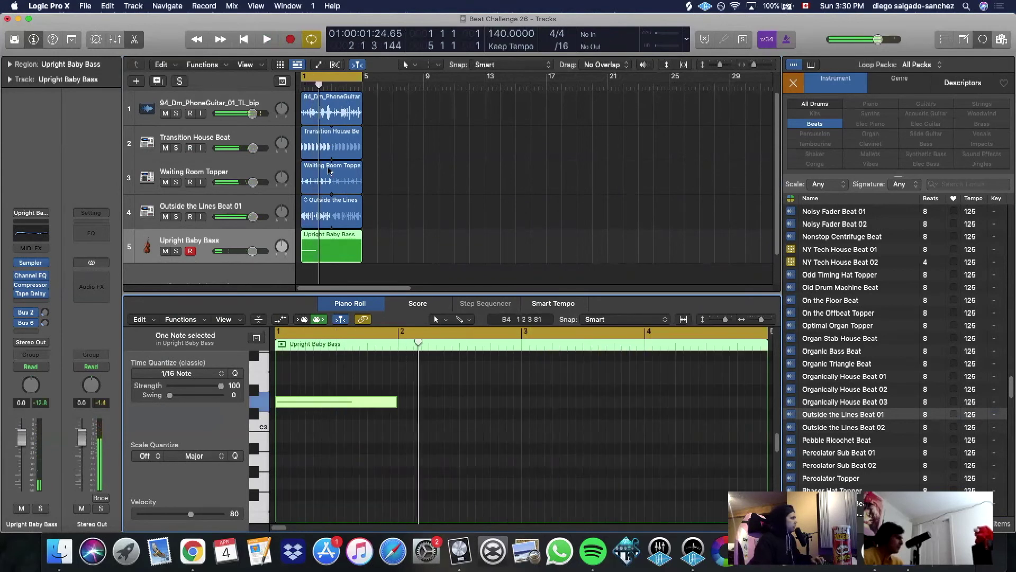
pyautogui.press('super+Right')
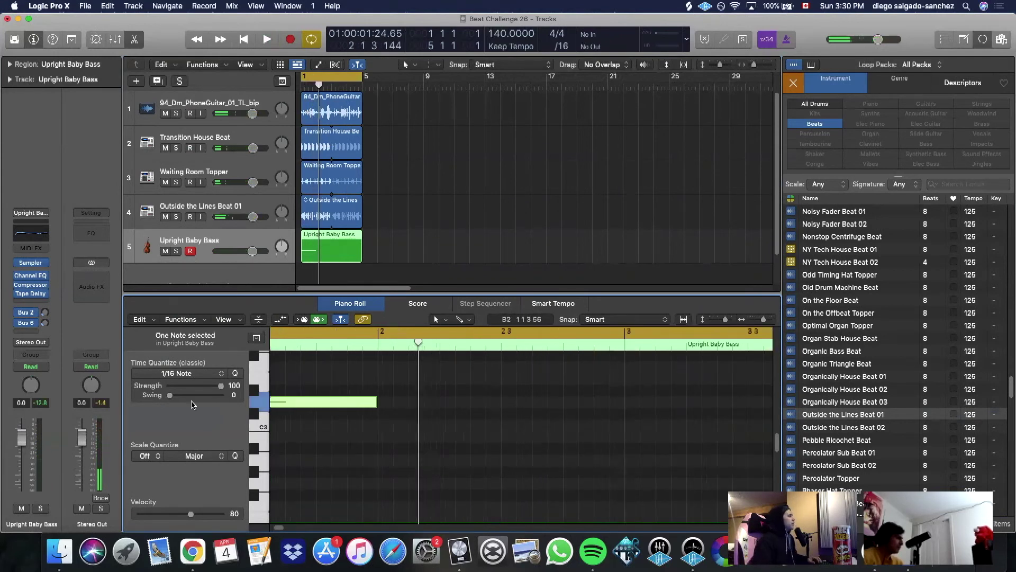
pyautogui.scroll(-3, 318, 503)
pyautogui.hscroll(-5, 297, 519)
pyautogui.scroll(3, 324, 485)
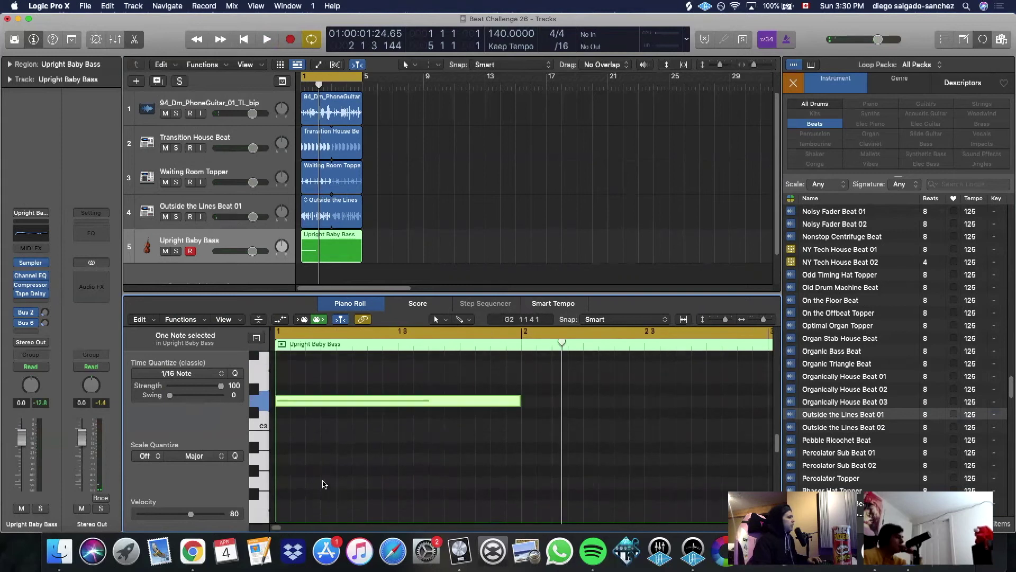
# Lower the bar 1 bass note an octave to D2 and draw a one-bar E2 note at bar 3, listening along
pyautogui.click(313, 400)
pyautogui.hotkey('alt', 'shift', 'Down')
pyautogui.scroll(-3, 318, 410)
pyautogui.press('space')
pyautogui.press('super+Left')
pyautogui.press('super+Left')
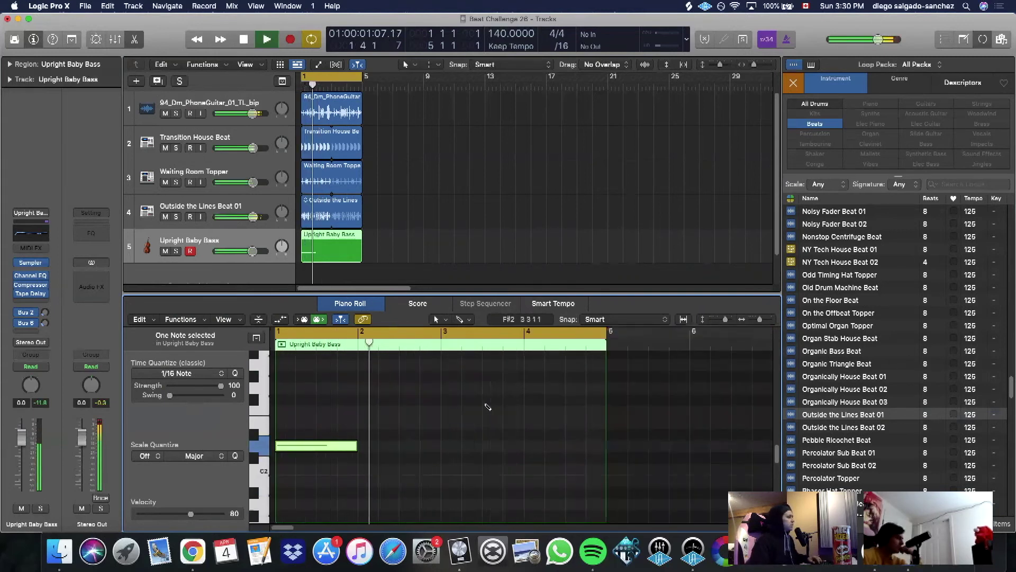
pyautogui.keyDown('super'); pyautogui.click(443, 423); pyautogui.keyUp('super')
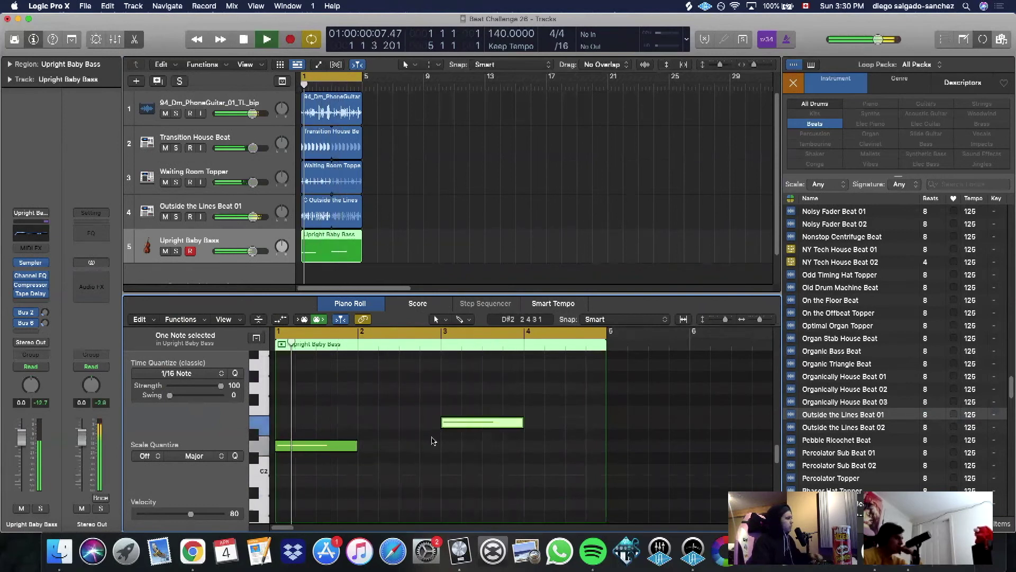
pyautogui.press('space')
# Switch to Chrome, open hooktheory.com and launch the free trial version of Hookpad
pyautogui.click(194, 556)
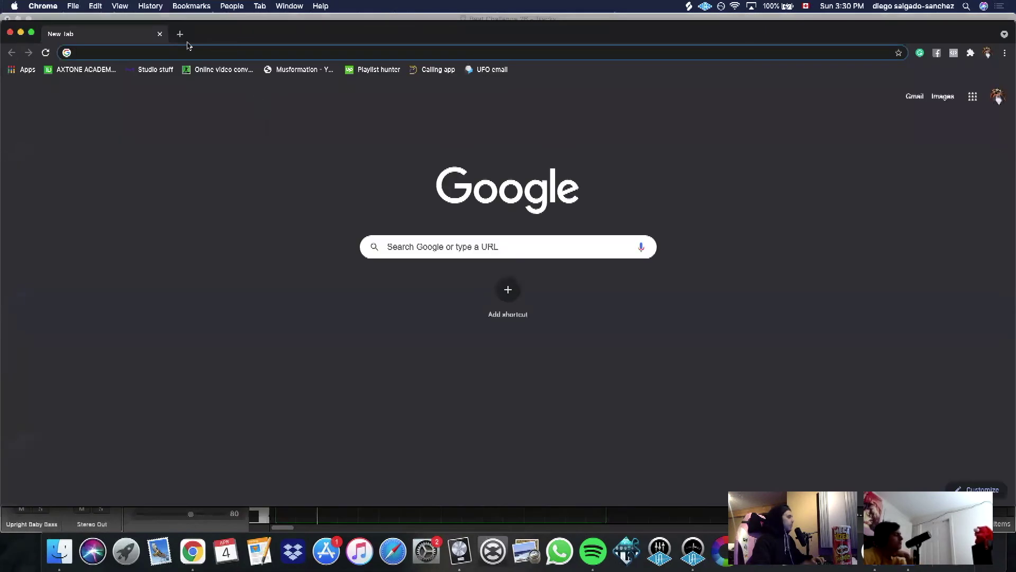
pyautogui.write('hooktheory.com')
pyautogui.press('Return')
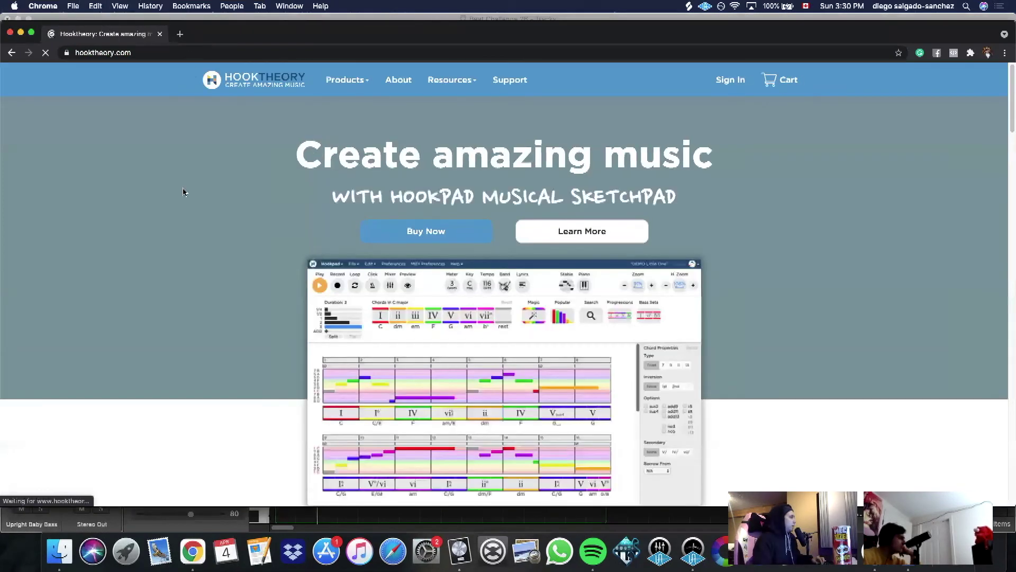
pyautogui.click(544, 227)
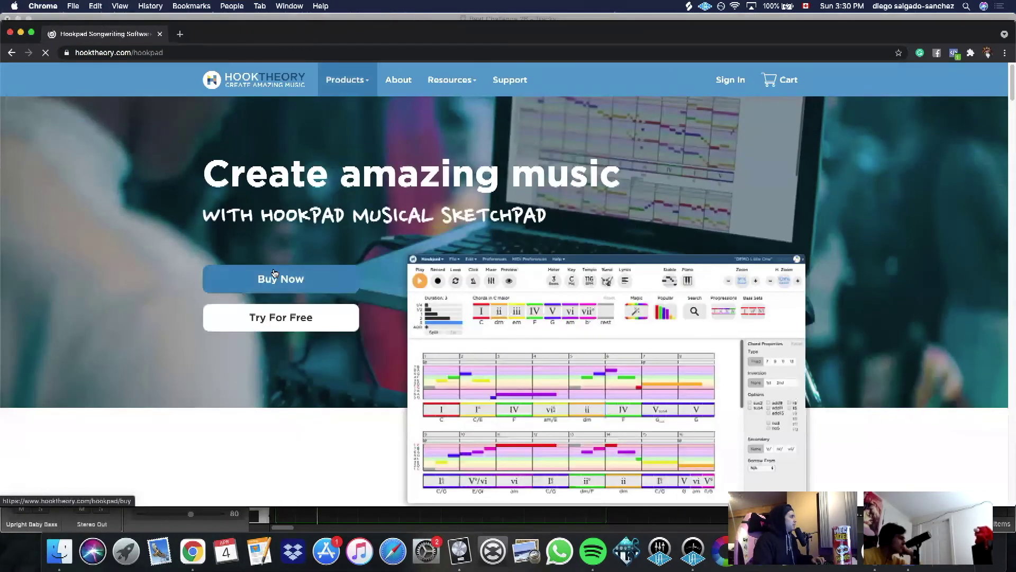
pyautogui.click(281, 317)
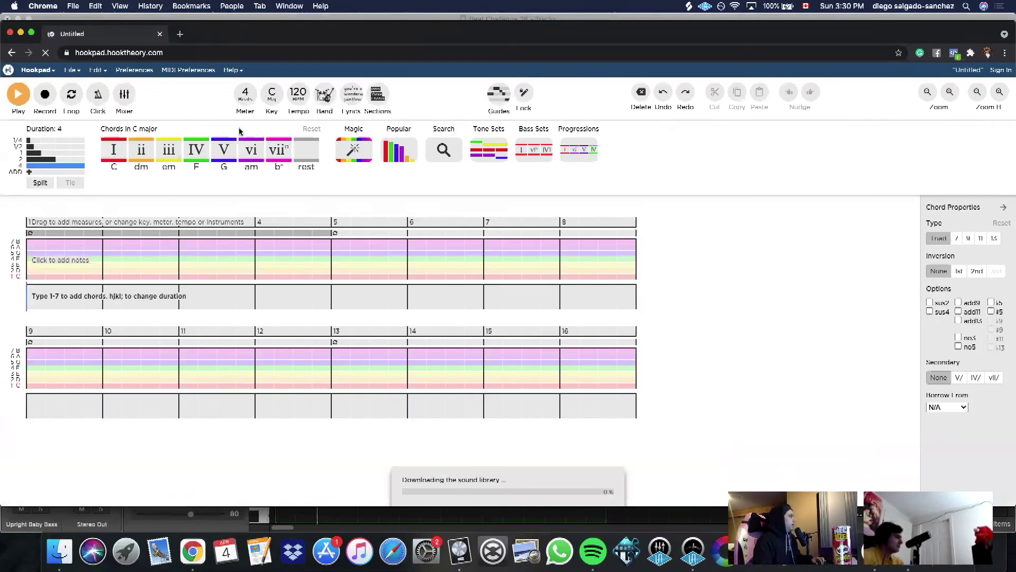
# Set the Hookpad key to D minor to show its chords and return to Logic Pro
pyautogui.click(266, 96)
pyautogui.click(254, 143)
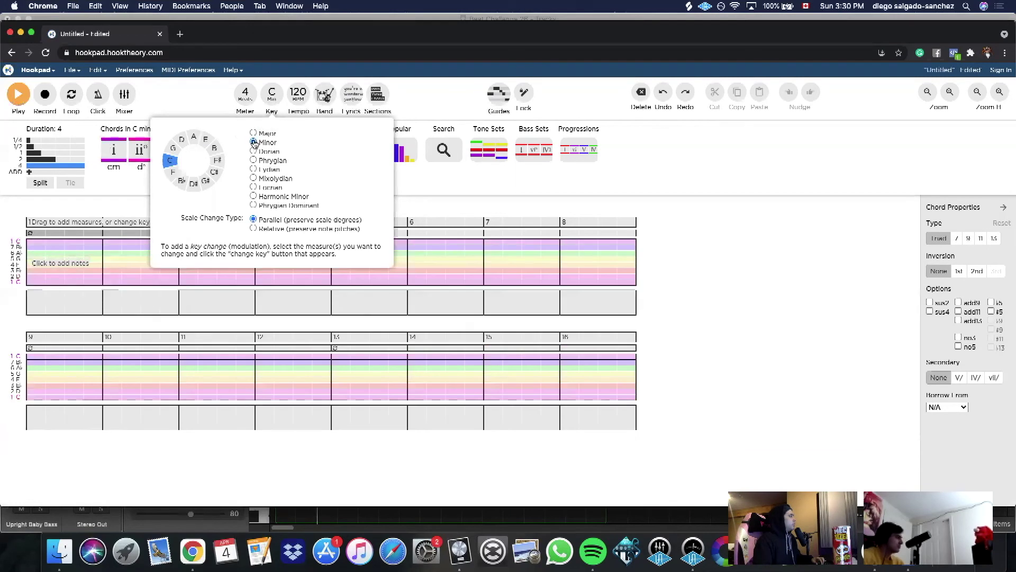
pyautogui.click(177, 142)
pyautogui.click(126, 206)
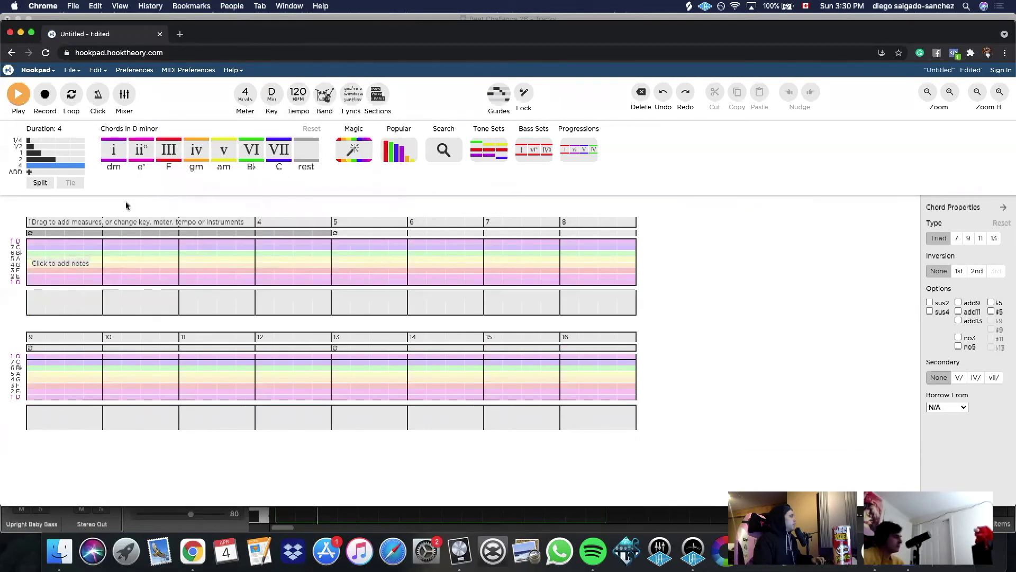
pyautogui.click(20, 33)
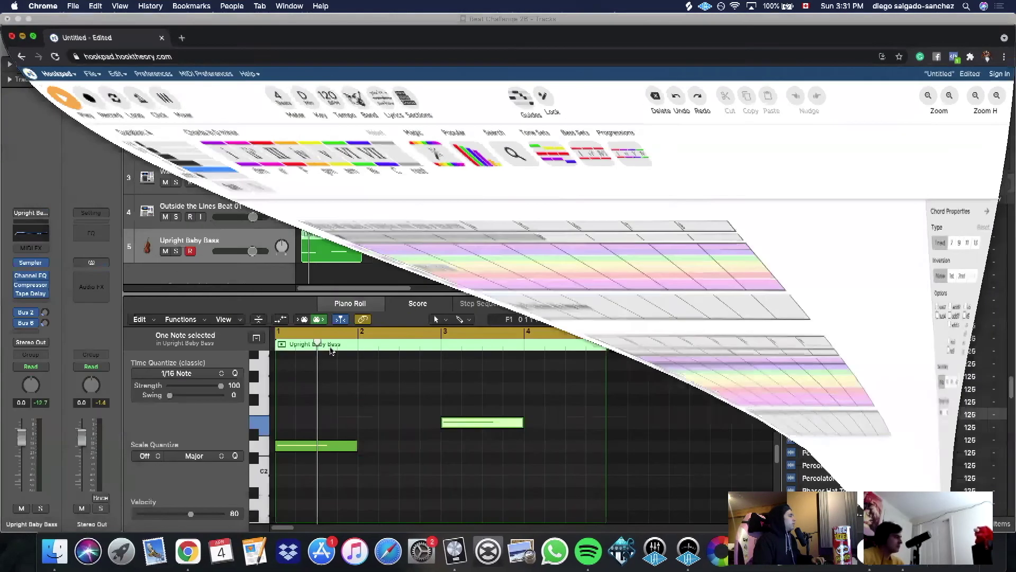
# Move the bar 3 bass note up to F2, listen to it, and recheck the D minor chords in Hookpad
pyautogui.click(466, 422)
pyautogui.moveTo(466, 422); pyautogui.dragTo(457, 411)
pyautogui.press('space')
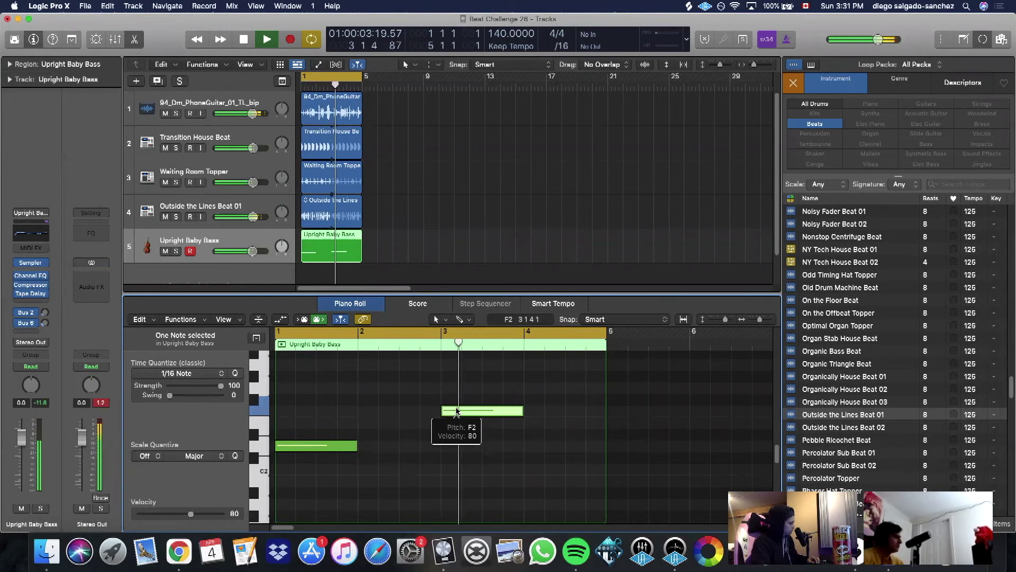
pyautogui.press('space')
pyautogui.click(180, 554)
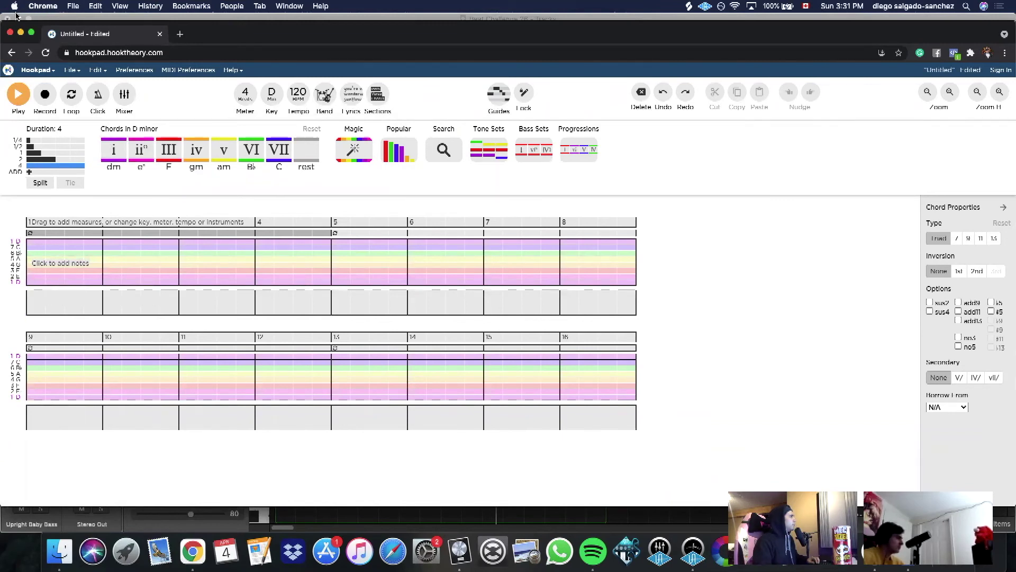
pyautogui.click(20, 33)
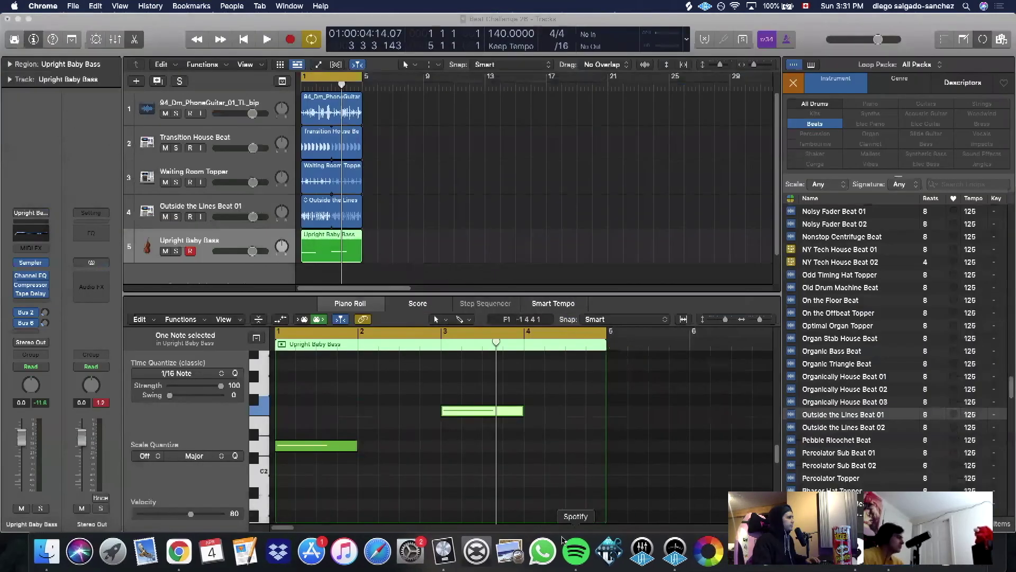
# Try the bar 3 bass note on A#1 against the beat and settle it on C2
pyautogui.moveTo(468, 409); pyautogui.dragTo(468, 492)
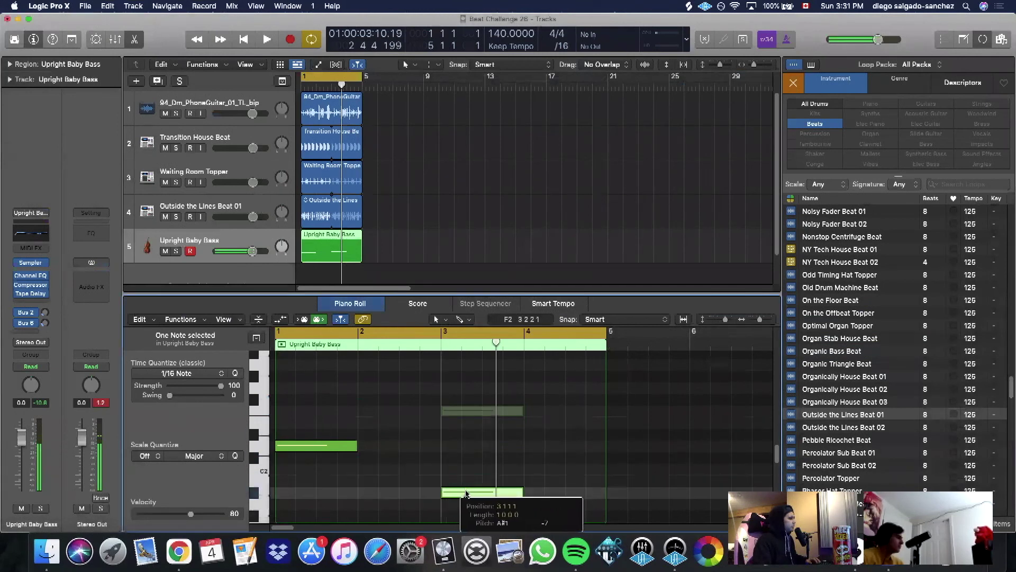
pyautogui.press('space')
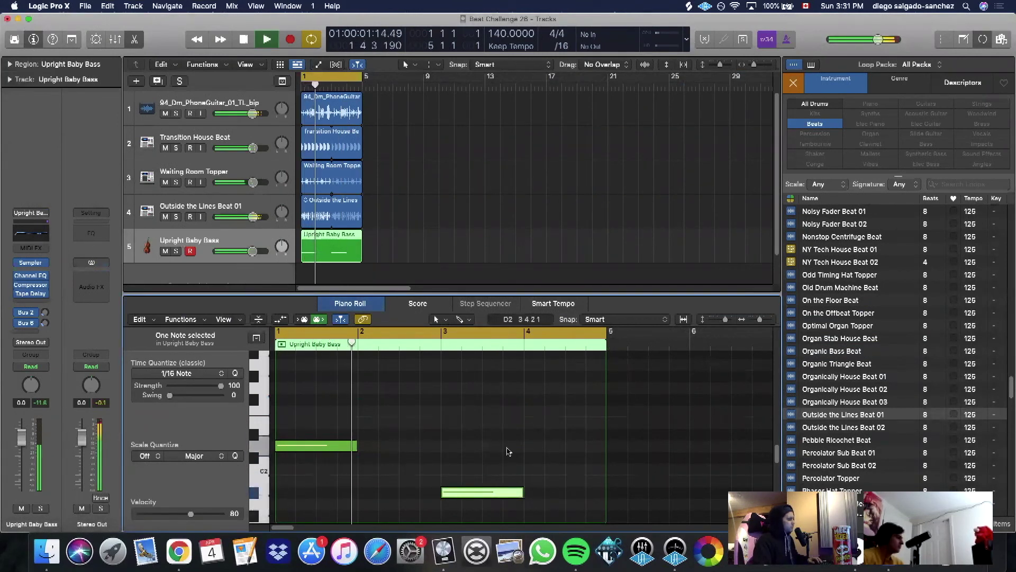
pyautogui.scroll(-1, 507, 451)
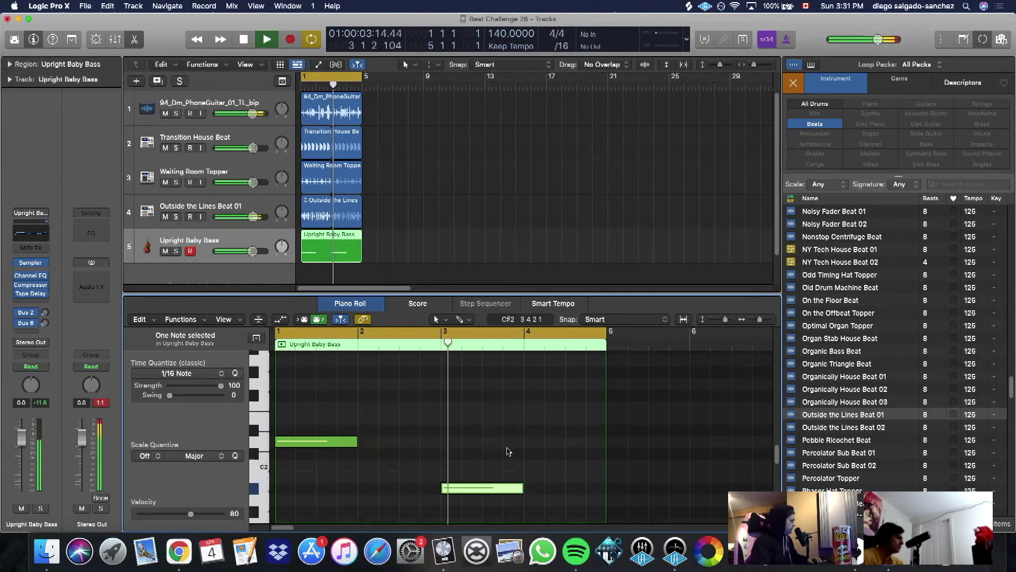
pyautogui.moveTo(470, 488); pyautogui.dragTo(470, 469)
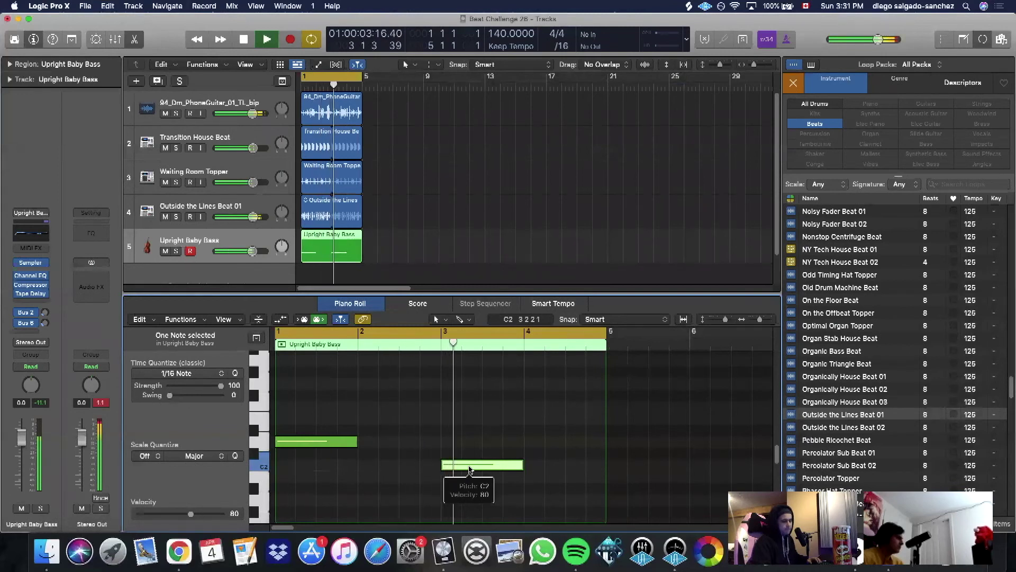
pyautogui.press('space')
# Draw a one-bar F2 note at bar 4 and shorten the bar 3 C2 note to about three beats
pyautogui.keyDown('super'); pyautogui.click(525, 406); pyautogui.keyUp('super')
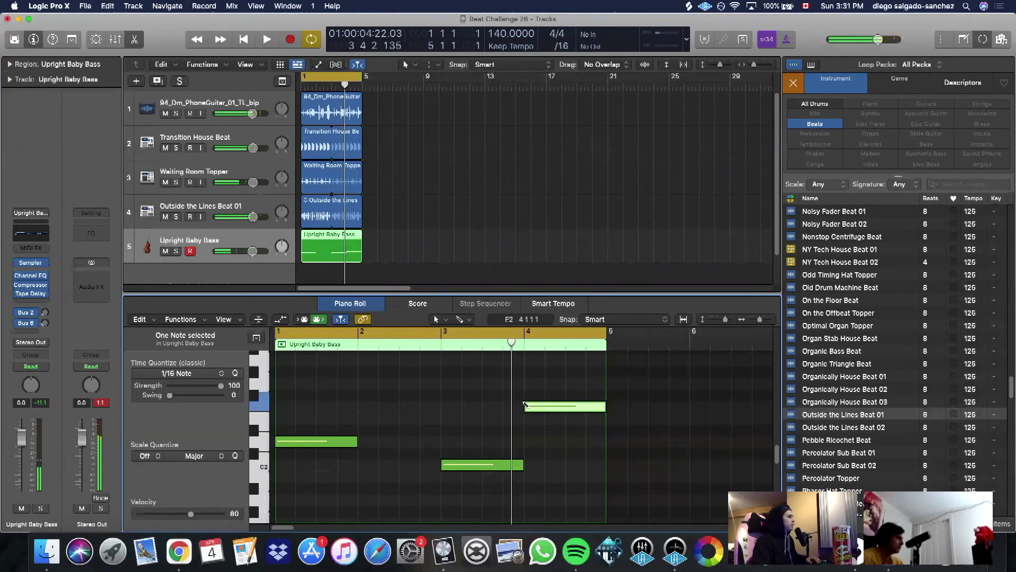
pyautogui.press('space')
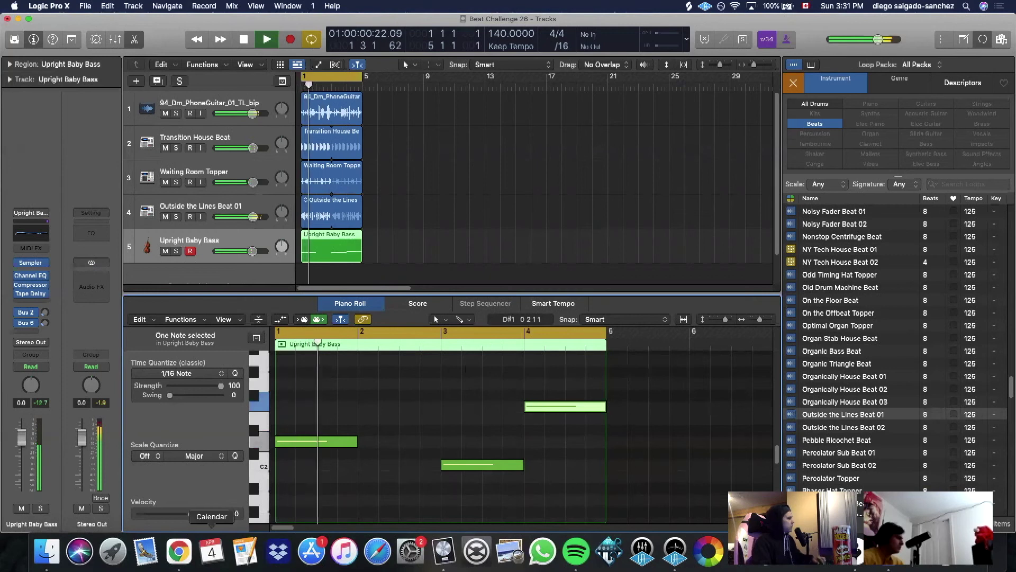
pyautogui.click(180, 550)
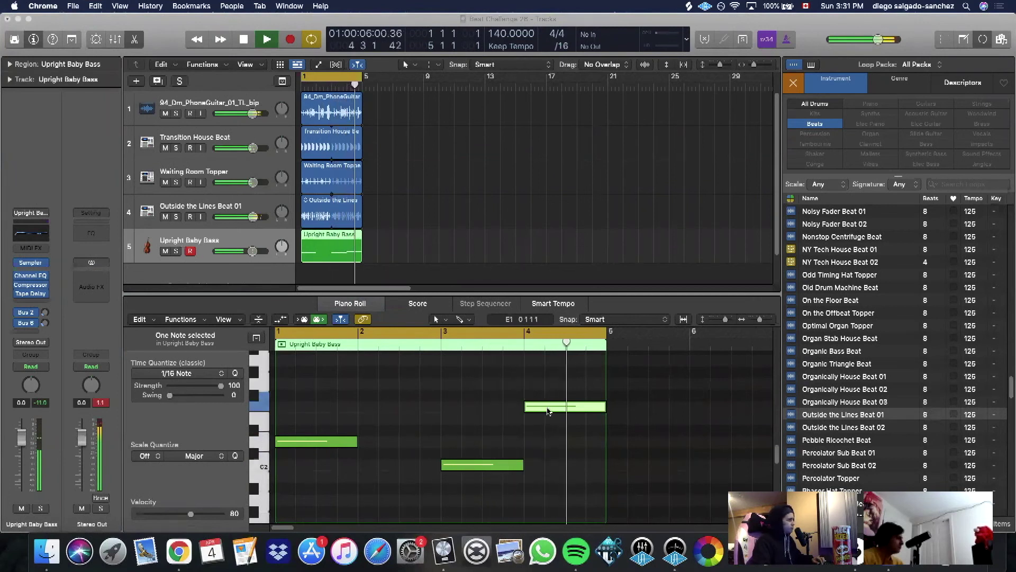
pyautogui.moveTo(522, 472); pyautogui.dragTo(502, 469)
pyautogui.press('space')
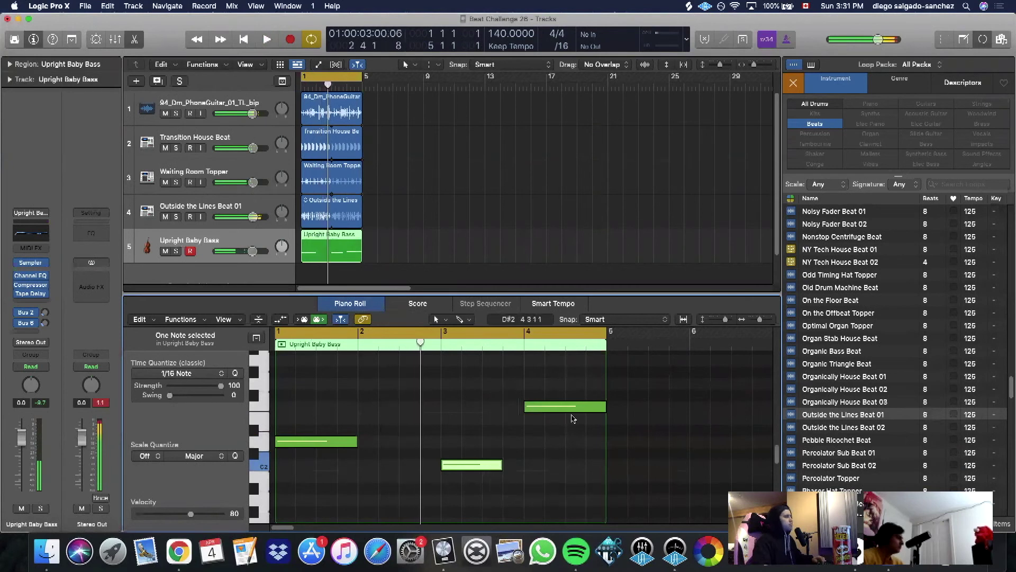
# Clear the Beats loop filter, filter by Impacts and Sound Effects, and audition impact loops such as Strong Connections Impact 01
pyautogui.click(792, 83)
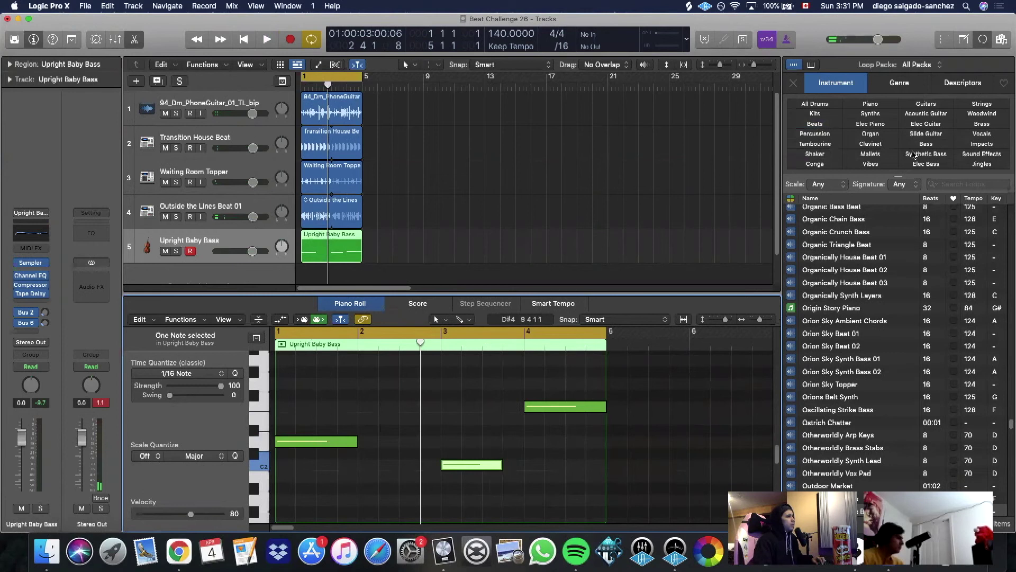
pyautogui.click(982, 144)
pyautogui.click(878, 270)
pyautogui.click(862, 358)
pyautogui.click(836, 245)
pyautogui.scroll(3, 839, 246)
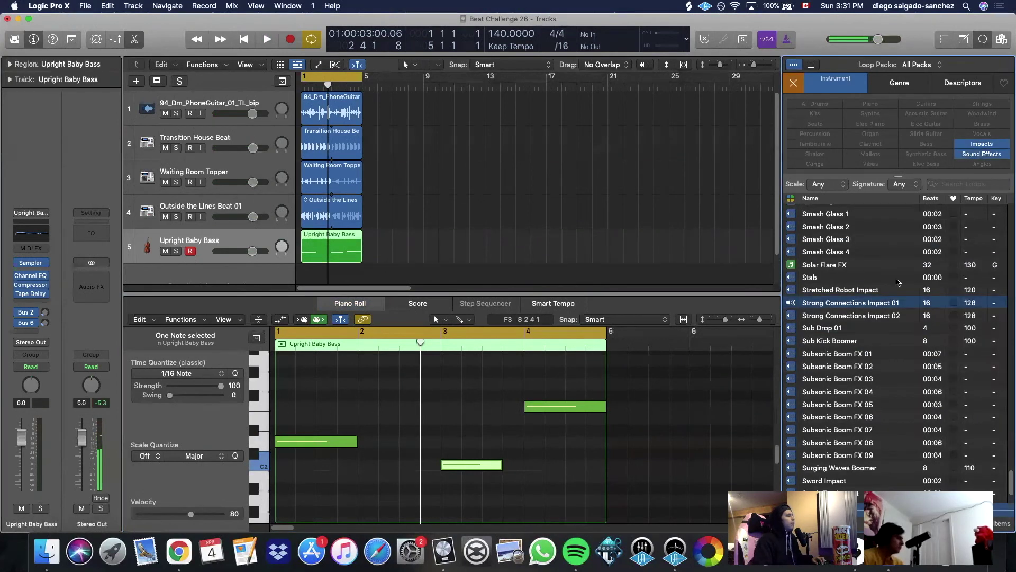
# Narrow the loop filter to Sound Effects only and audition effects such as Steam Train Horn 02
pyautogui.click(982, 144)
pyautogui.click(844, 318)
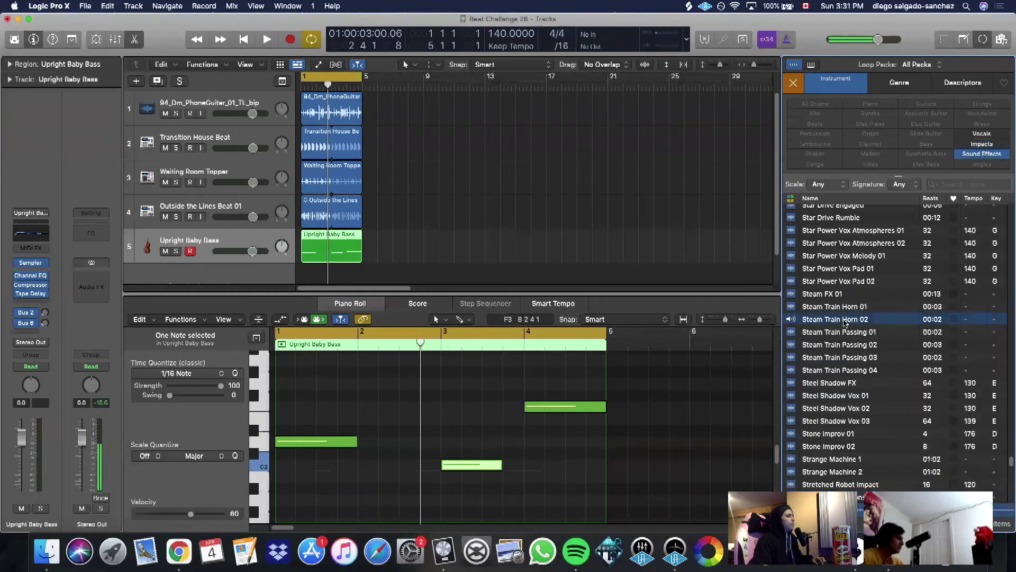
pyautogui.scroll(5, 845, 316)
pyautogui.click(838, 430)
pyautogui.scroll(15, 849, 366)
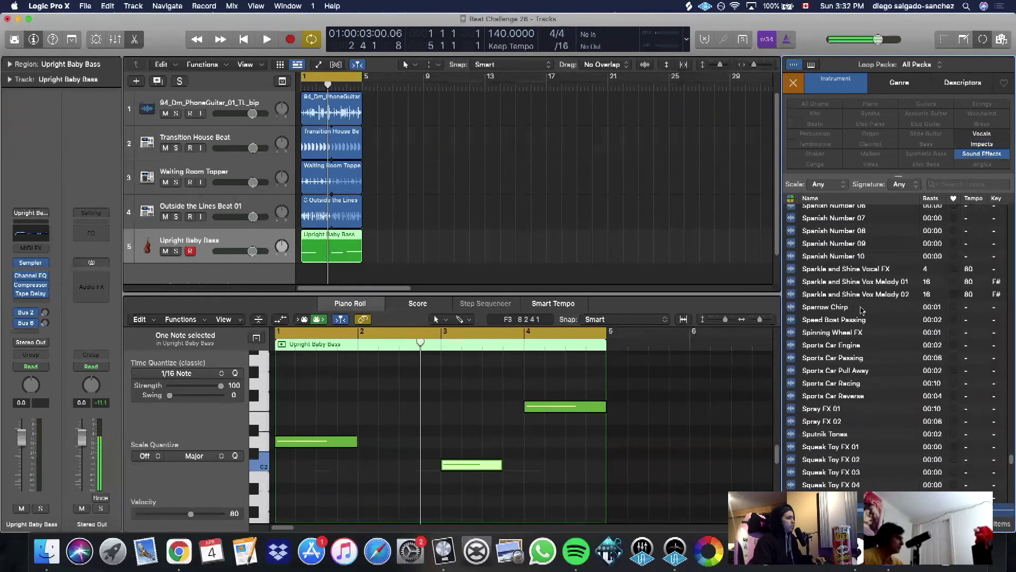
pyautogui.scroll(-5, 861, 300)
pyautogui.scroll(10, 852, 366)
# Audition more sound effects and add Sitcom Laughter 01 at bar 1 on a new track below the bass
pyautogui.click(845, 330)
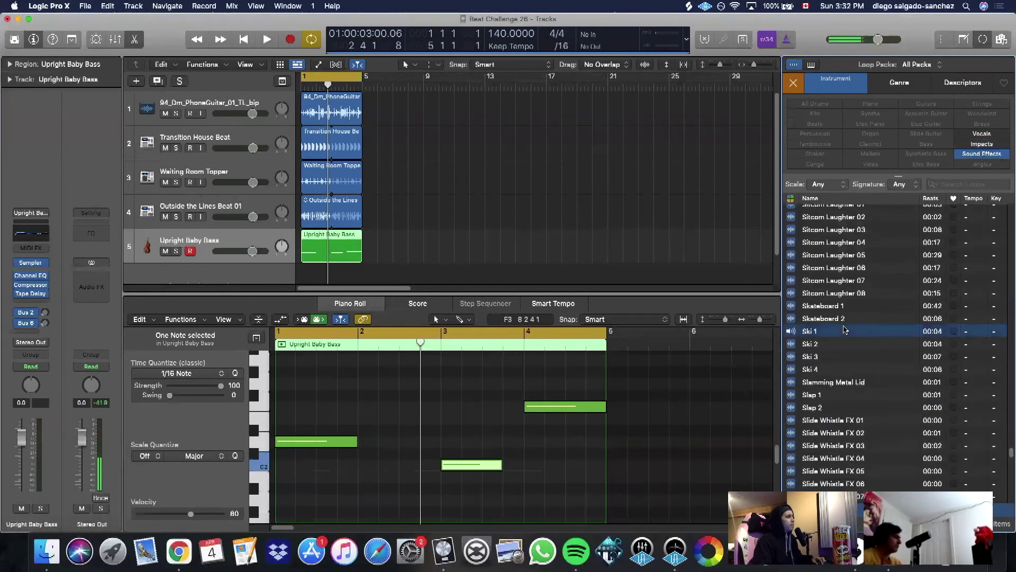
pyautogui.scroll(-3, 847, 317)
pyautogui.click(852, 297)
pyautogui.scroll(6, 852, 301)
pyautogui.click(852, 286)
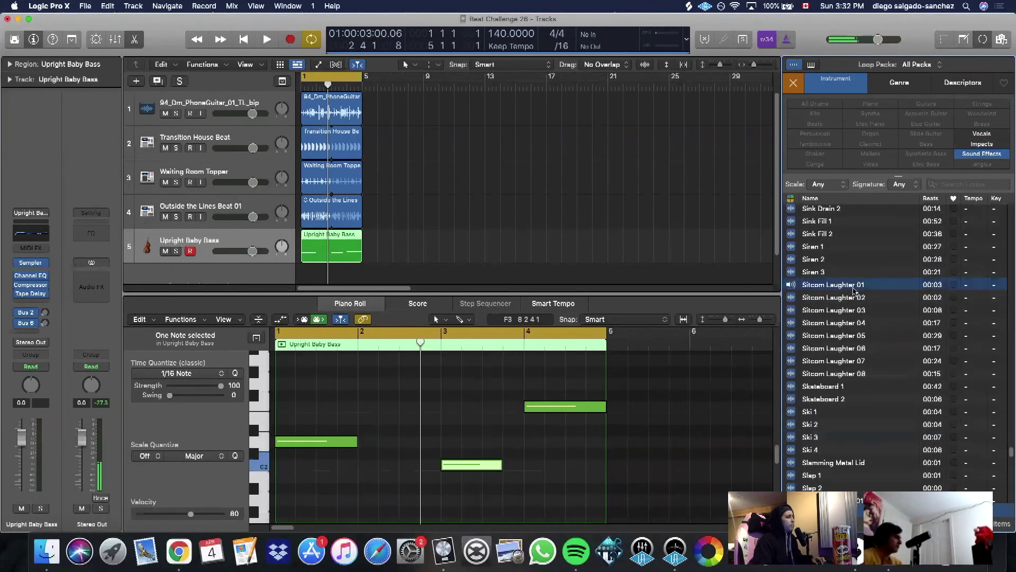
pyautogui.scroll(3, 850, 286)
pyautogui.scroll(-1, 831, 330)
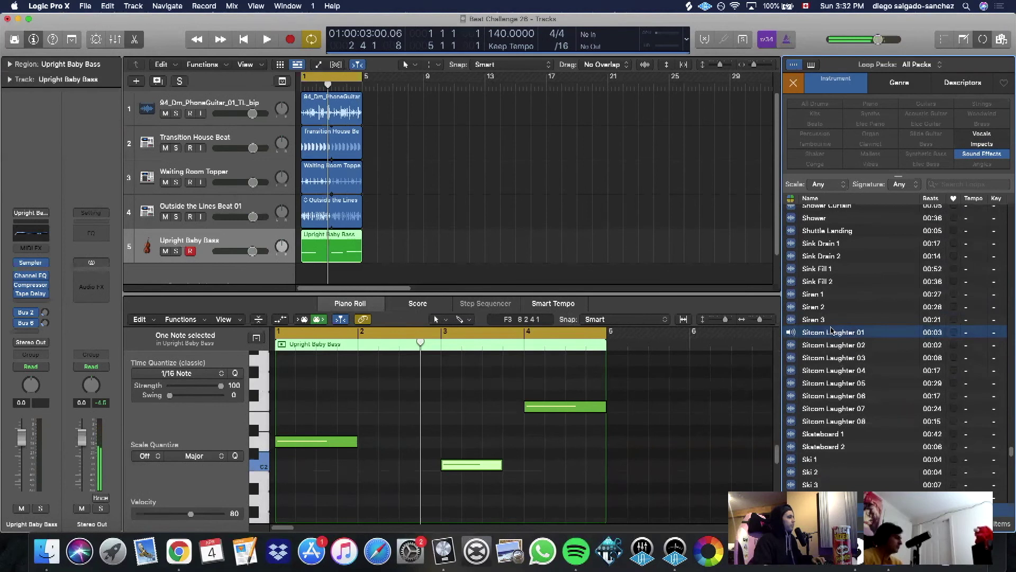
pyautogui.moveTo(329, 289); pyautogui.dragTo(301, 264)
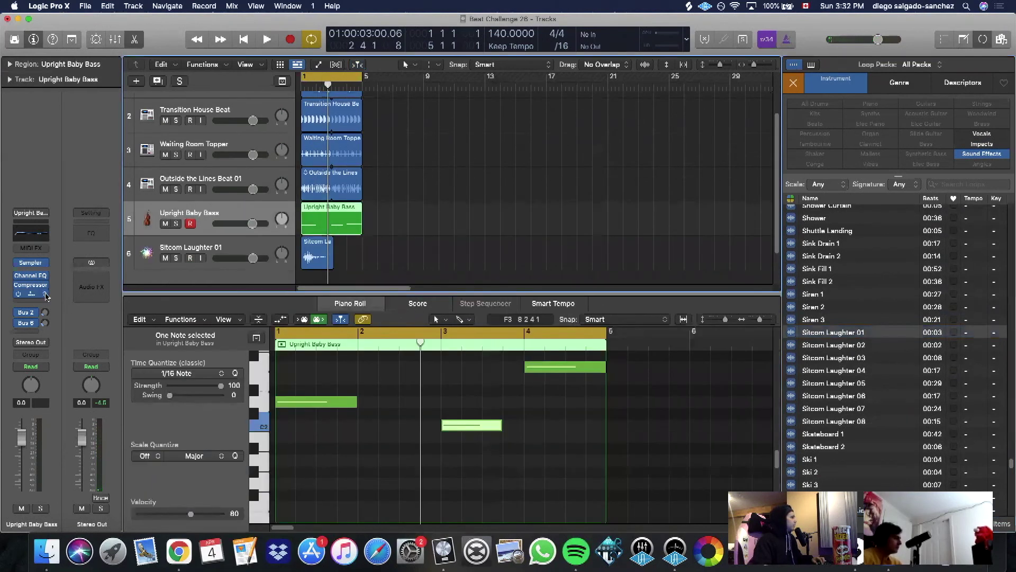
# Insert Kickstart on the Upright Baby Bass track, choose the fifth ducking curve of the first row, and close the plug-in
pyautogui.click(36, 300)
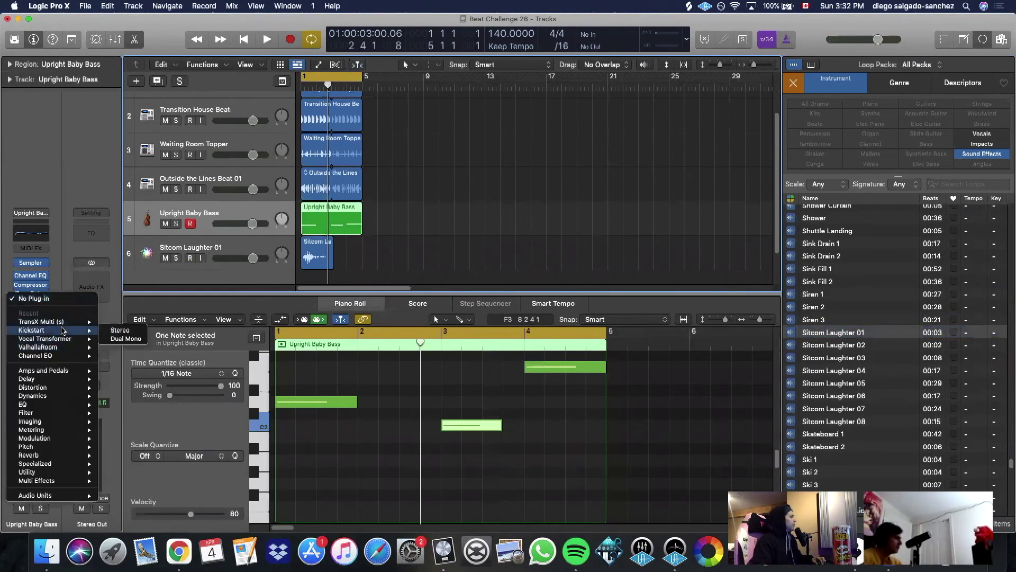
pyautogui.press('space')
pyautogui.click(519, 320)
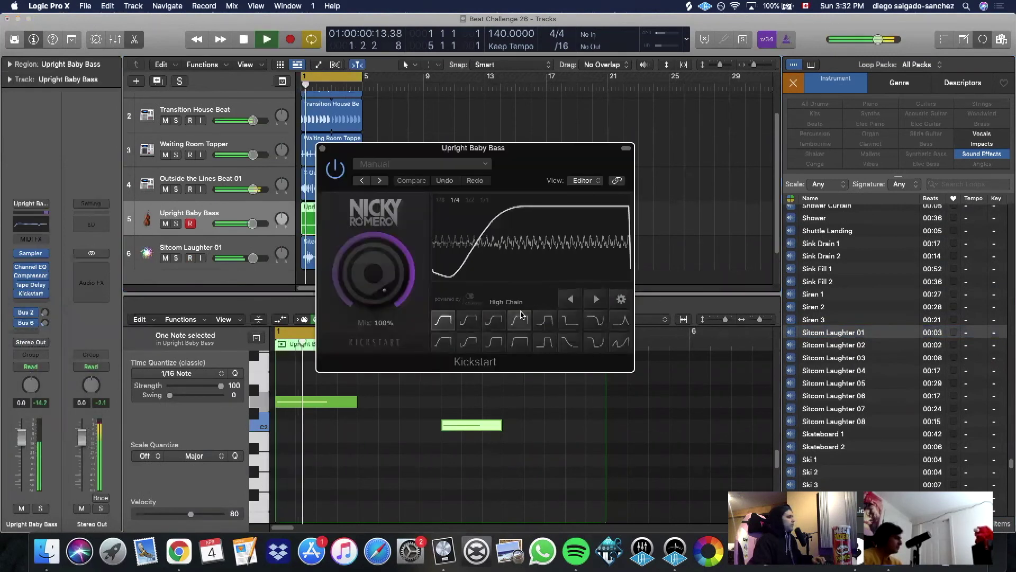
pyautogui.click(548, 320)
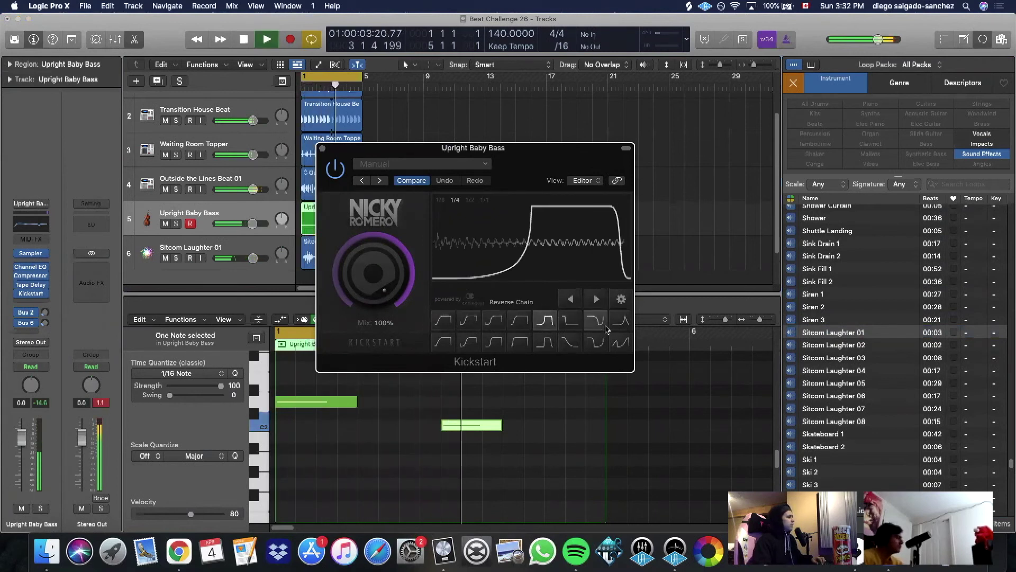
pyautogui.click(323, 148)
# Hide the Piano Roll and loop the Sitcom Laughter 01 region out to bar 5
pyautogui.press('e')
pyautogui.moveTo(333, 273); pyautogui.dragTo(362, 274)
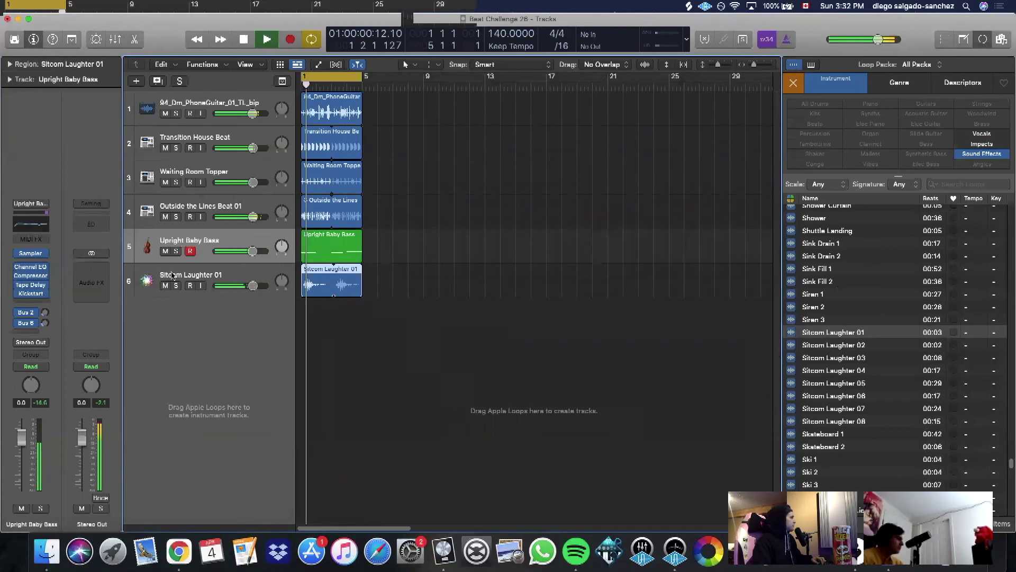
# Insert stereo Kickstart on the Sitcom Laughter 01 track, choose the fifth ducking curve of the first row, and listen
pyautogui.click(196, 282)
pyautogui.press('space')
pyautogui.click(31, 313)
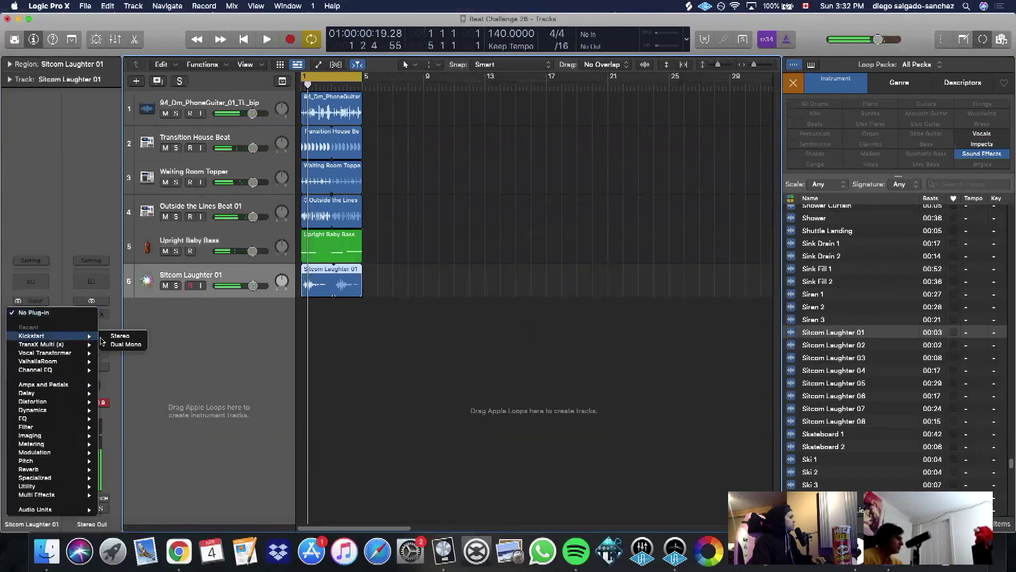
pyautogui.click(127, 337)
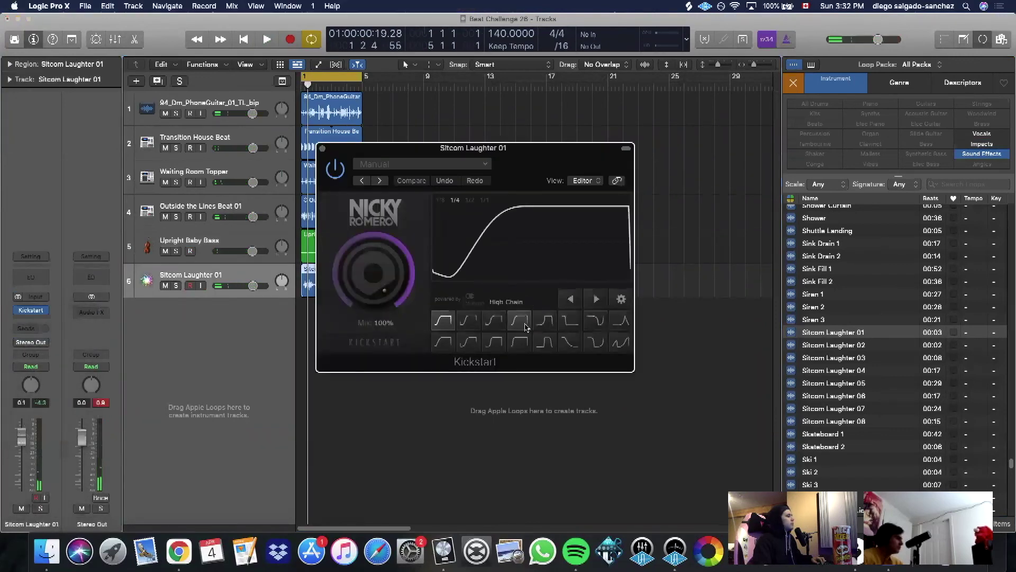
pyautogui.click(545, 320)
pyautogui.press('space')
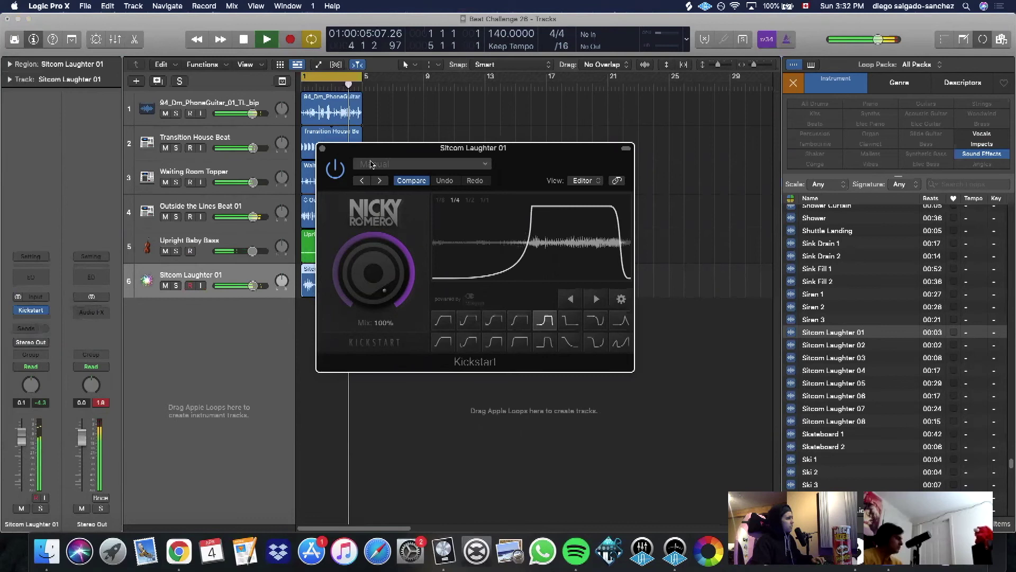
# Close Kickstart, shorten the Sitcom Laughter 01 region to just under one bar looping to bar 5, and listen
pyautogui.click(323, 149)
pyautogui.press('super+Right')
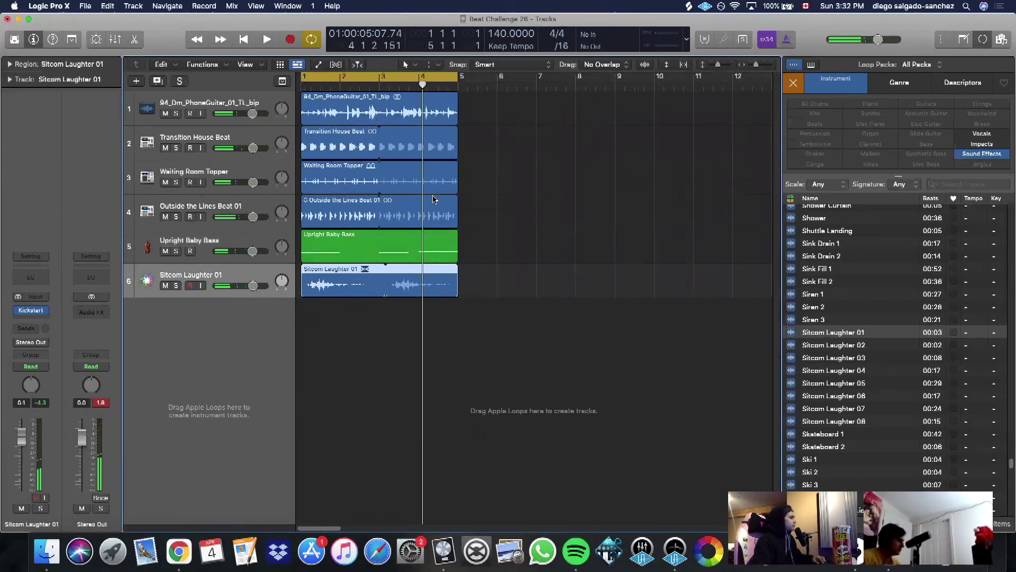
pyautogui.moveTo(456, 286)
pyautogui.mouseDown()
pyautogui.moveTo(339, 292)
pyautogui.moveTo(526, 274)
pyautogui.moveTo(459, 275)
pyautogui.mouseUp()
pyautogui.press('space')
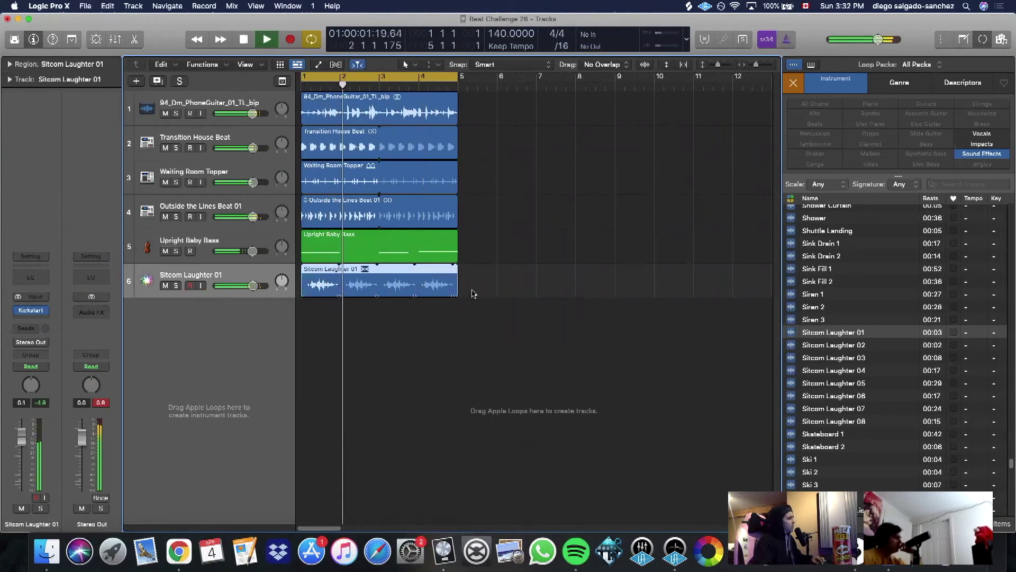
pyautogui.press('space')
# Remove the Sitcom Laughter 01 loop repeats and extend the region's end to bar 2
pyautogui.moveTo(457, 280); pyautogui.dragTo(338, 286)
pyautogui.press('super+Right')
pyautogui.press('super+Right')
pyautogui.press('super+Right')
pyautogui.press('super+Right')
pyautogui.press('super+Right')
pyautogui.press('super+Right')
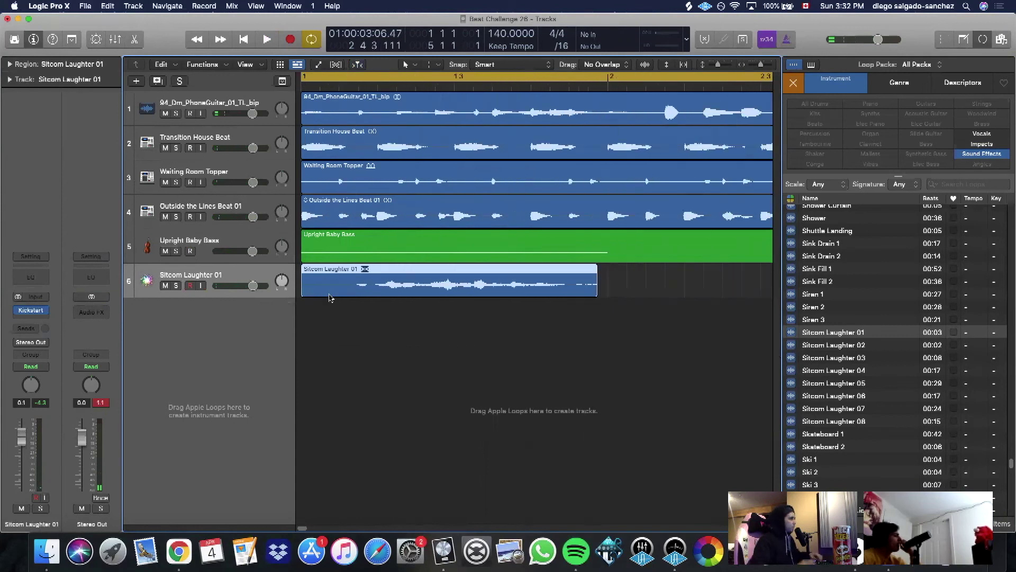
pyautogui.moveTo(593, 290); pyautogui.dragTo(605, 289)
pyautogui.press('super+Left')
pyautogui.press('super+Left')
pyautogui.press('super+Left')
pyautogui.press('super+Left')
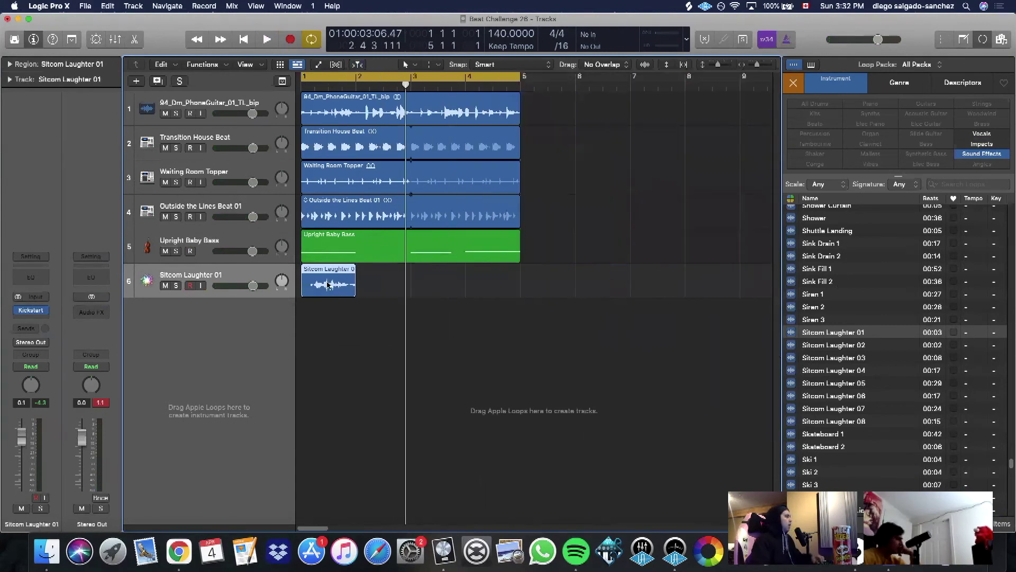
# Loop the one-bar Sitcom Laughter 01 region out to bar 5 and listen to the beat
pyautogui.moveTo(355, 273); pyautogui.dragTo(521, 289)
pyautogui.press('space')
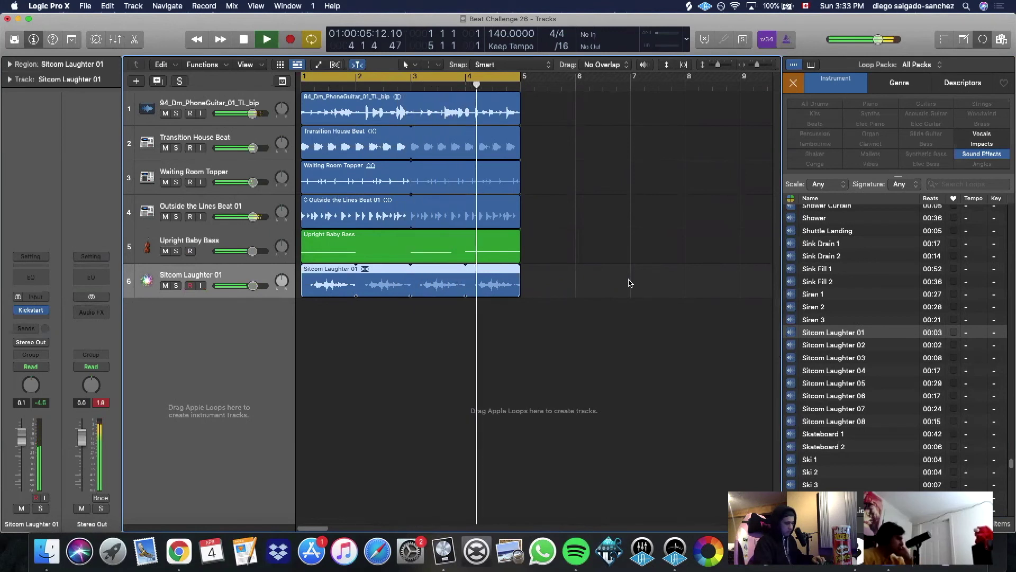
pyautogui.press('space')
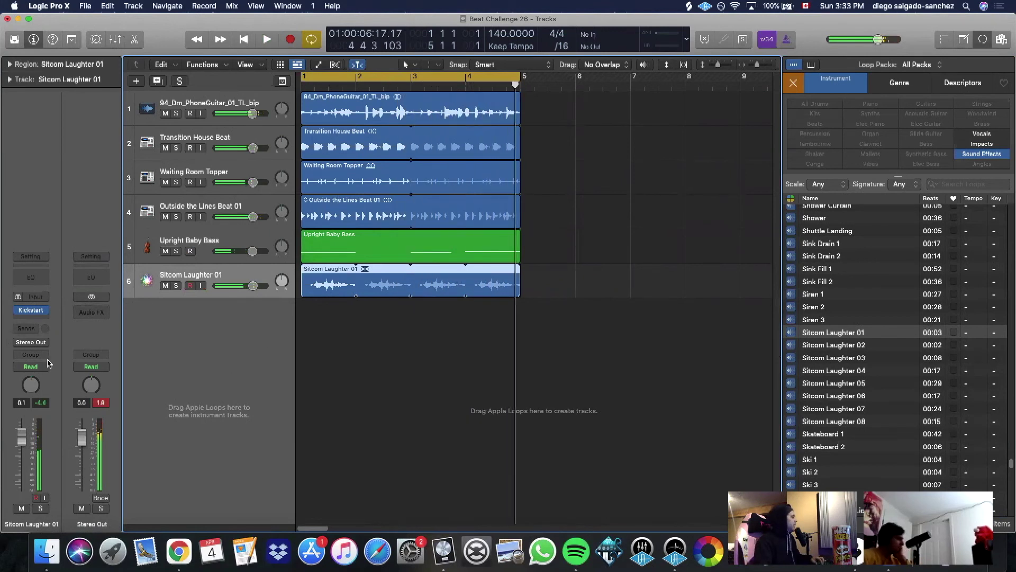
# Lower the Sitcom Laughter 01 track volume to -10.6 dB and insert Soundtoys Little AlterBoy after Kickstart
pyautogui.click(27, 313)
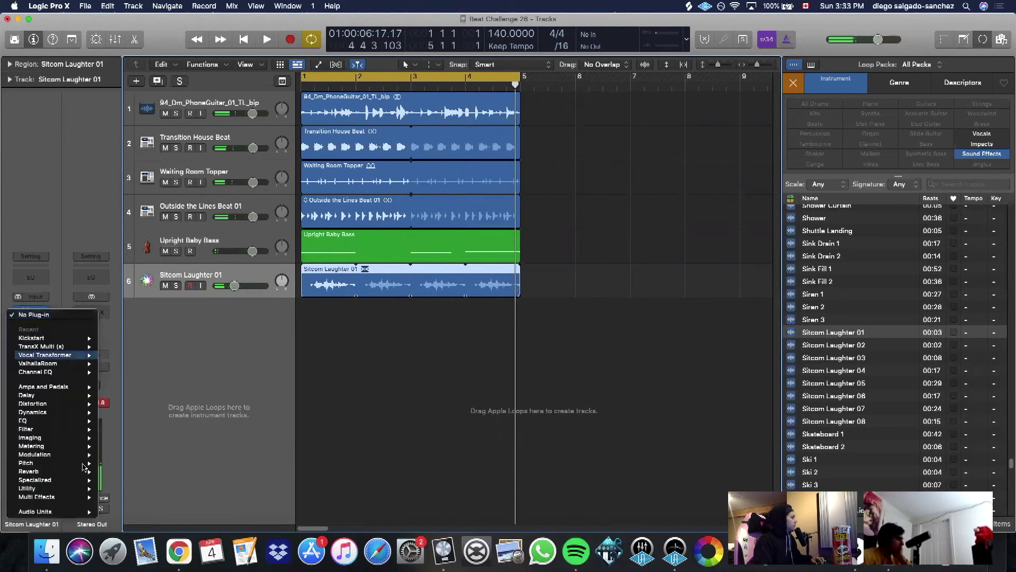
pyautogui.moveTo(89, 512)
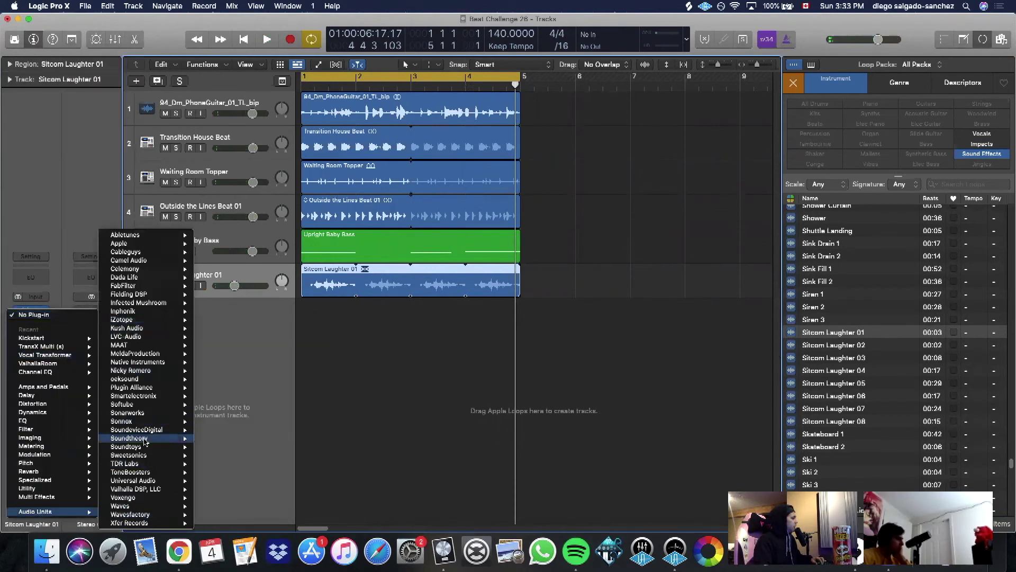
pyautogui.moveTo(152, 449)
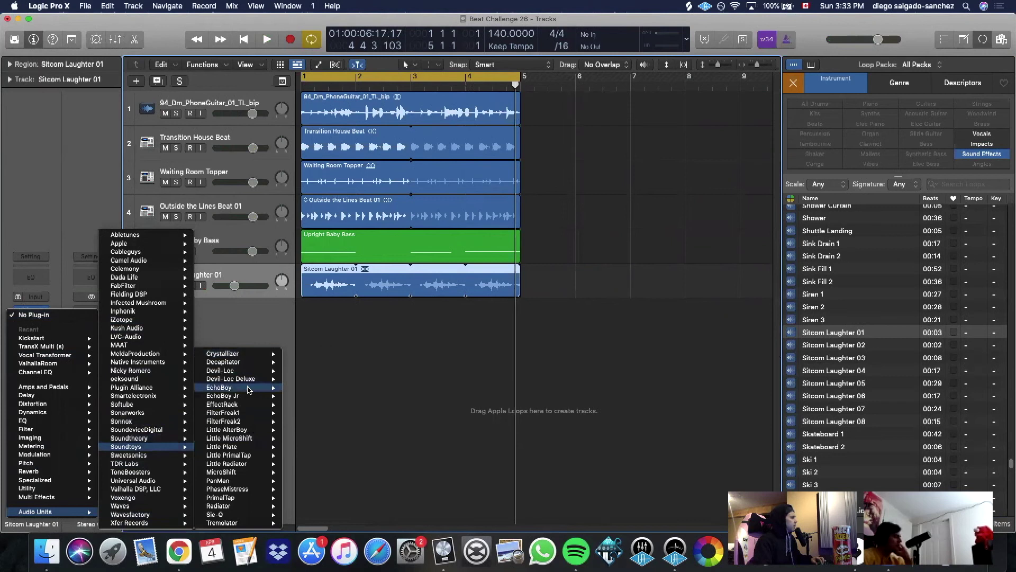
pyautogui.click(300, 429)
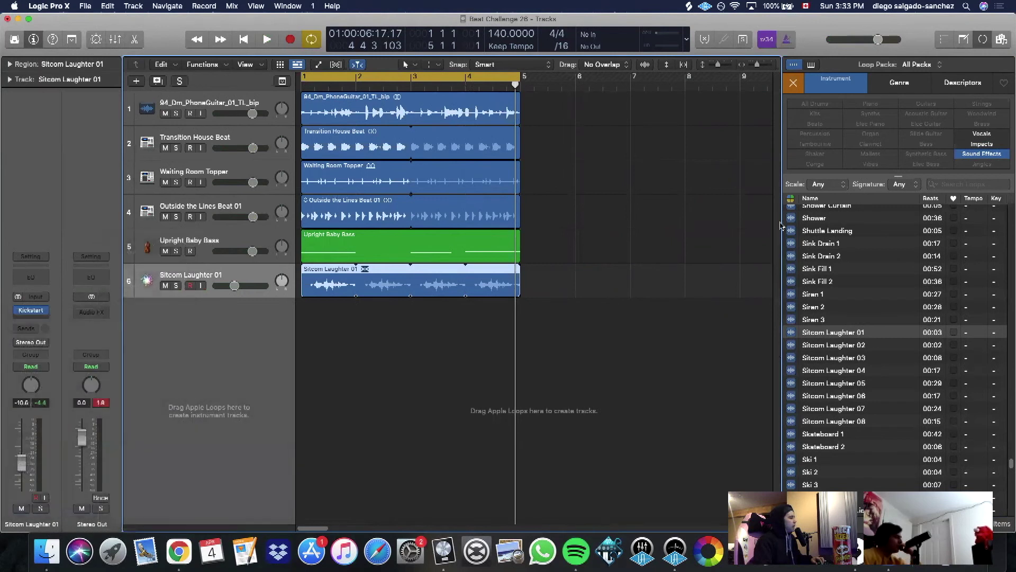
# Set Little AlterBoy's formant to -3.0 with the laughter soloed, close the plug-in, and play the unsoloed mix
pyautogui.press('space')
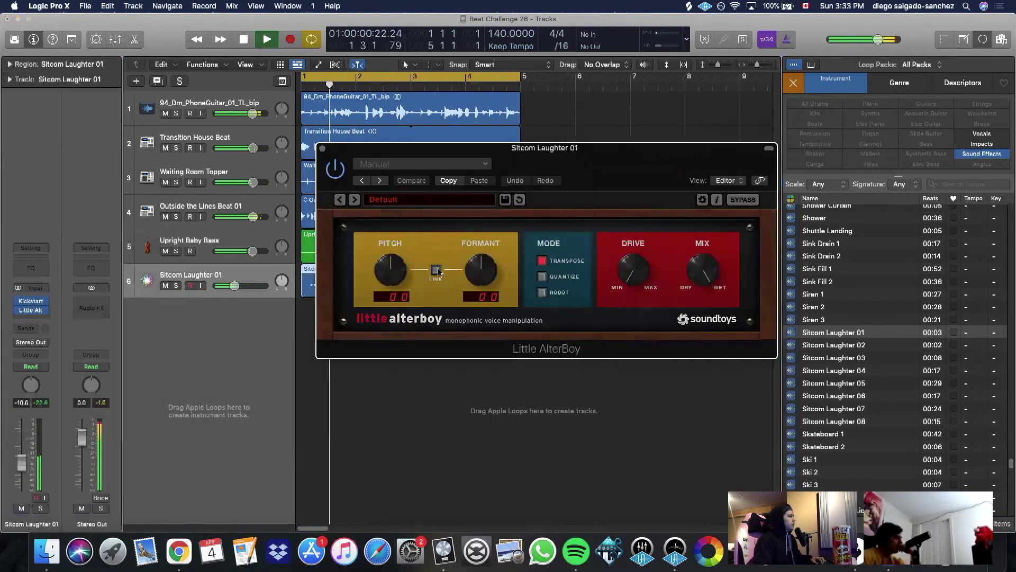
pyautogui.click(177, 286)
pyautogui.moveTo(473, 277); pyautogui.dragTo(507, 275)
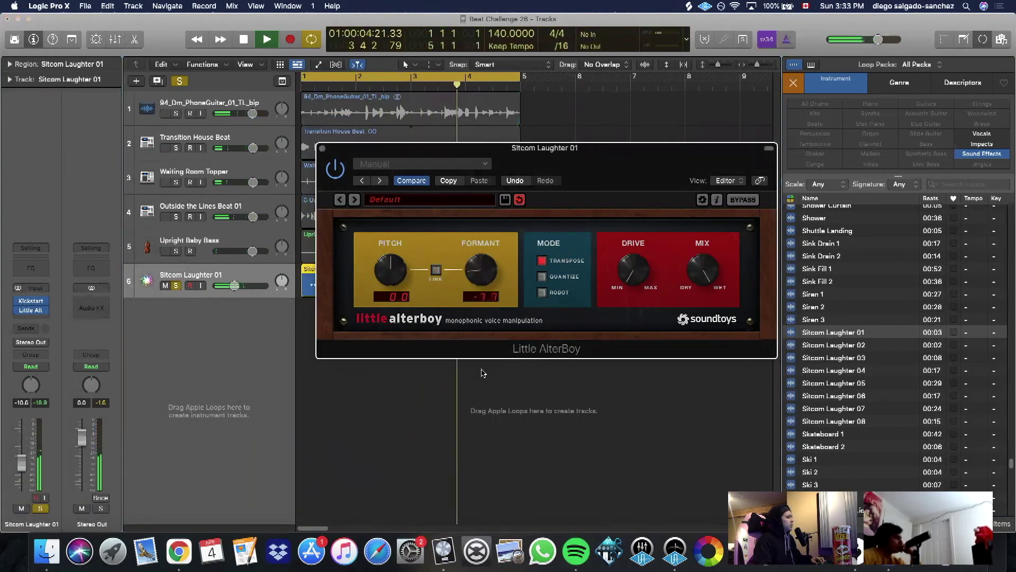
pyautogui.moveTo(476, 273); pyautogui.dragTo(477, 270)
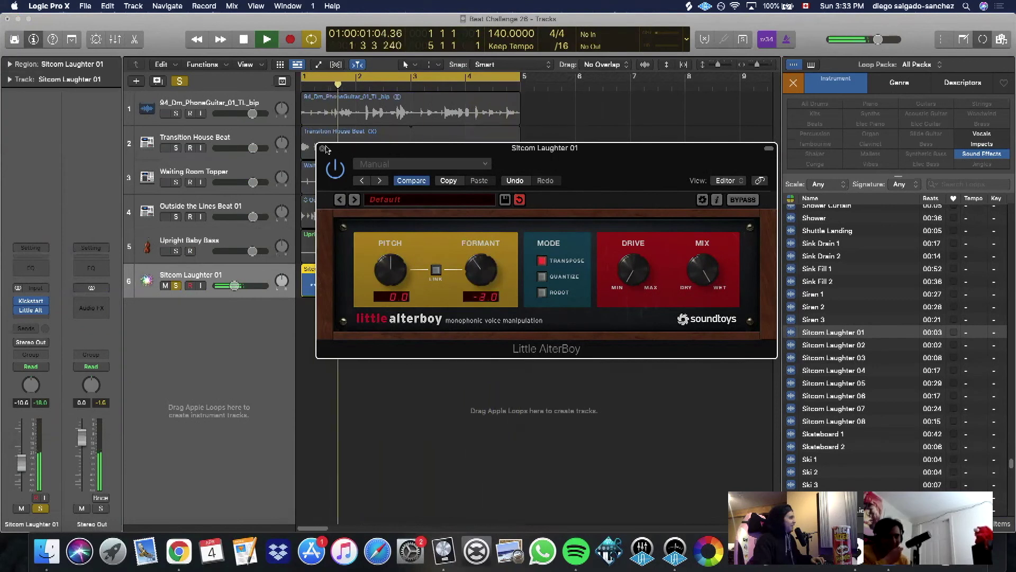
pyautogui.click(323, 148)
pyautogui.press('space')
pyautogui.click(176, 285)
pyautogui.press('space')
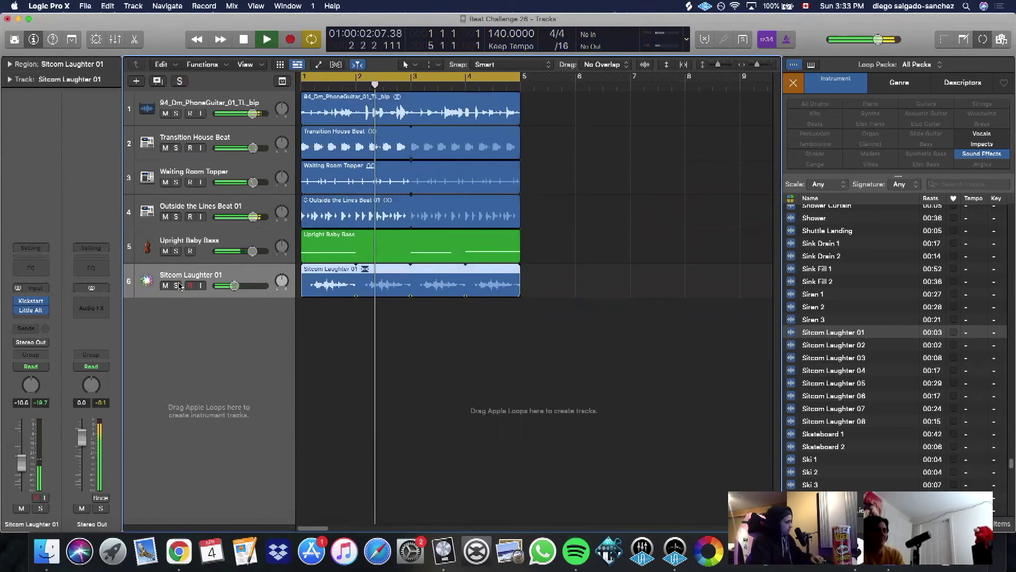
# Switch the Sitcom Laughter 01 track from Balance to Stereo Pan and set its pan to +1 during playback
pyautogui.rightClick(35, 392)
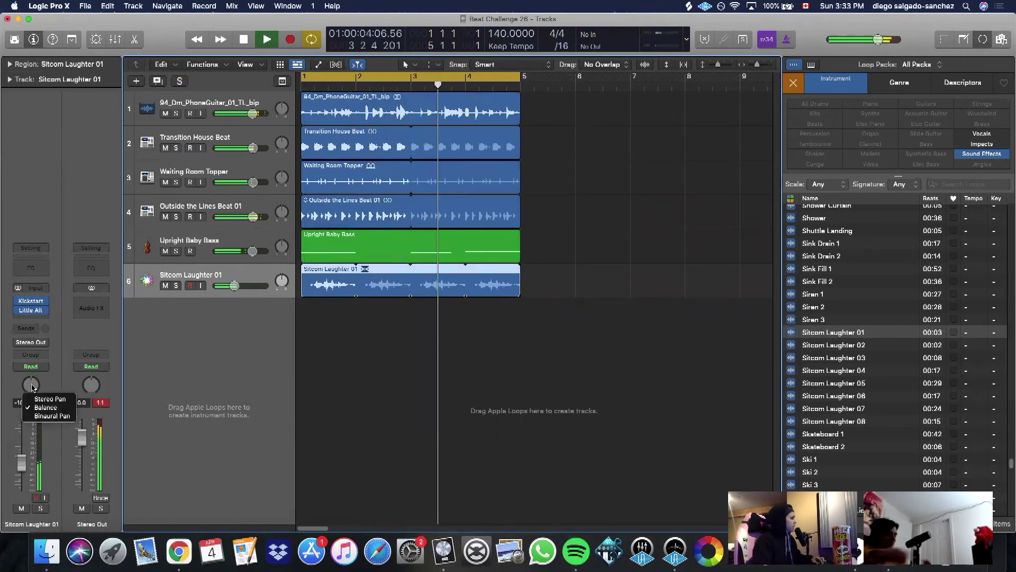
pyautogui.click(39, 398)
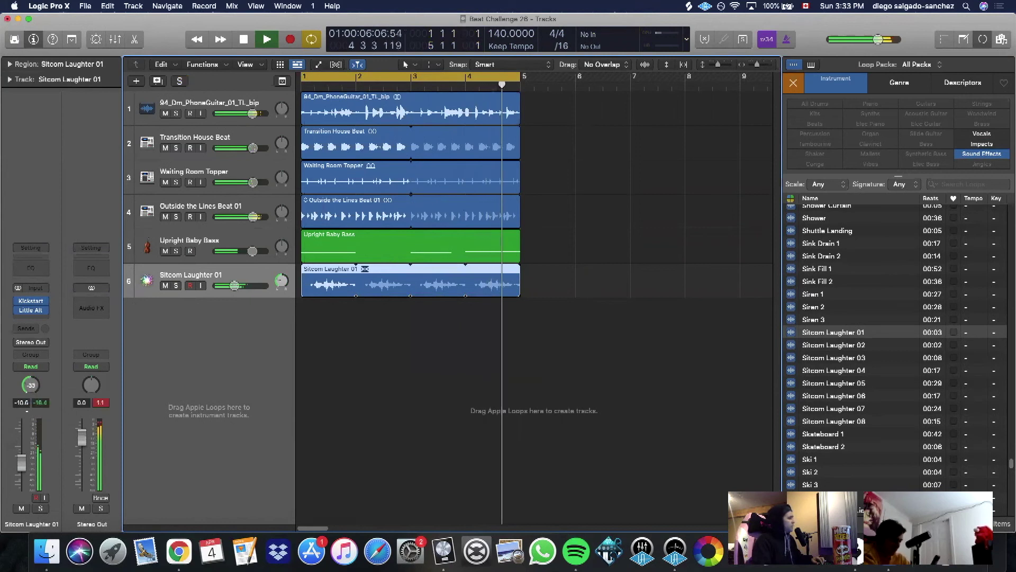
pyautogui.moveTo(30, 385); pyautogui.dragTo(31, 366)
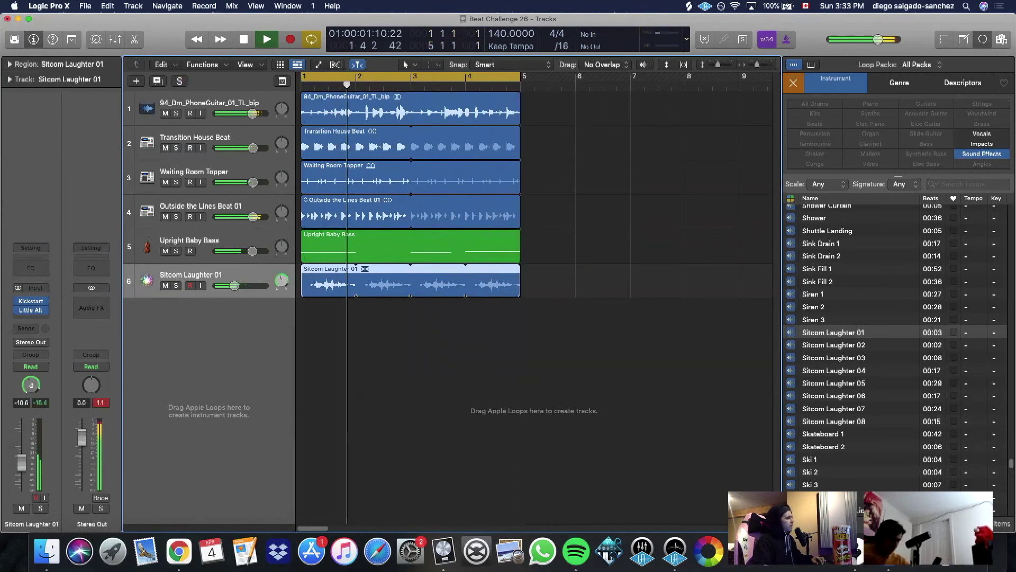
pyautogui.press('space')
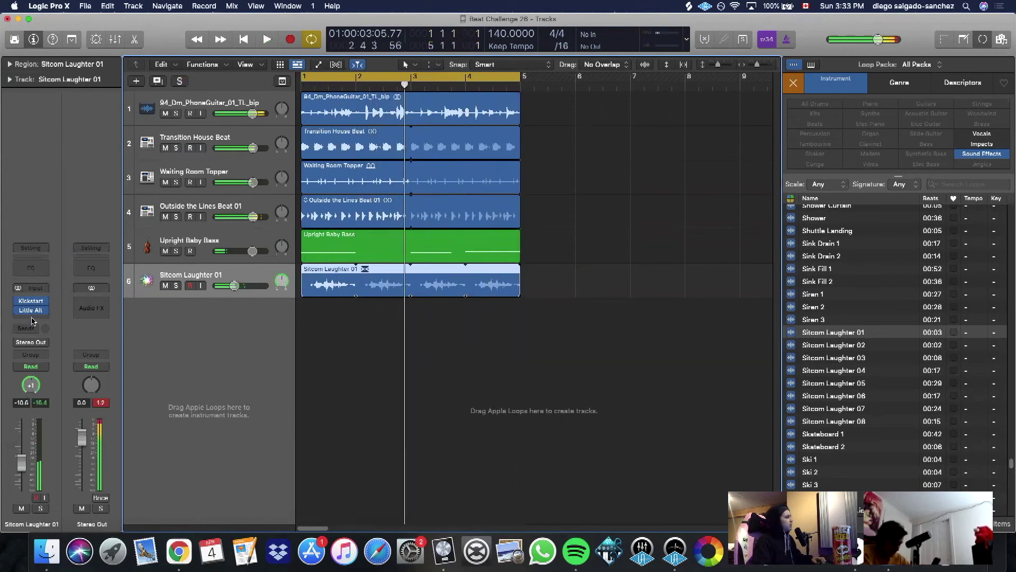
# Insert Scanner Vibrato with the Blur Vibrato preset on the Sitcom Laughter 01 track and raise its volume to -5.9 dB
pyautogui.click(31, 319)
pyautogui.moveTo(51, 457)
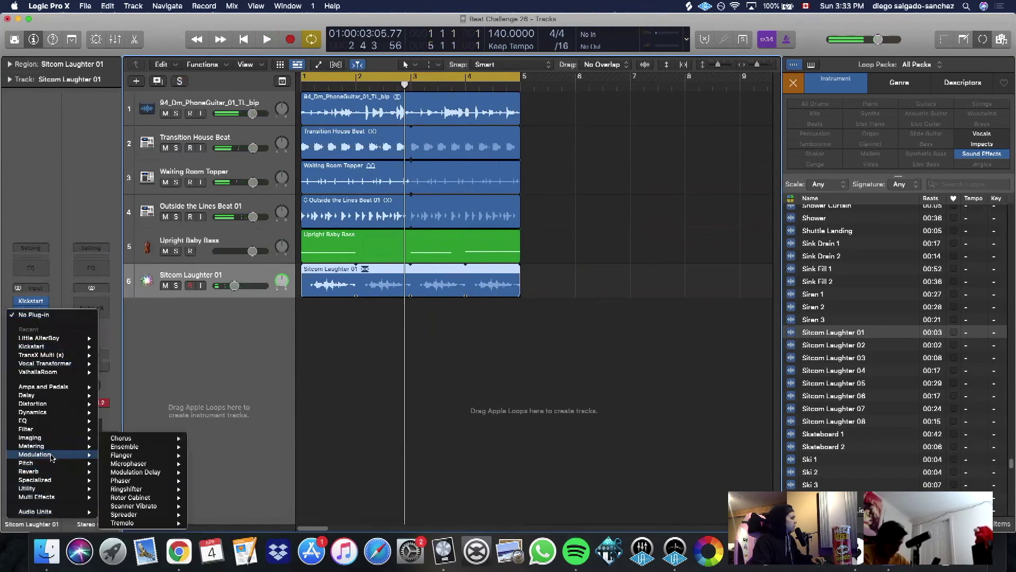
pyautogui.click(205, 507)
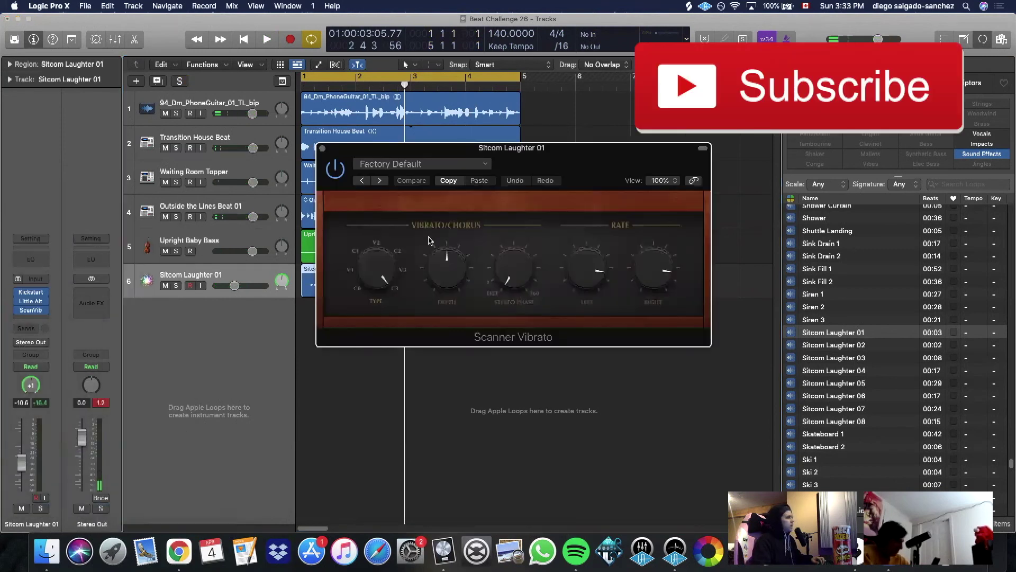
pyautogui.press('space')
pyautogui.click(380, 180)
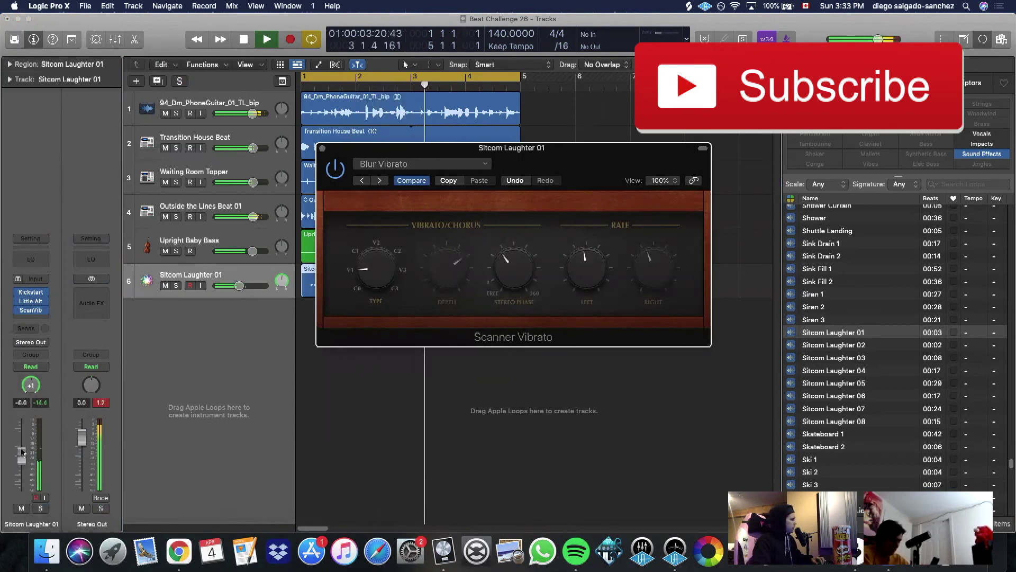
pyautogui.click(22, 453)
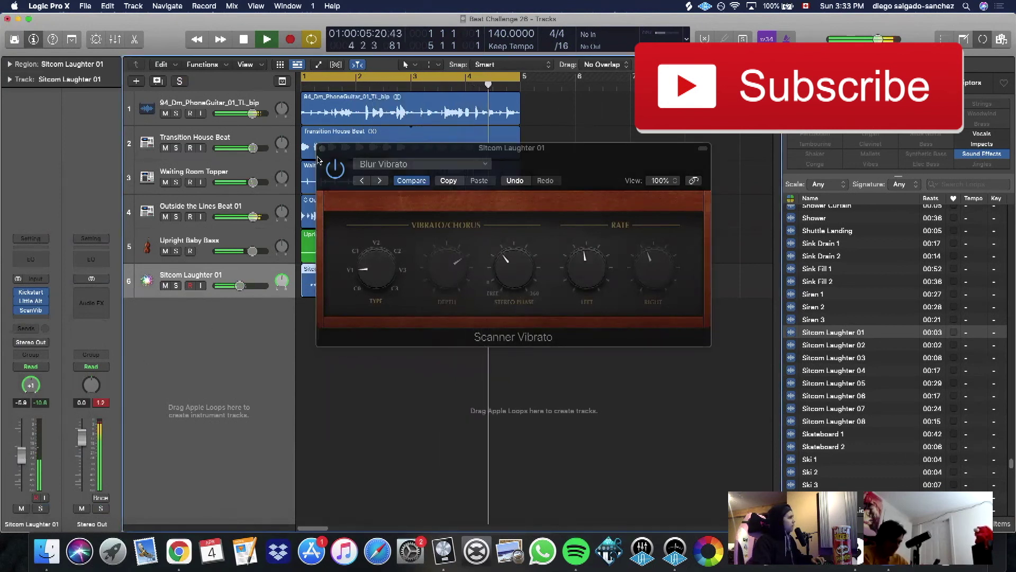
pyautogui.click(322, 147)
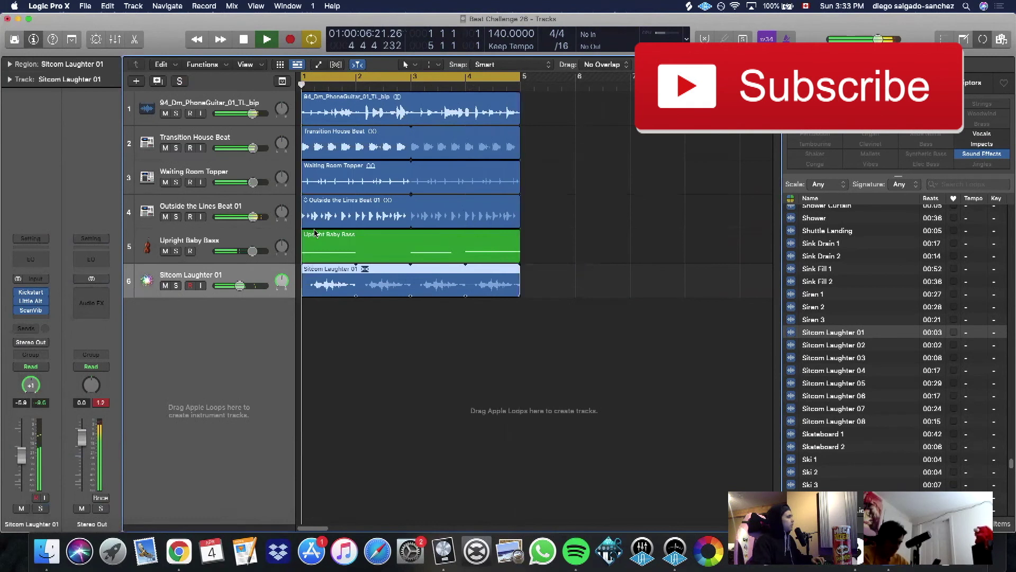
# Save the project and listen to the four-bar loop through to bar 5
pyautogui.click(84, 7)
pyautogui.click(117, 87)
pyautogui.press('super+Left')
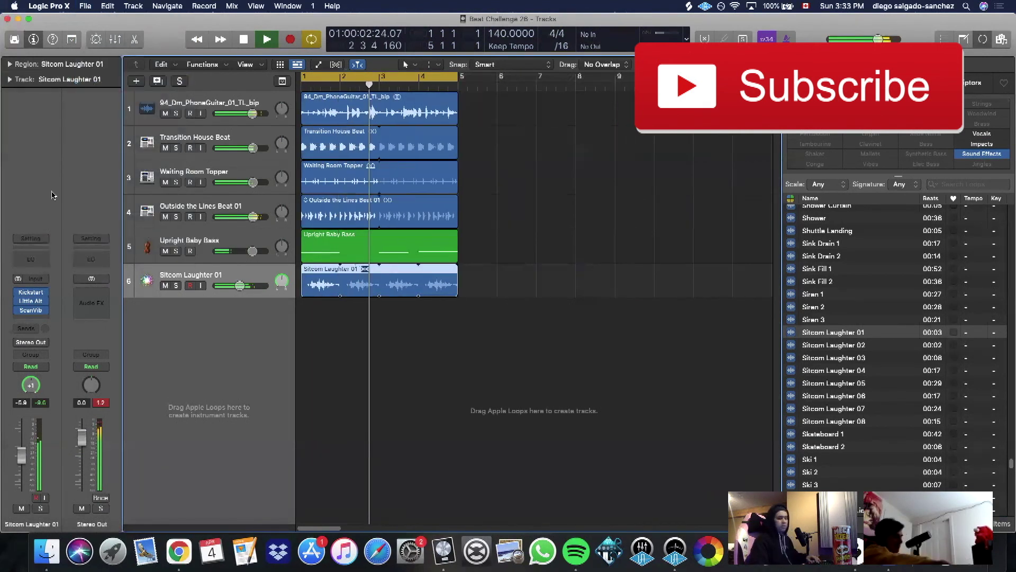
pyautogui.press('super+Left')
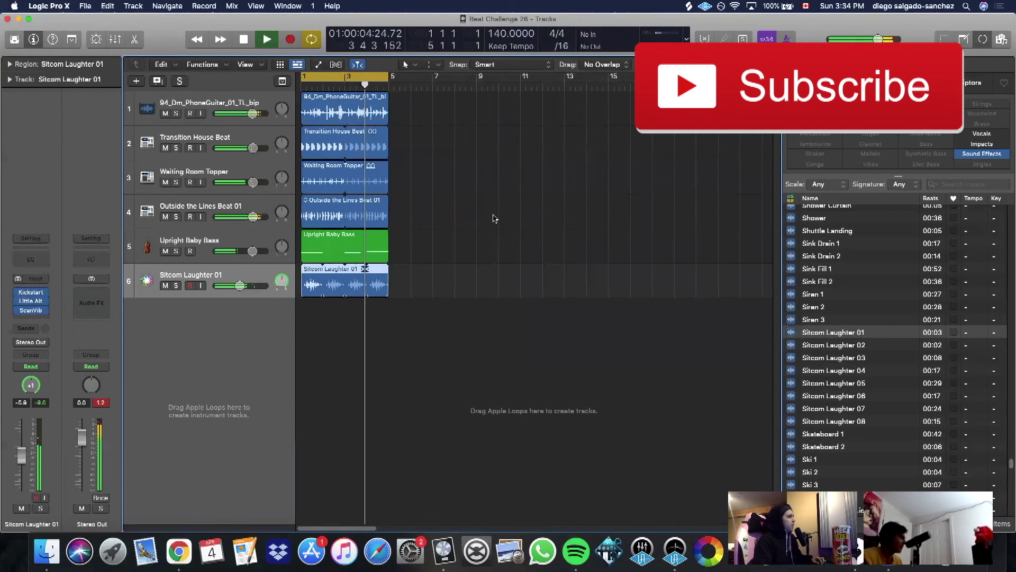
pyautogui.press('space')
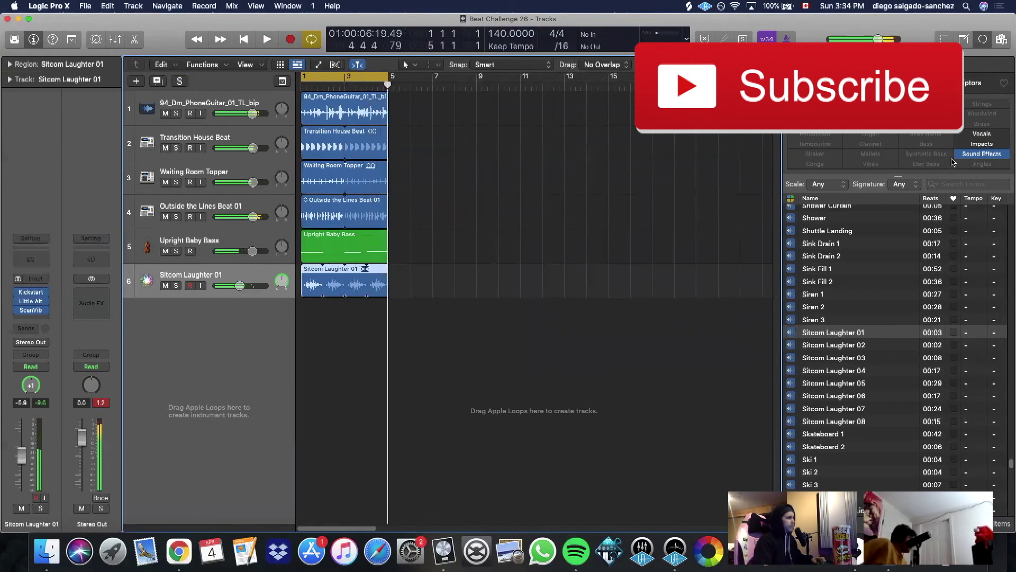
# Clear the Sound Effects filter in the loop browser and filter the loops by the Arrhythmic descriptor
pyautogui.click(964, 153)
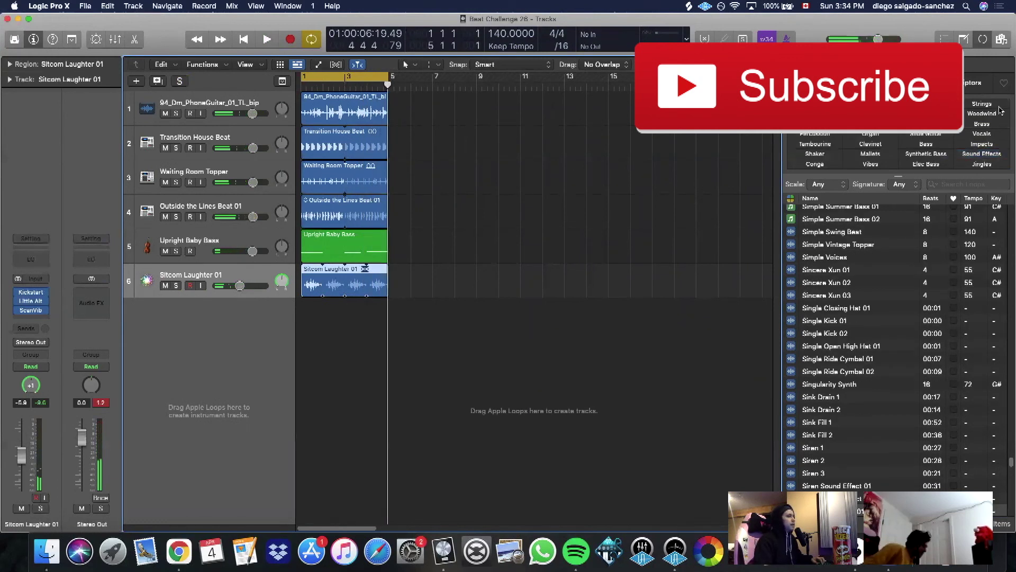
pyautogui.click(973, 85)
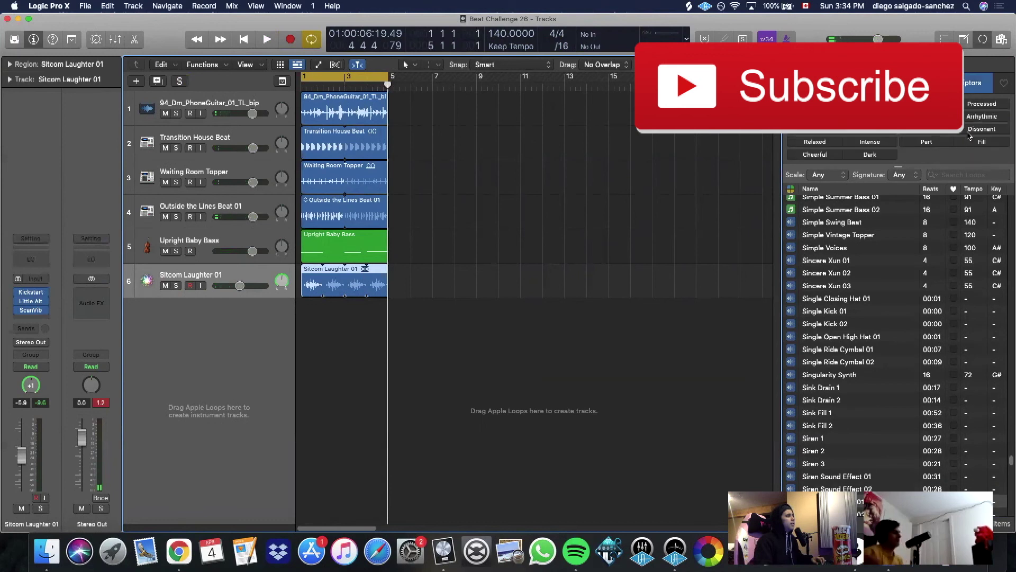
pyautogui.click(988, 119)
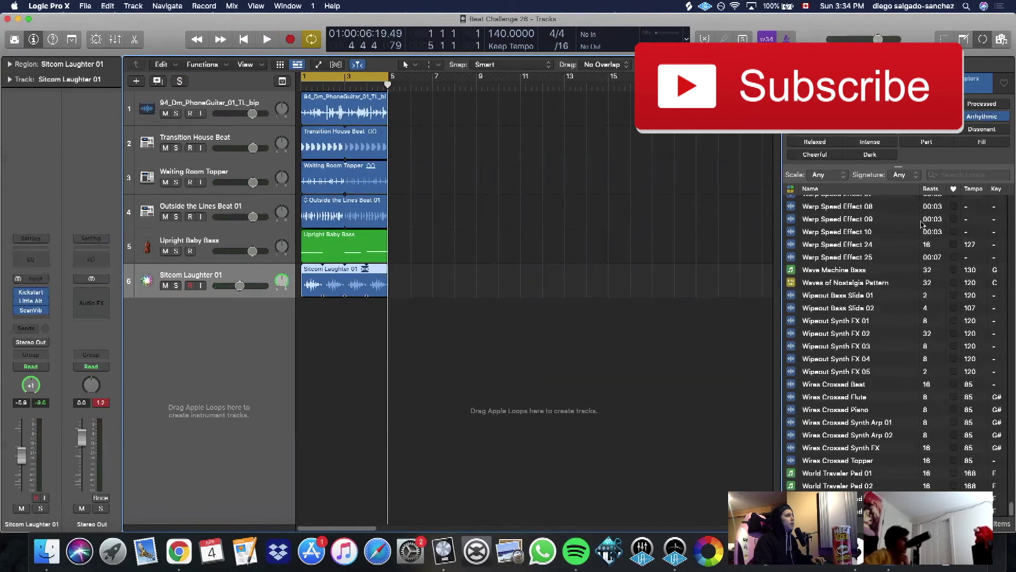